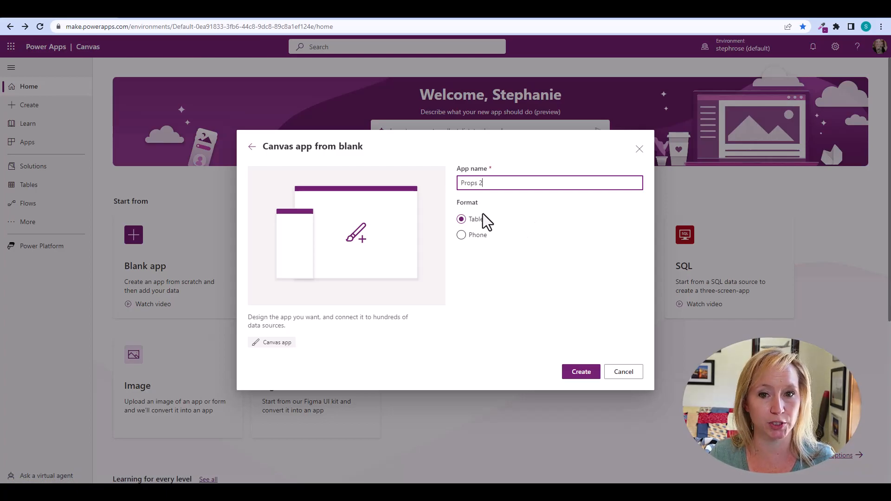
Create the tablet-format canvas app Props 2 and open its list of data sources.
left_click(588, 375)
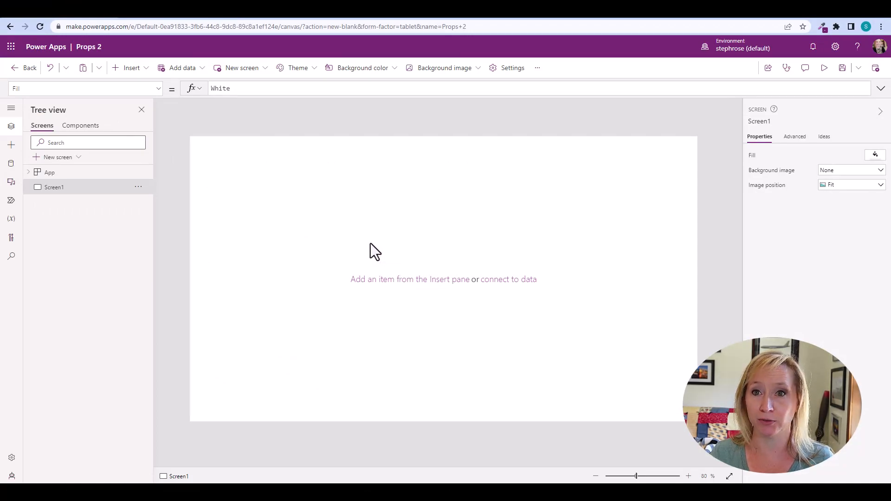
left_click(12, 109)
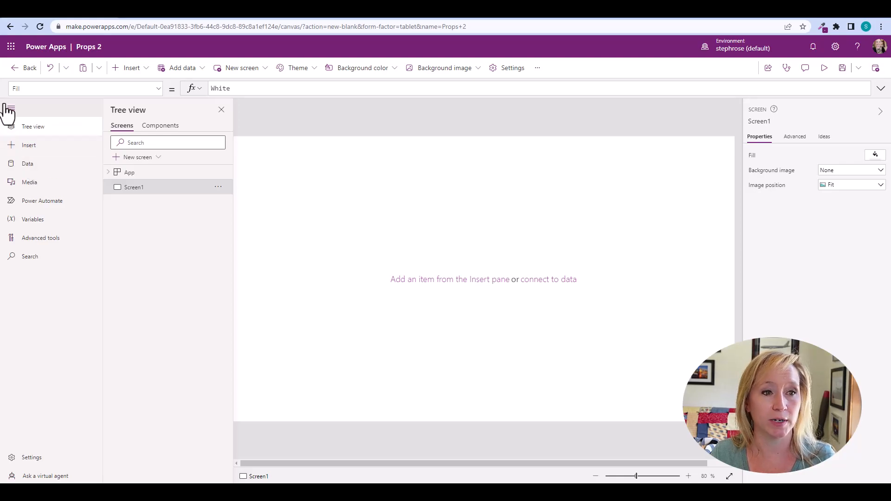
left_click(16, 165)
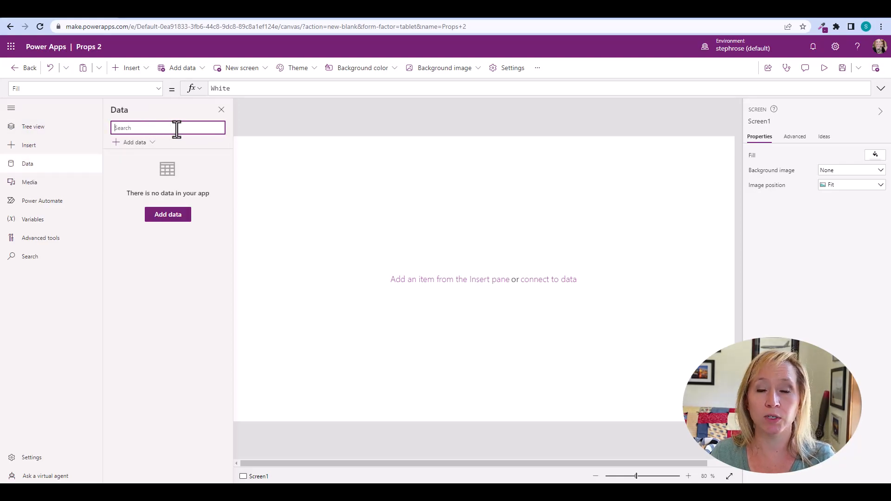
Search the available data sources for sharepoint and choose the first existing SharePoint connection.
left_click(178, 217)
type("sharepoint")
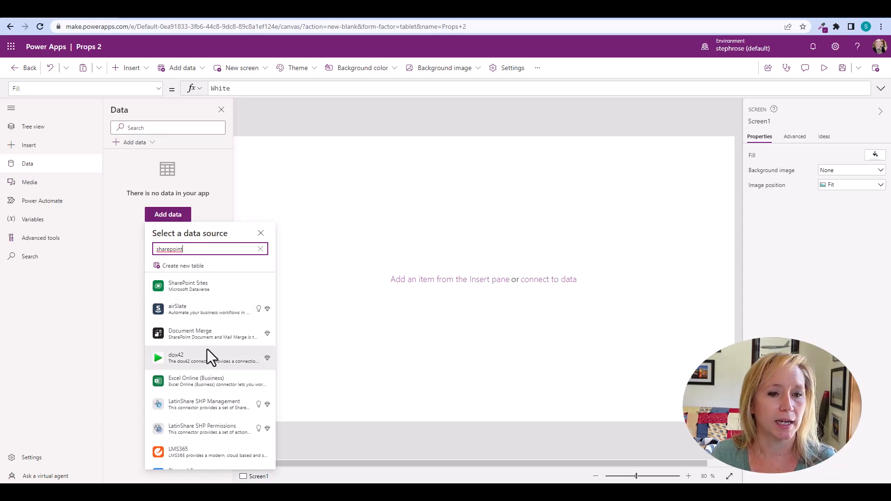
scroll(207, 349, "down", 1)
scroll(210, 340, "down", 2)
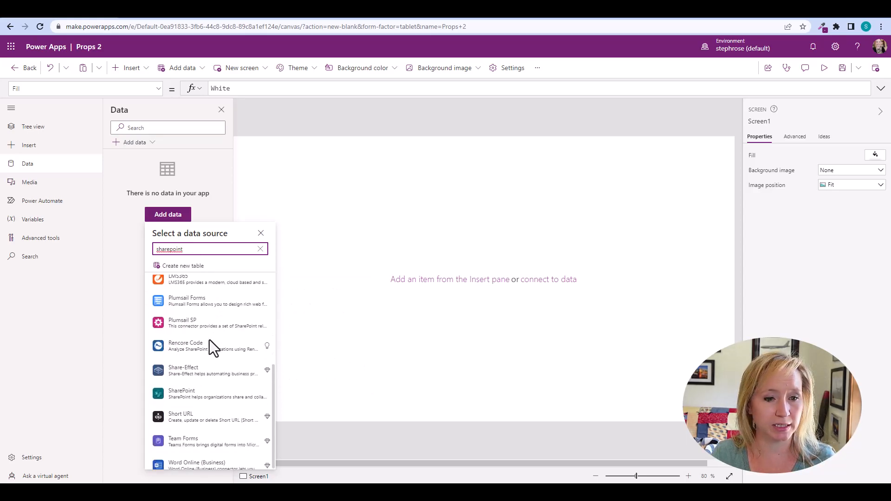
left_click(213, 396)
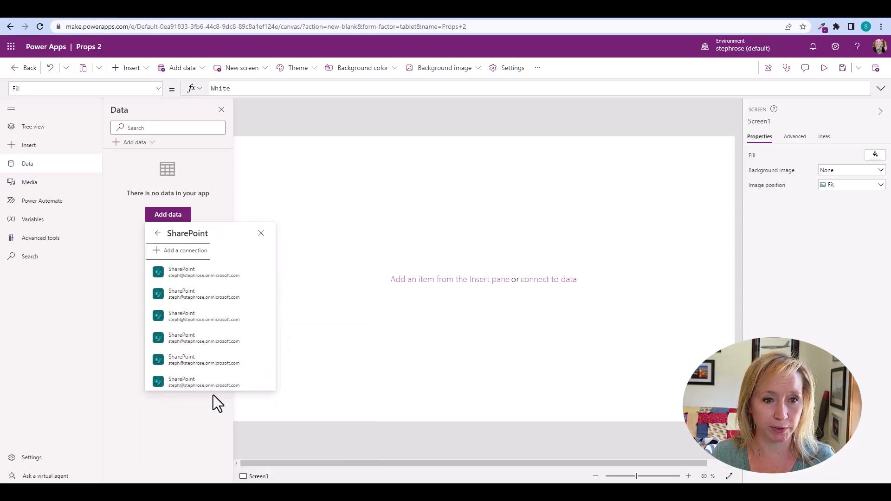
left_click(205, 275)
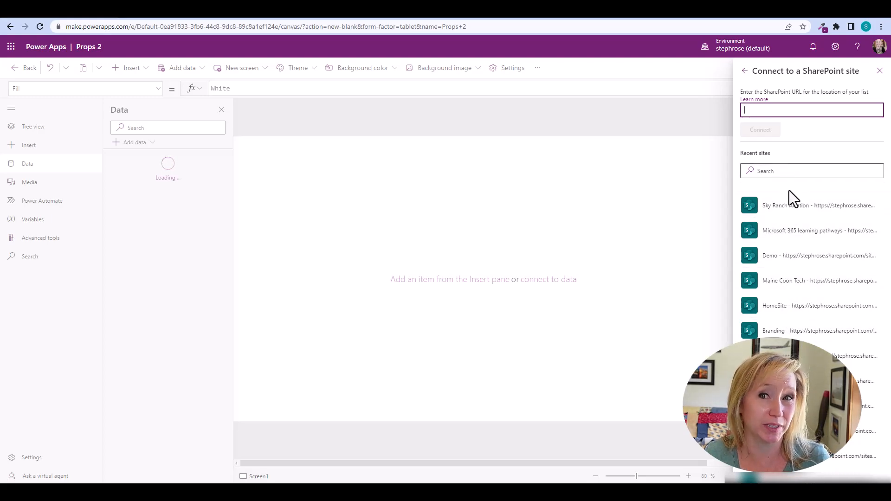
Connect the Props list from the Sky Ranch SharePoint site to the app.
left_click(771, 211)
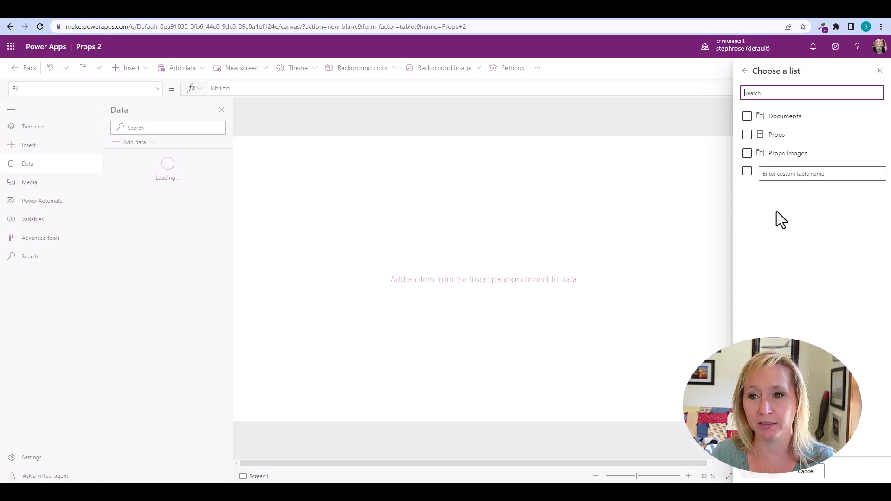
left_click(776, 135)
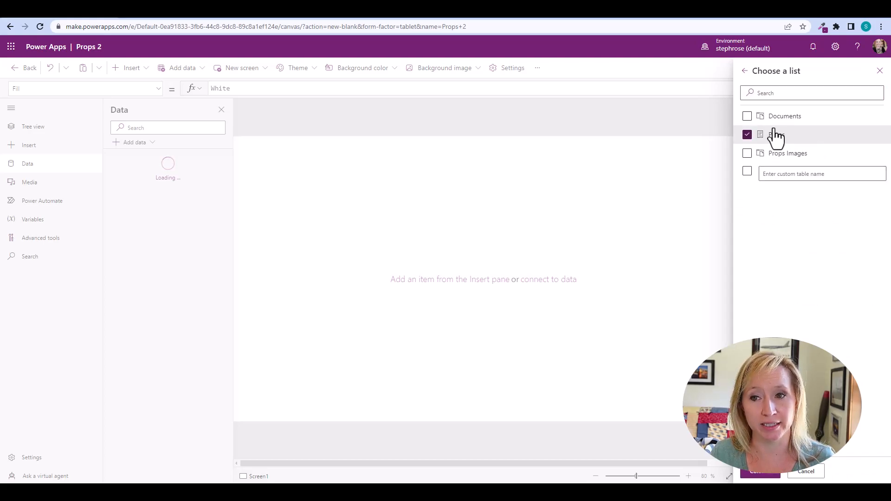
left_click(760, 472)
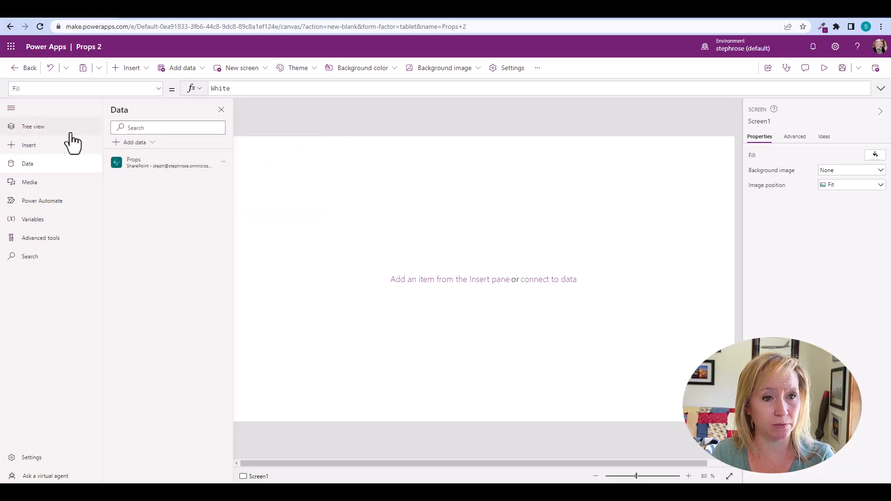
Return to the tree view and insert an Edit form on Screen1.
left_click(32, 129)
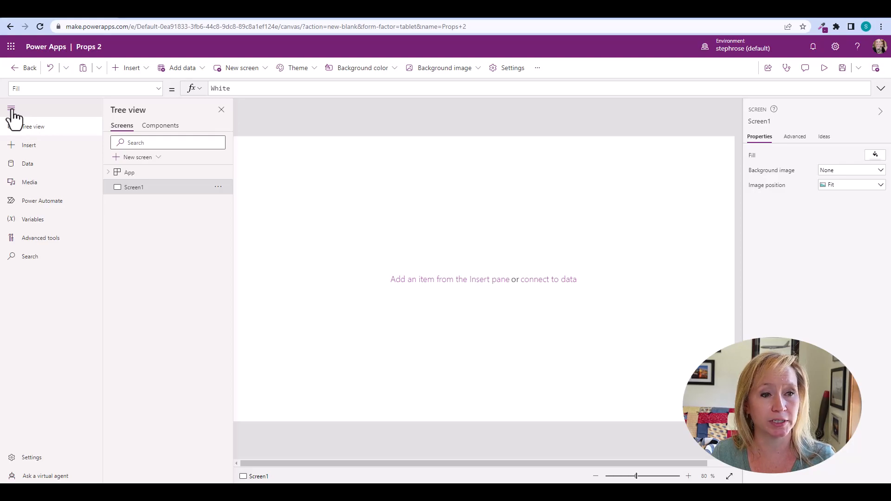
left_click(11, 108)
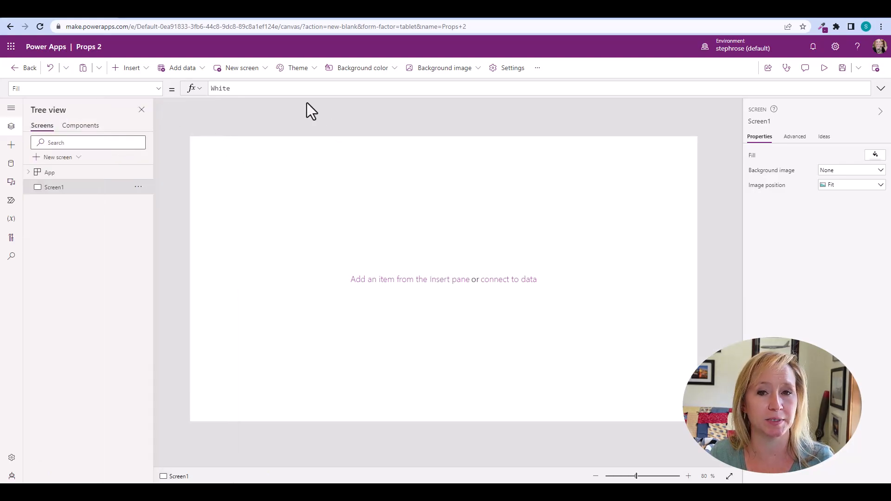
left_click(135, 72)
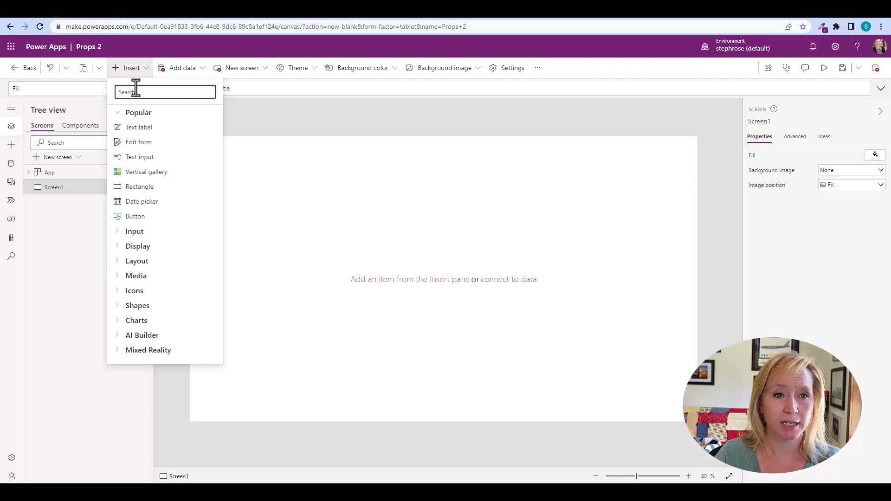
type("form")
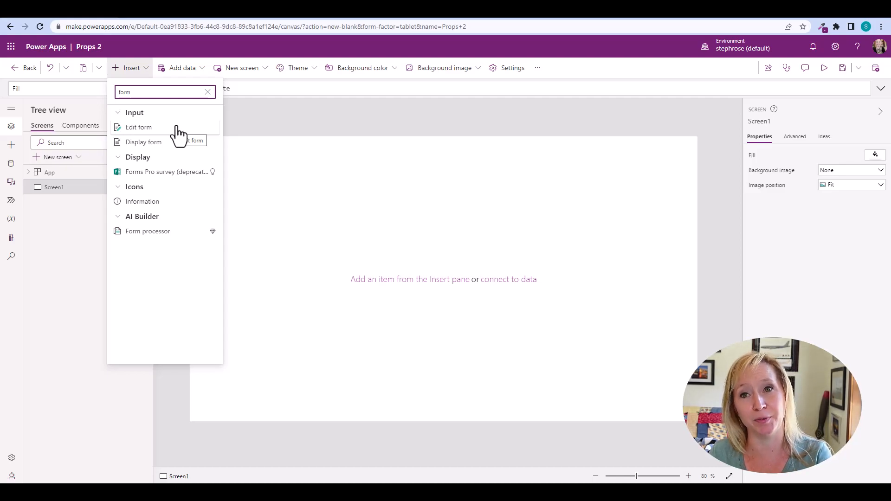
left_click(176, 133)
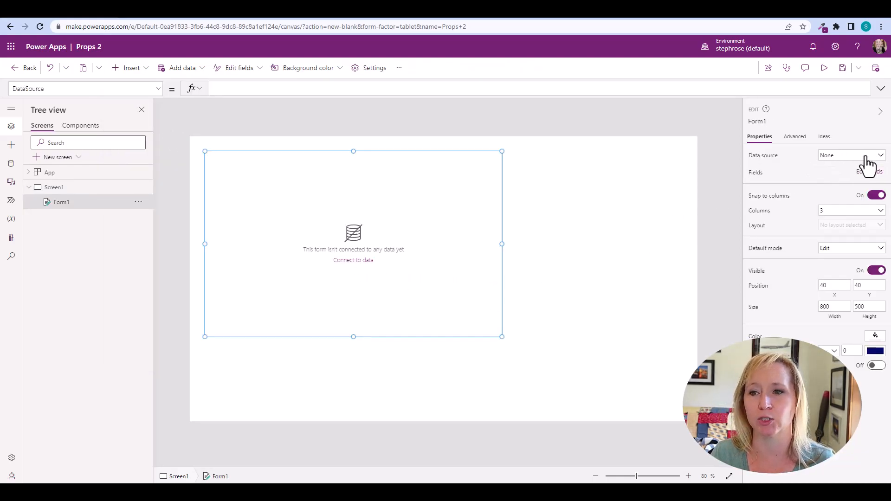
Set the form's data source to Props and move the form to about X 300, Y 132 on the screen.
left_click(842, 157)
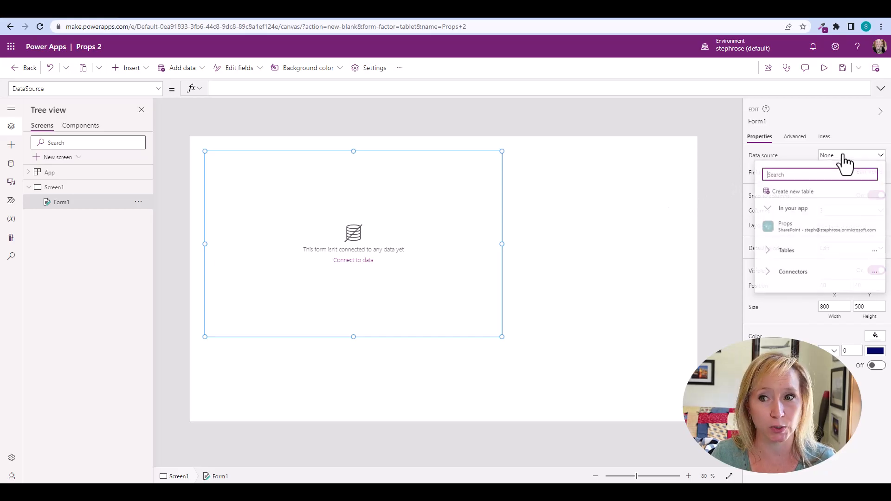
left_click(793, 226)
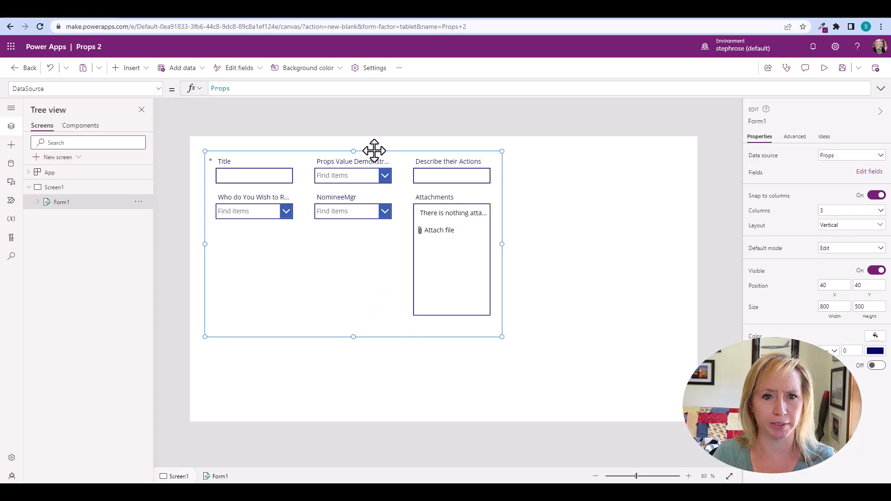
left_click_drag(374, 150, 470, 185)
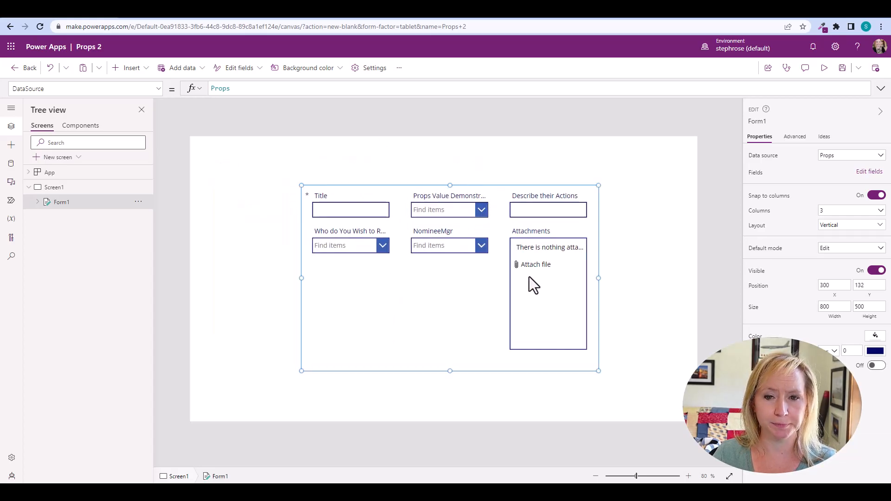
Delete the Attachments and NomineeMgr cards from the form.
left_click(547, 281)
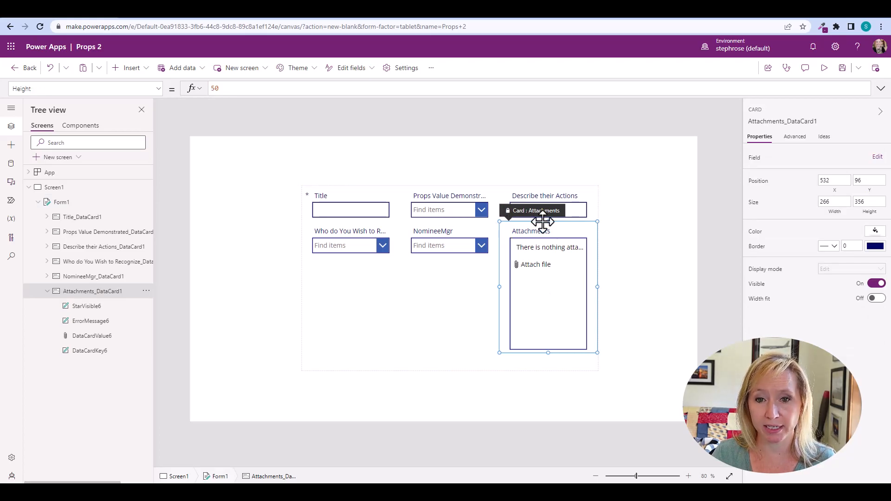
key("Delete")
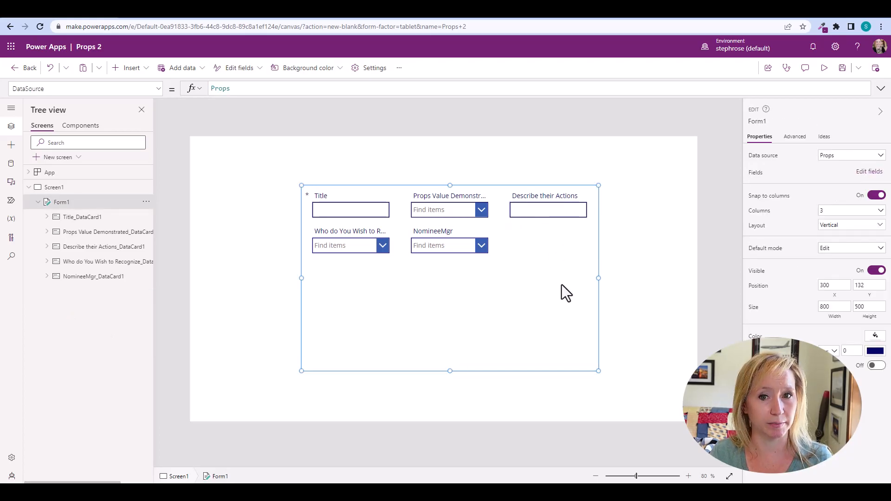
left_click(440, 243)
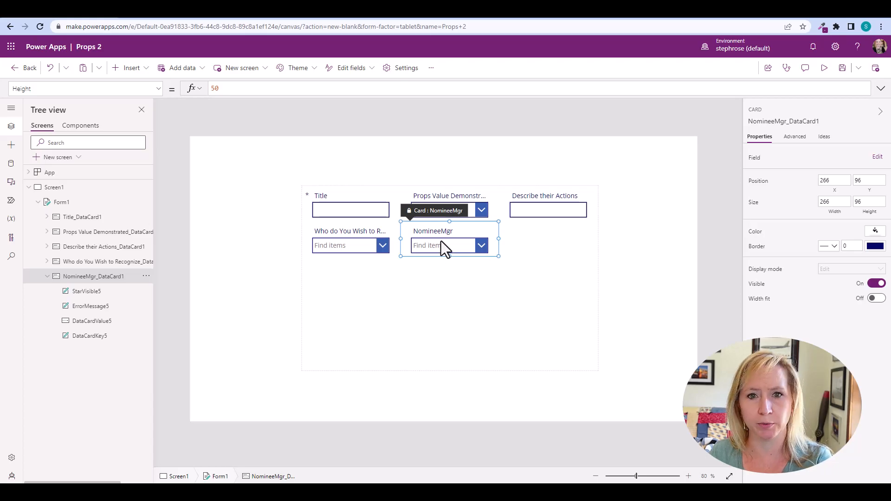
key("Delete")
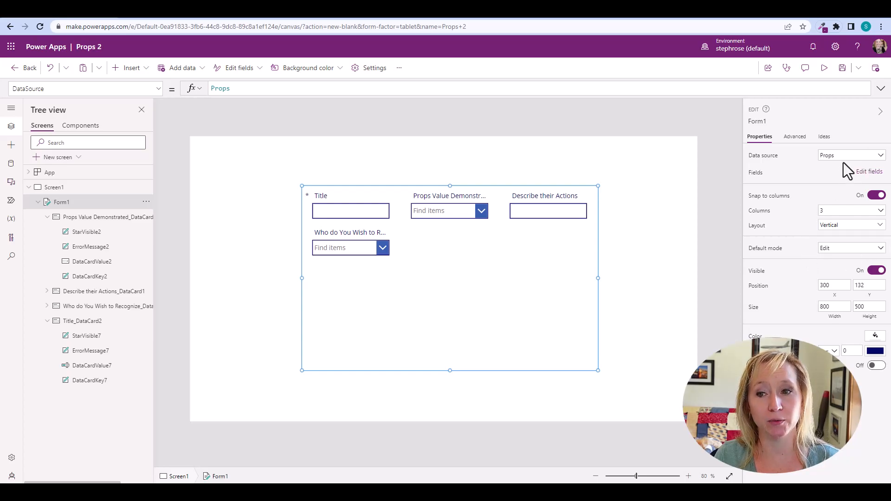
Set the form's layout to 1 column and turn off Snap to columns.
left_click(855, 213)
left_click(839, 224)
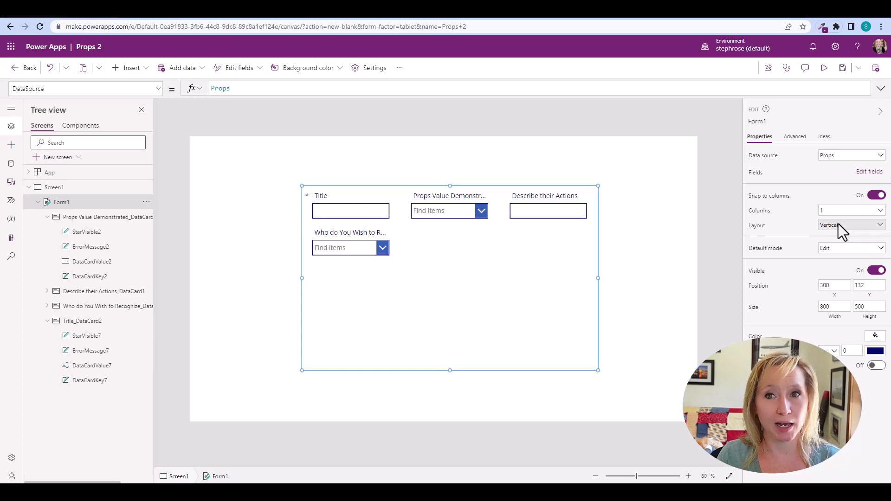
left_click(874, 197)
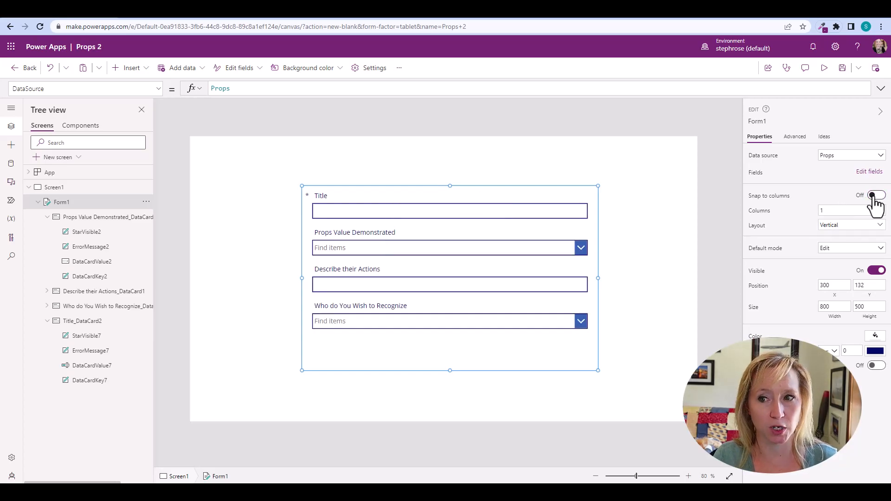
Unlock the Title card so its properties can be changed.
left_click(388, 203)
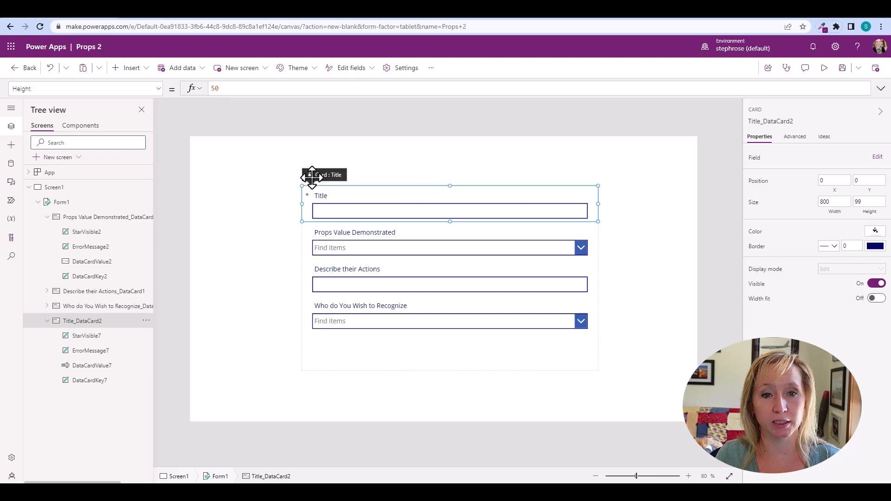
left_click(795, 137)
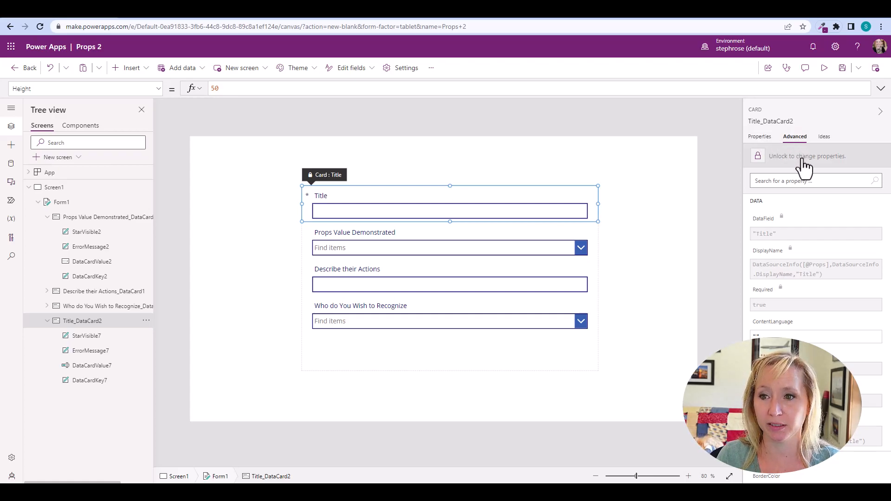
left_click(803, 158)
Copy the Parent.Default formula from the Title text input's Default property and clear the property.
left_click(348, 211)
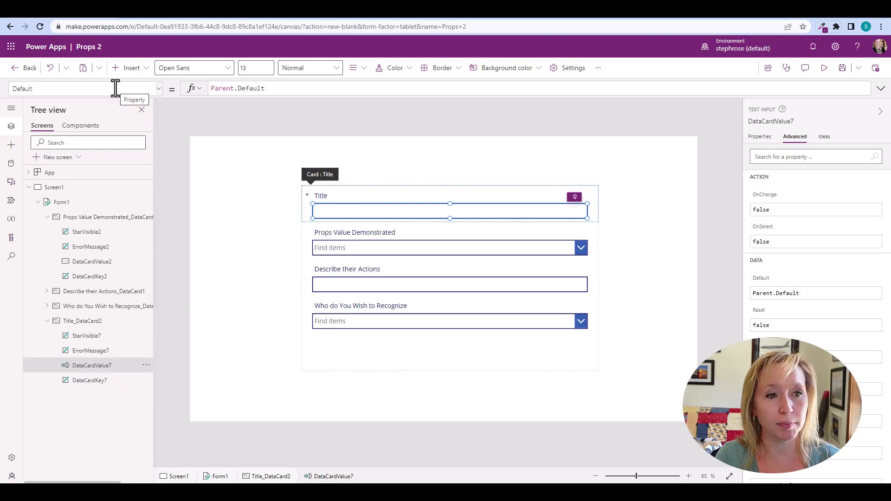
left_click(274, 88)
left_click_drag(274, 88, 200, 96)
key("ctrl+c")
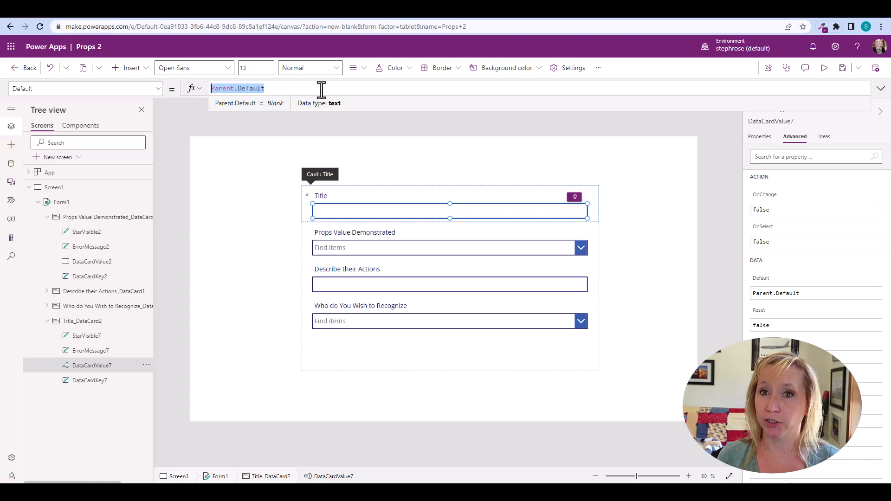
key("BackSpace")
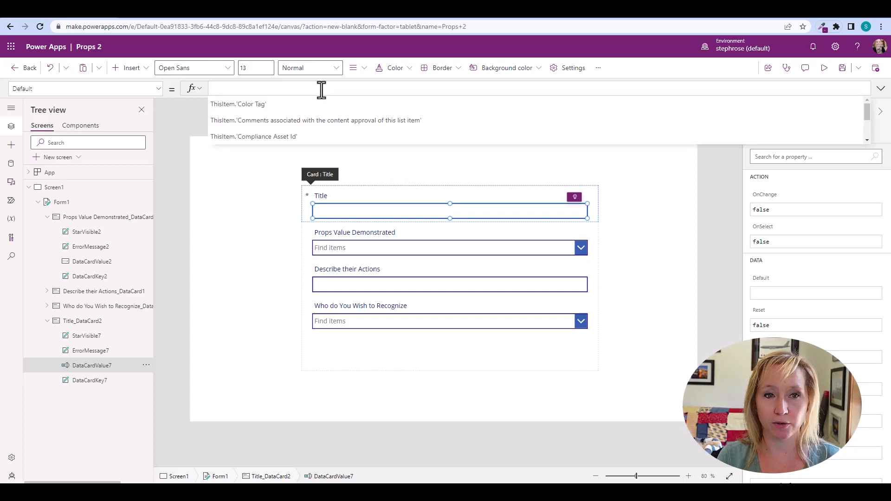
Start the Title input's Default formula with If(IsBlank(Parent.Default), as the condition.
type("If(is")
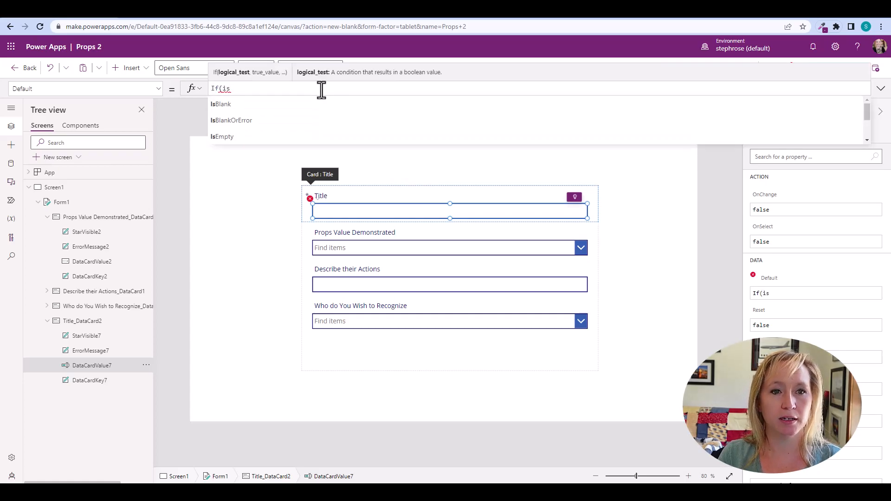
key("Tab")
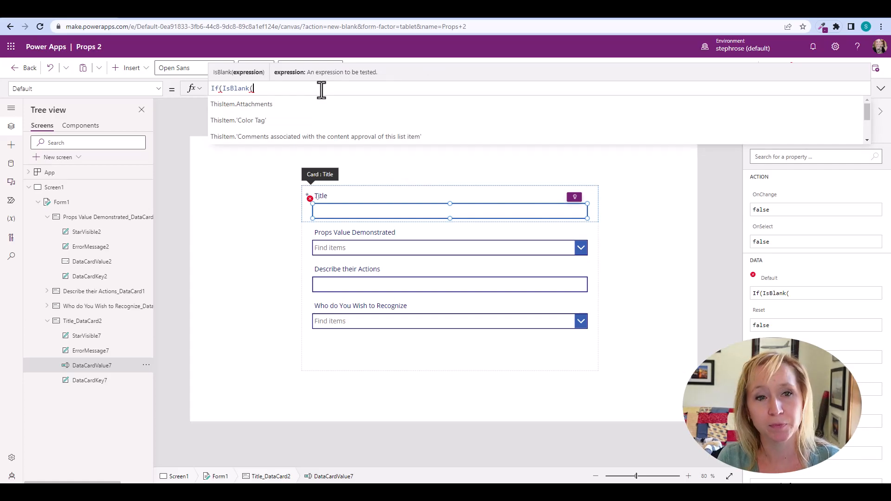
key("ctrl+v")
type(")")
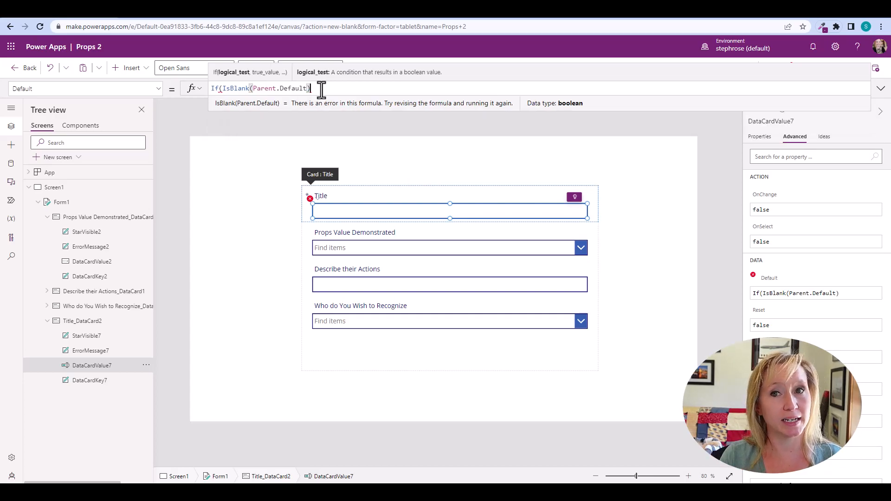
type(",")
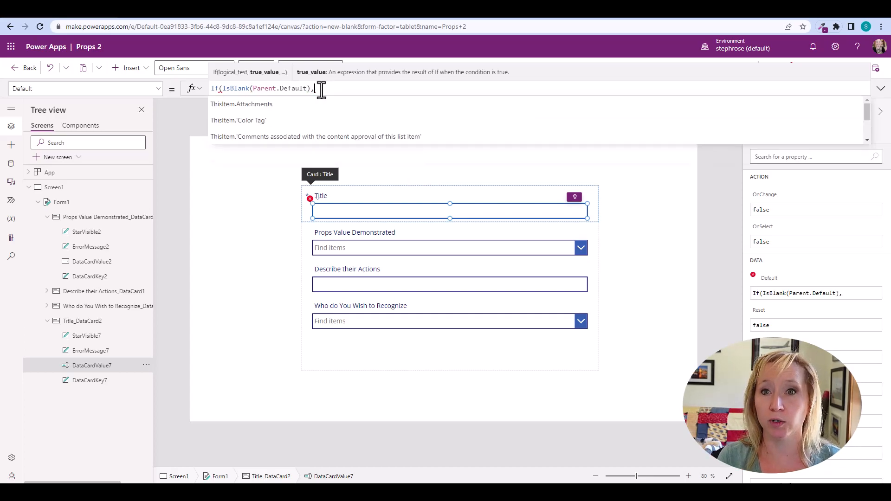
Add User().FullName & " - " & as the start of the Title formula's true value.
type("User().")
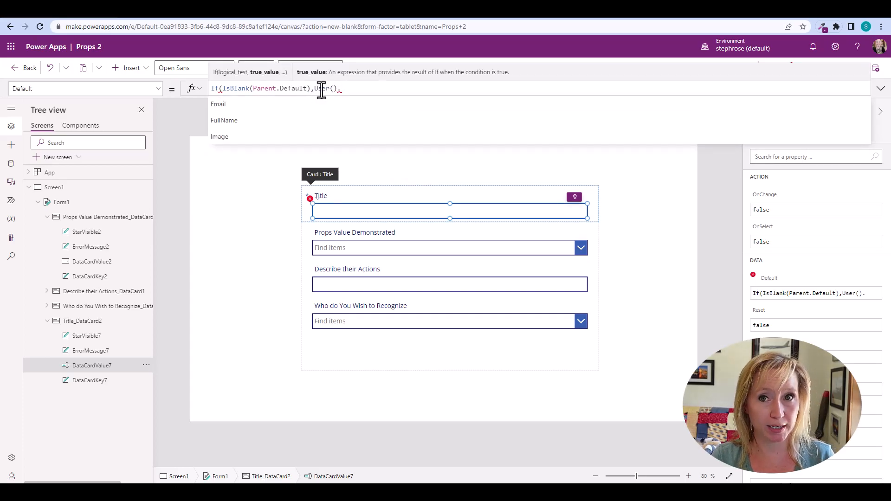
key("Down")
key("Down")
key("Tab")
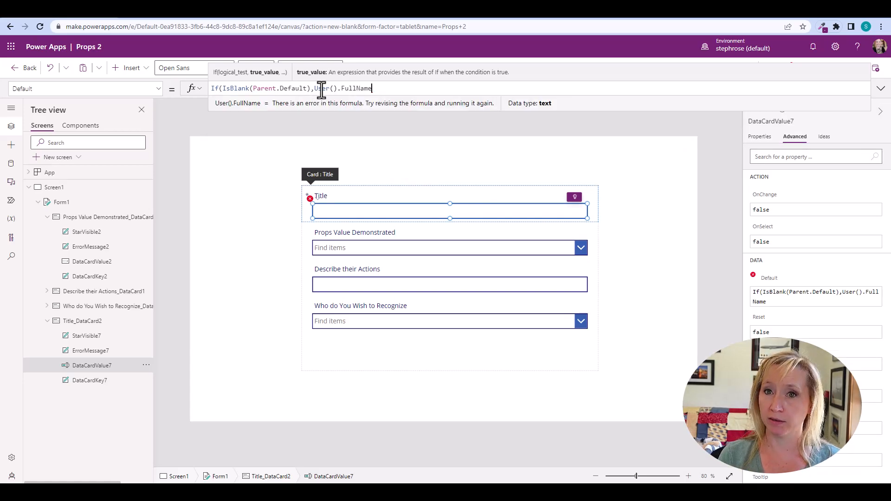
type("& \" - ")
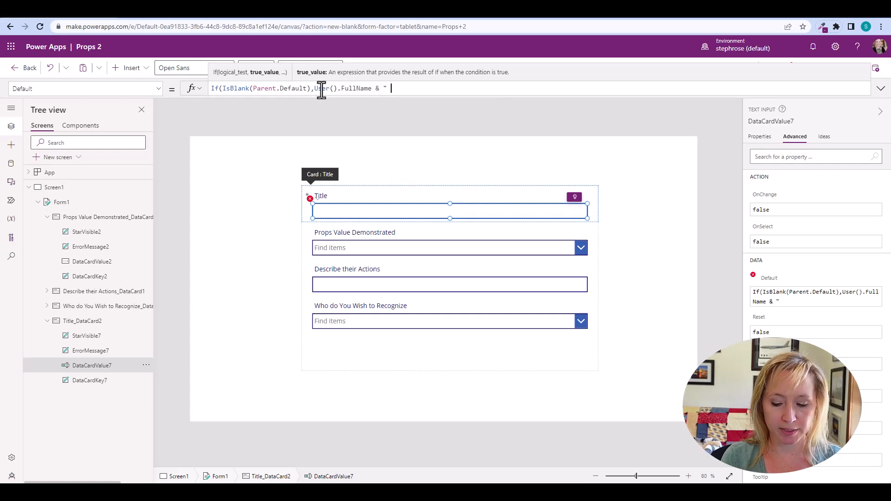
type("- \" &")
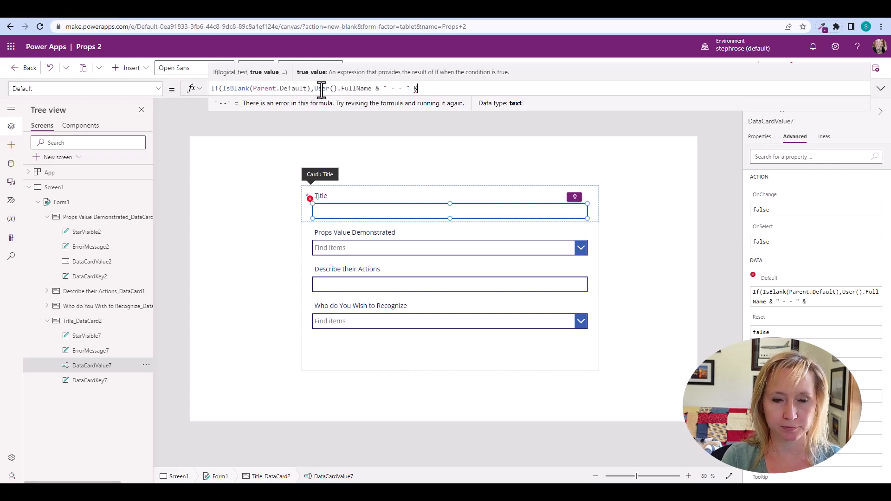
key("Left")
key("Left")
key("Left")
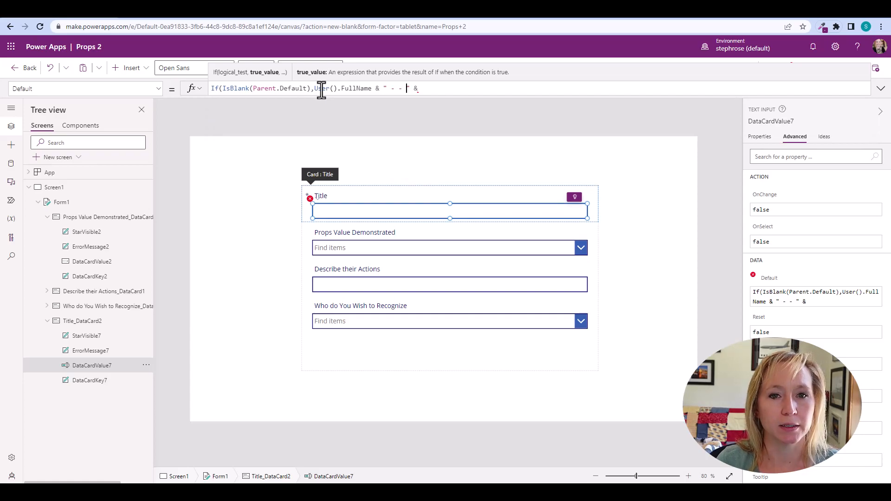
key("BackSpace")
key("BackSpace")
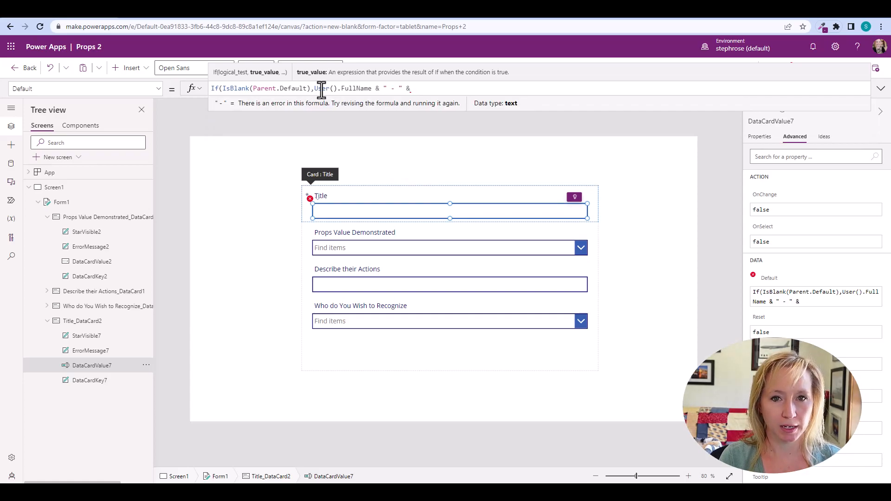
Complete the Title formula by appending Today() to the true value and using Parent.Default as the else value.
type("today")
key("Tab")
type("),")
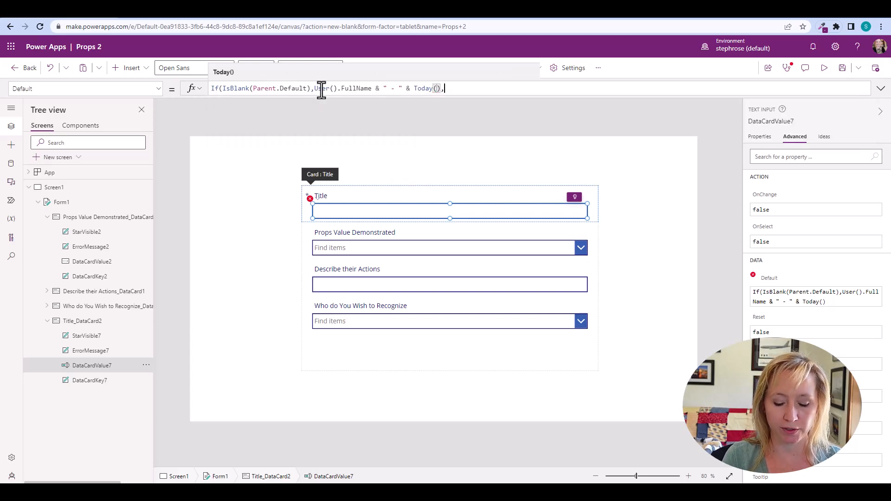
type("Parent.Default)")
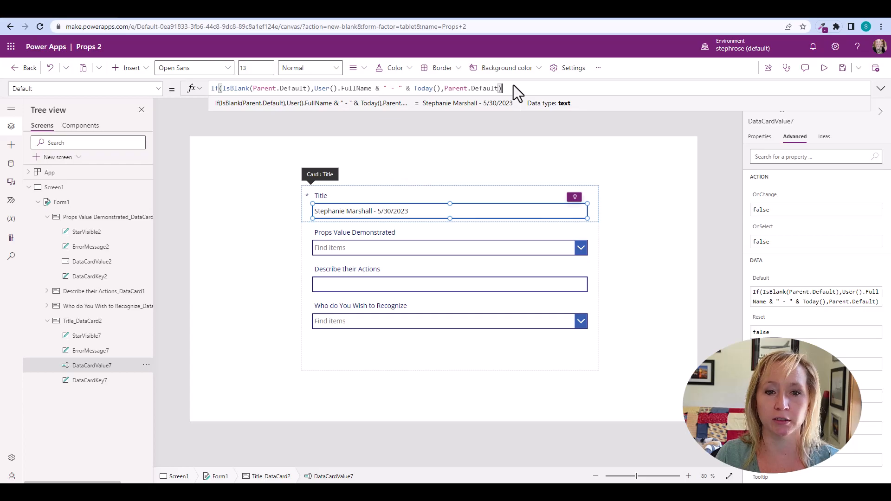
Examine how the condition, true value and else value of the Title Default formula each evaluate.
left_click(483, 88)
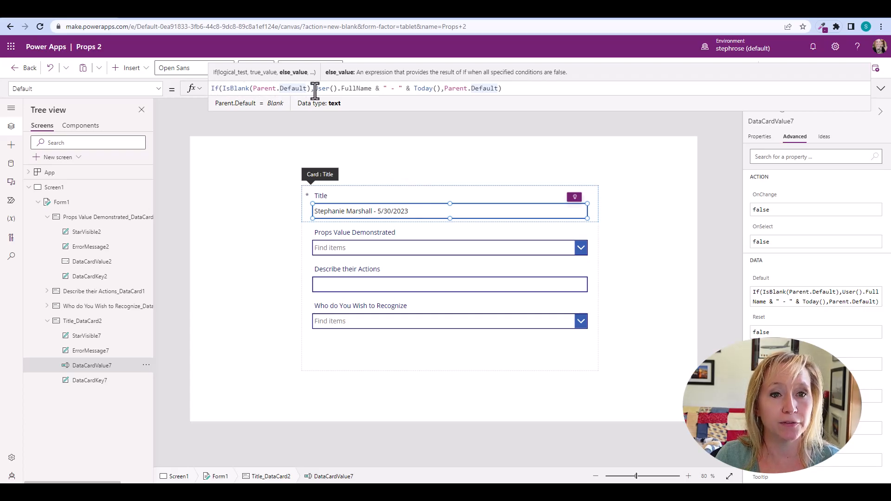
left_click_drag(310, 88, 222, 88)
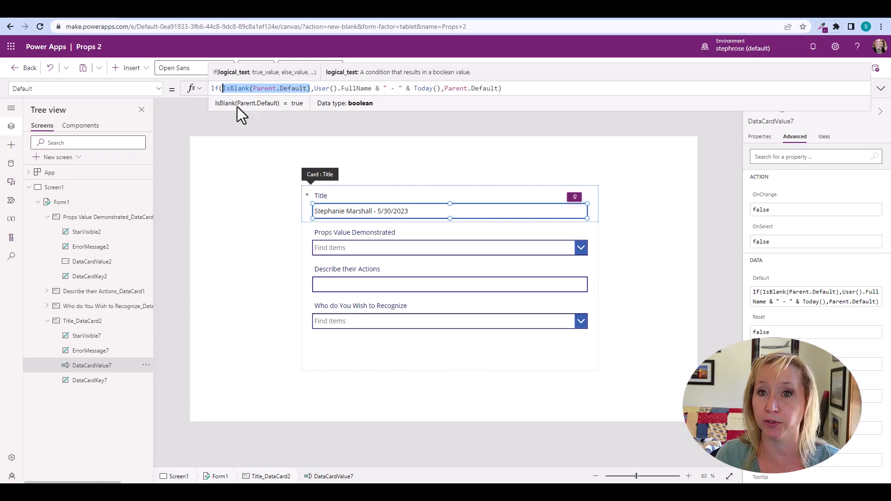
left_click_drag(314, 88, 442, 90)
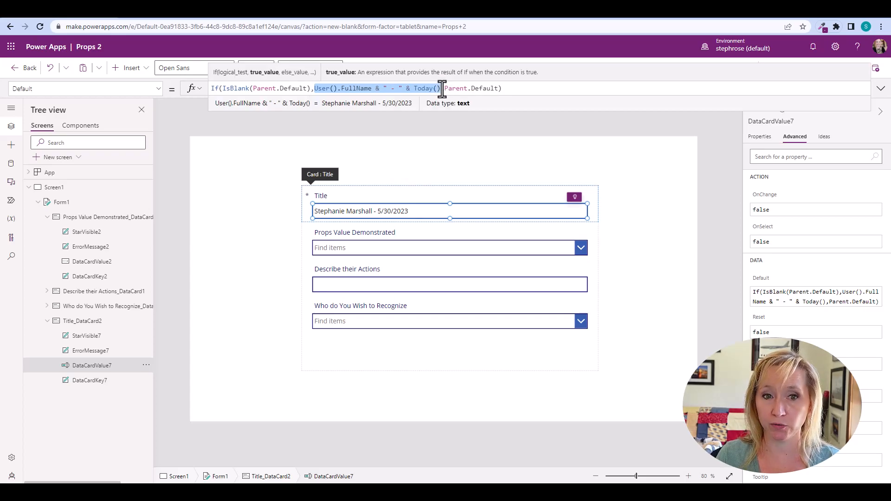
left_click_drag(444, 88, 500, 88)
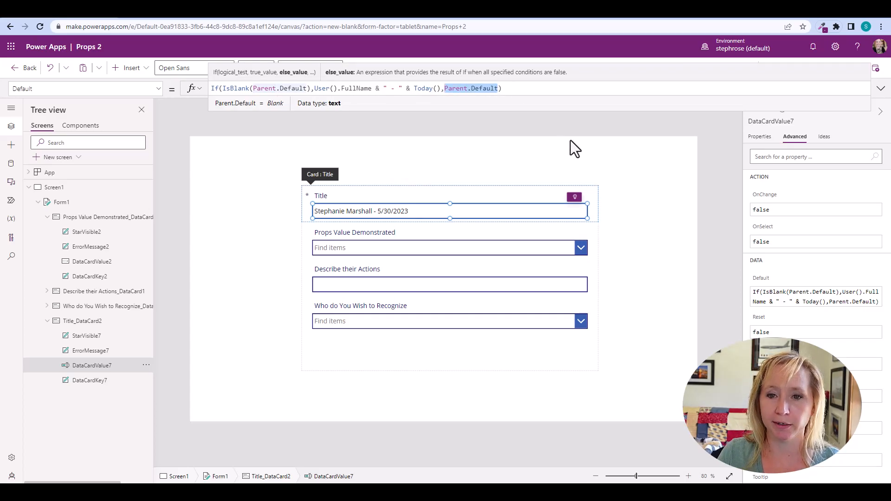
Hide the Title card on the form by turning off its Visible property.
left_click(594, 204)
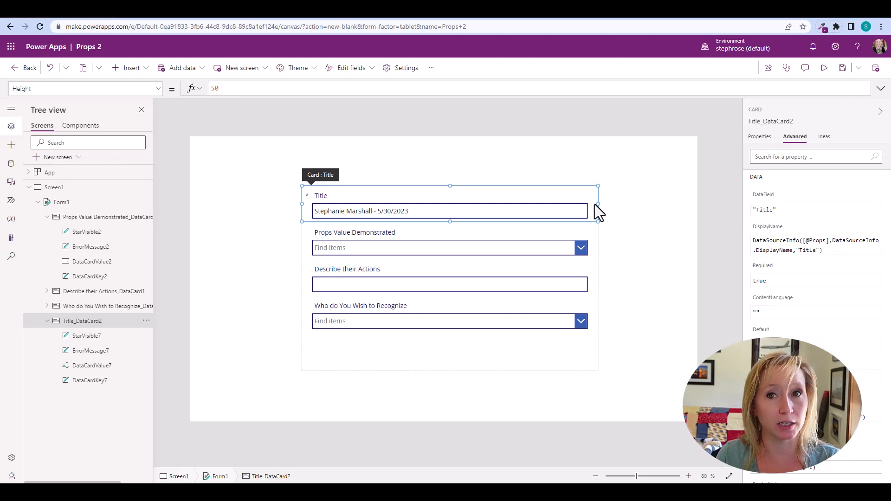
left_click(767, 137)
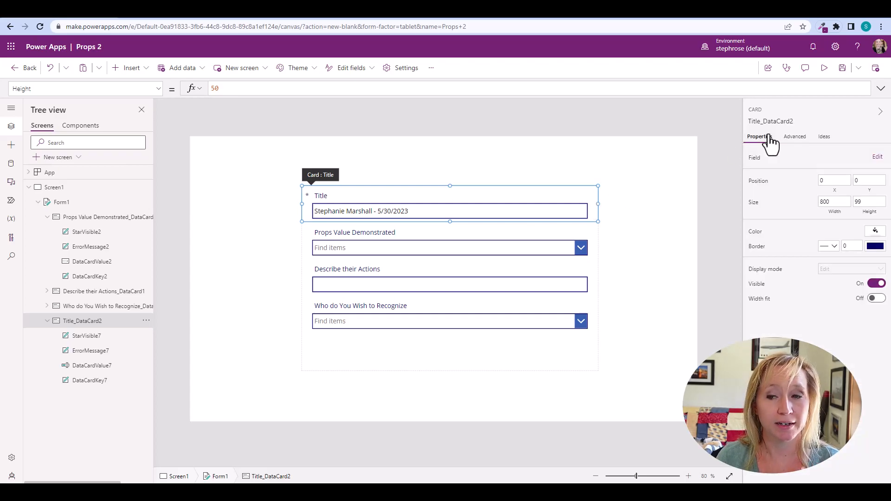
left_click(876, 286)
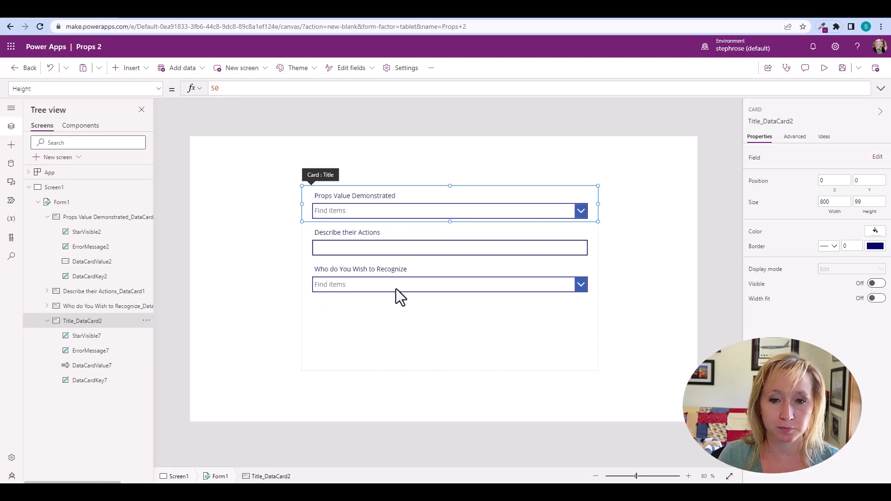
left_click(435, 334)
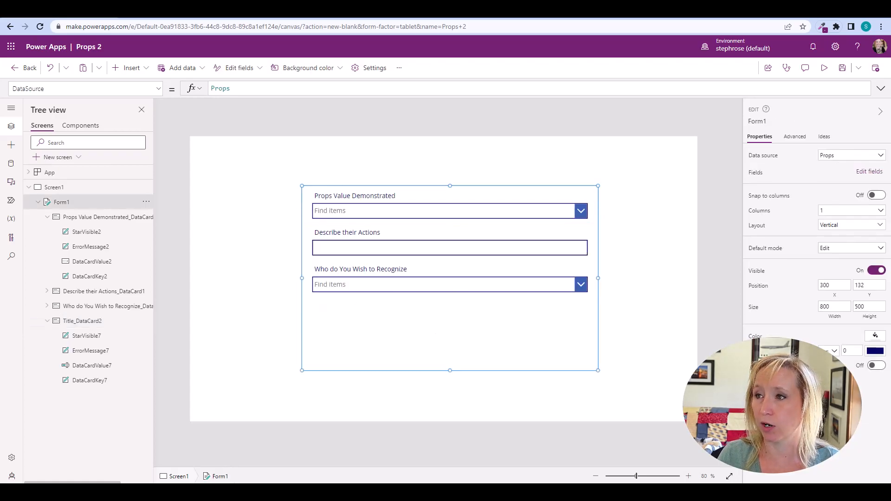
Bring up the Final Recognition app window, preview the finished form's field order, and return to the Props 2 app.
left_click_drag(782, 49, 377, 65)
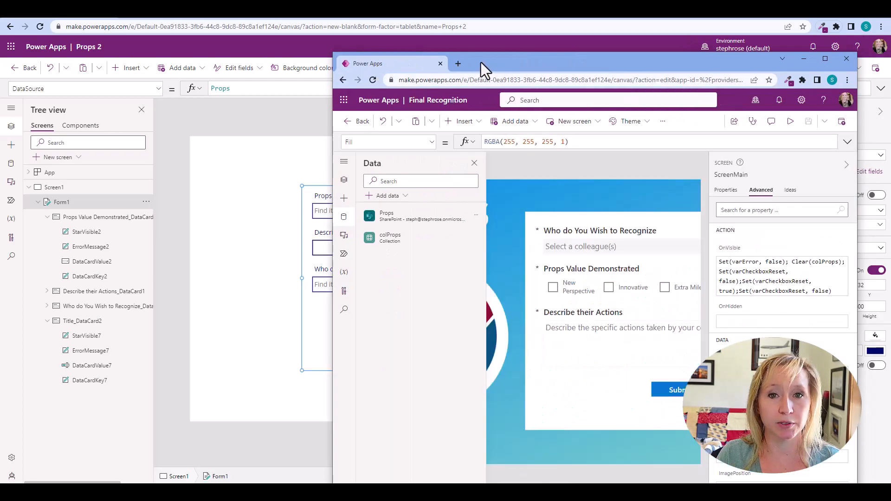
double_click(507, 61)
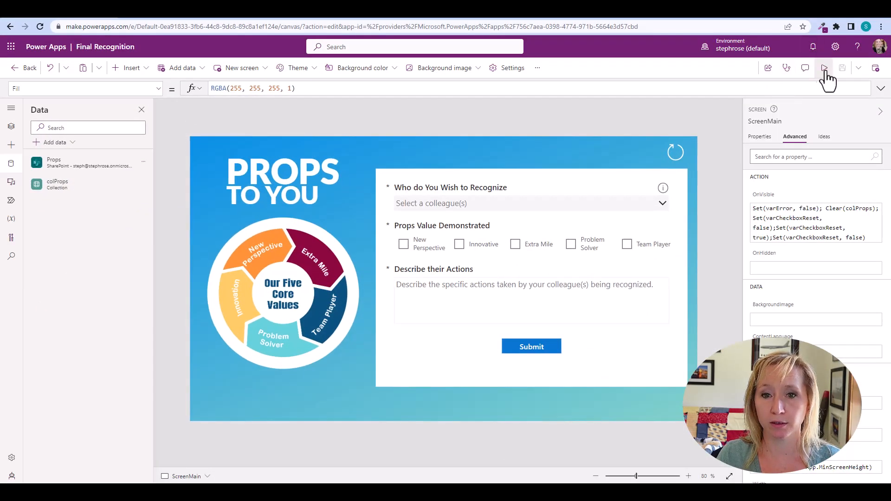
left_click(824, 66)
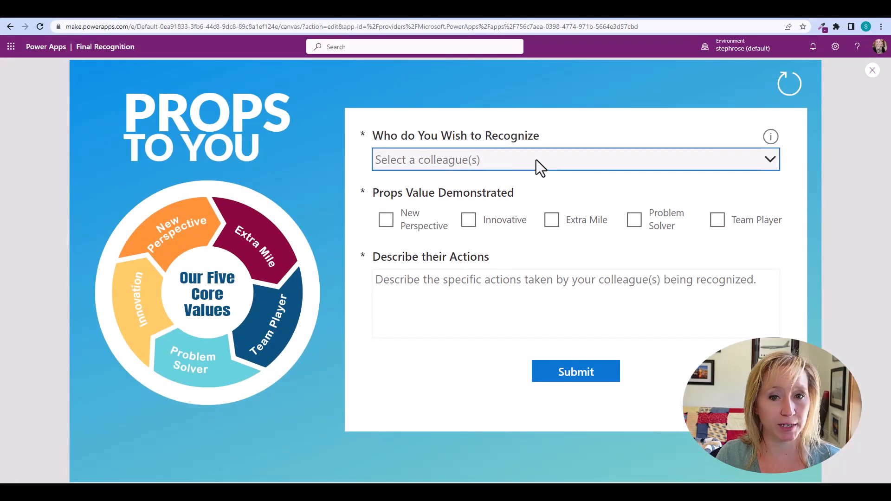
left_click_drag(533, 24, 889, 21)
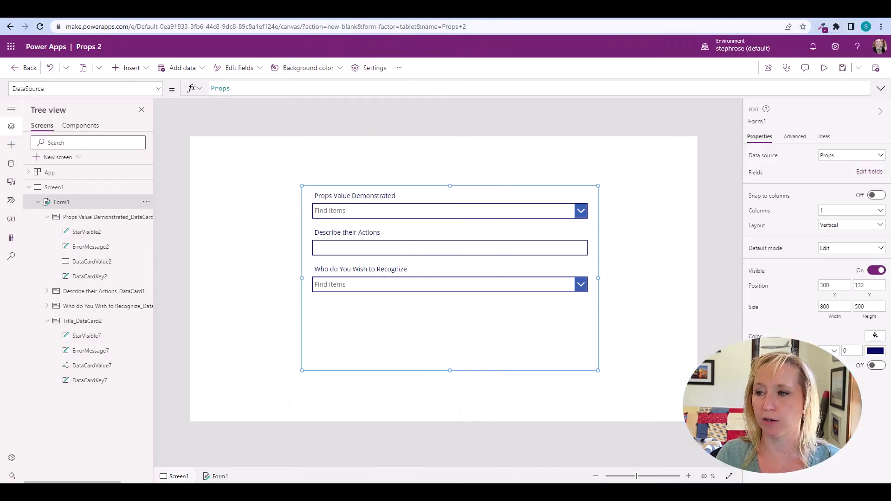
Try moving the Who do You Wish to Recognize card above Props Value Demonstrated directly on the form, and undo the move.
left_click(353, 272)
left_click(366, 310)
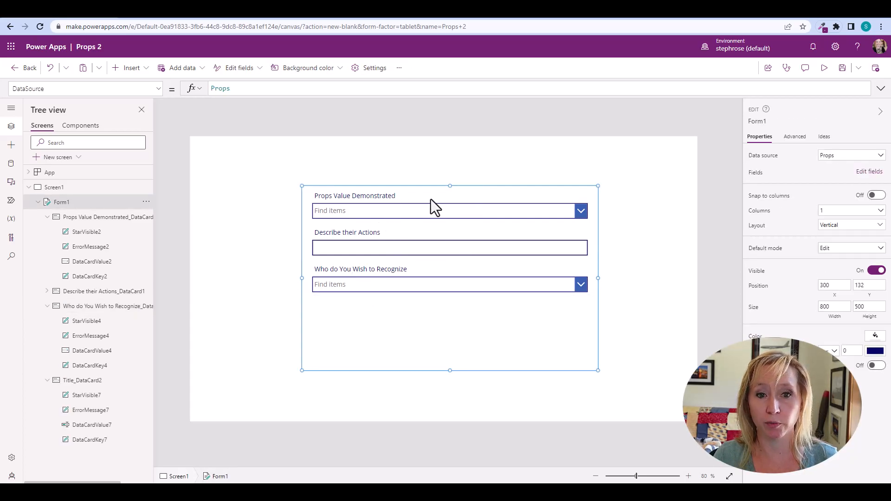
left_click(380, 270)
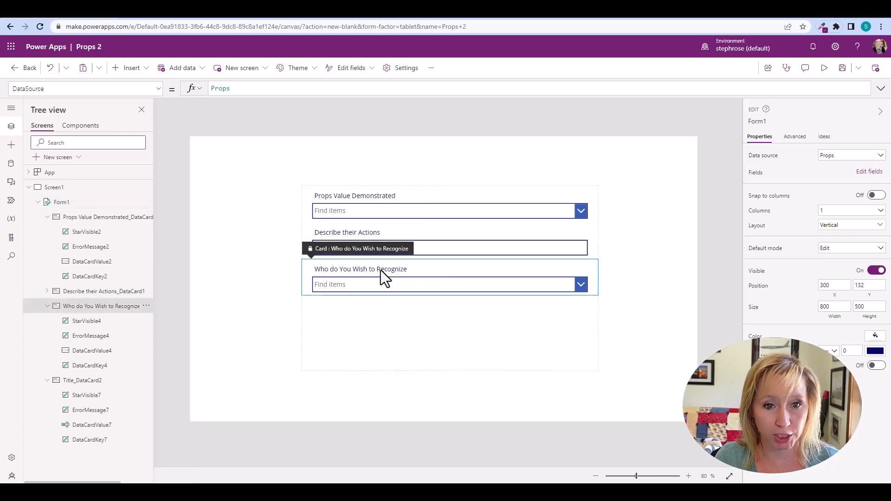
left_click_drag(347, 249, 309, 205)
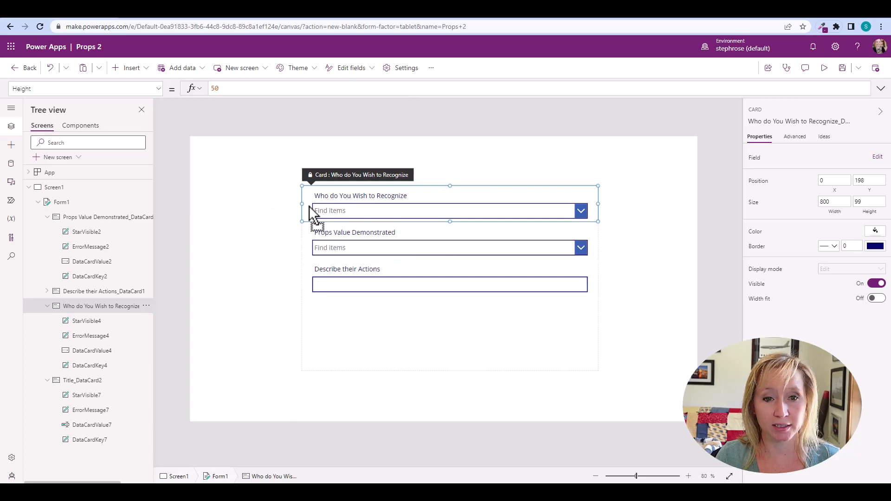
key("ctrl+z")
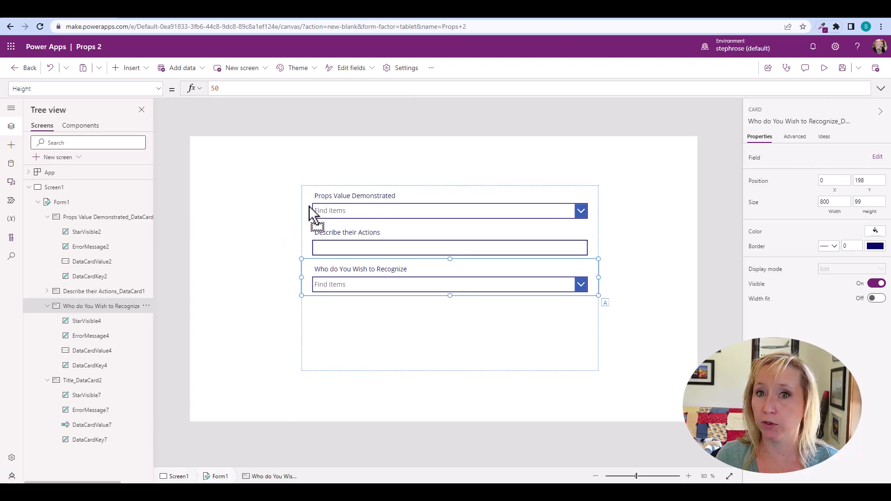
Reorder the form's fields so Who do You Wish to Recognize sits directly after Title and before Props Value Demonstrated.
left_click(878, 157)
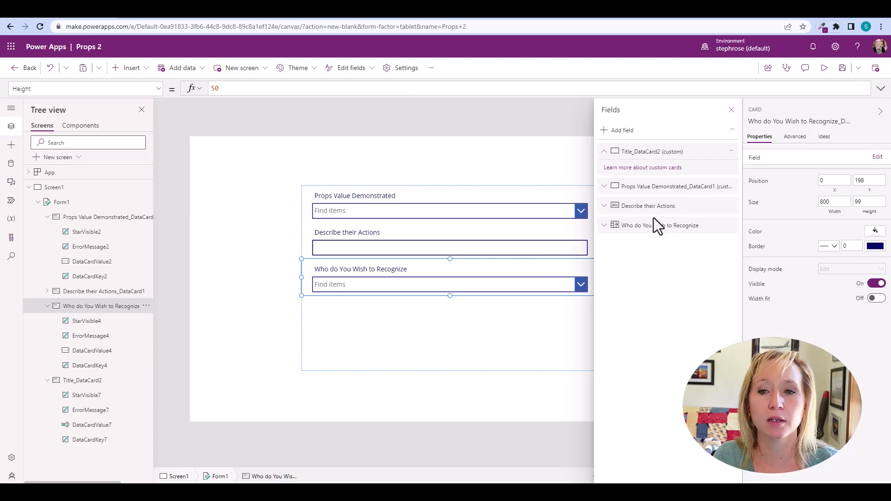
left_click_drag(642, 229, 650, 169)
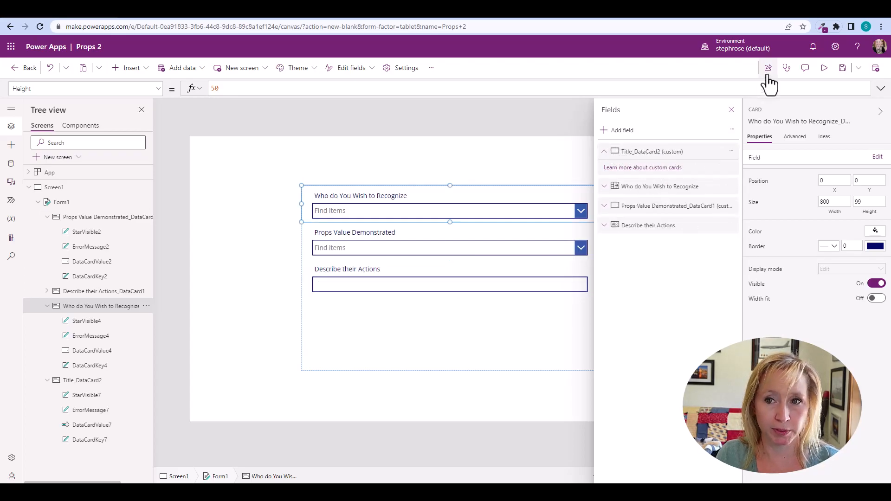
left_click(730, 110)
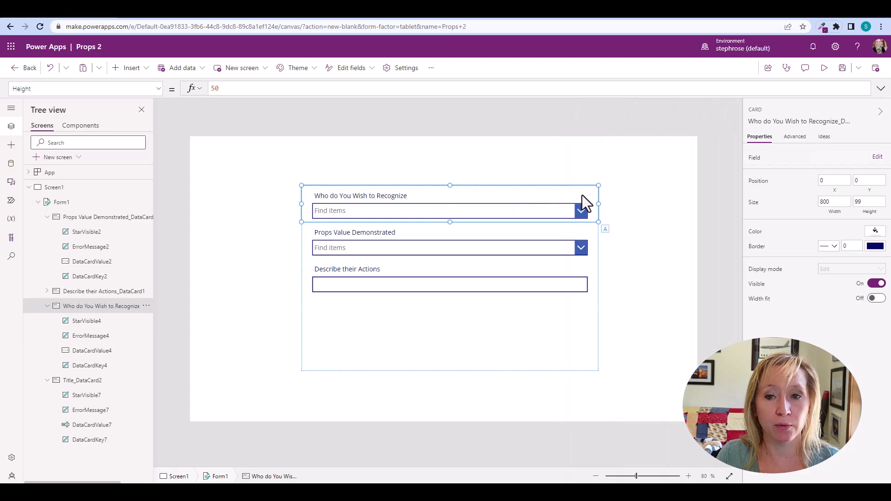
Unlock the Who do You Wish to Recognize card's properties and try out its combo box on the canvas.
left_click(793, 137)
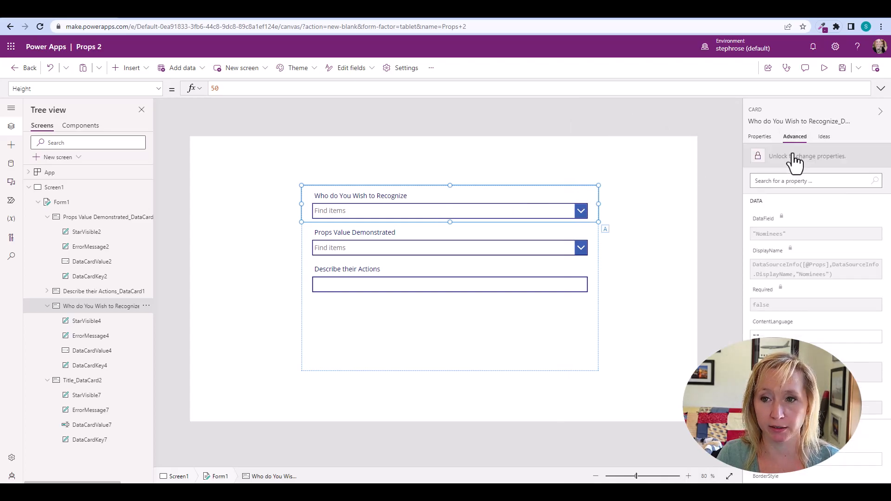
left_click(758, 156)
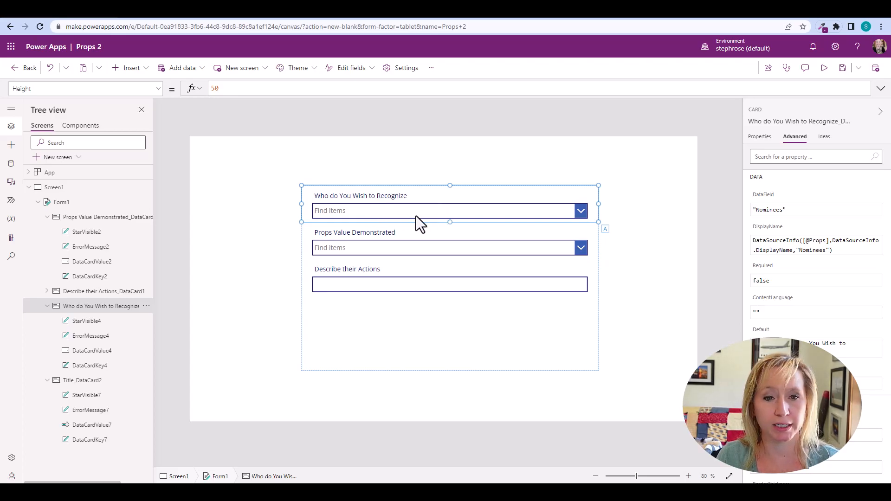
left_click(364, 208)
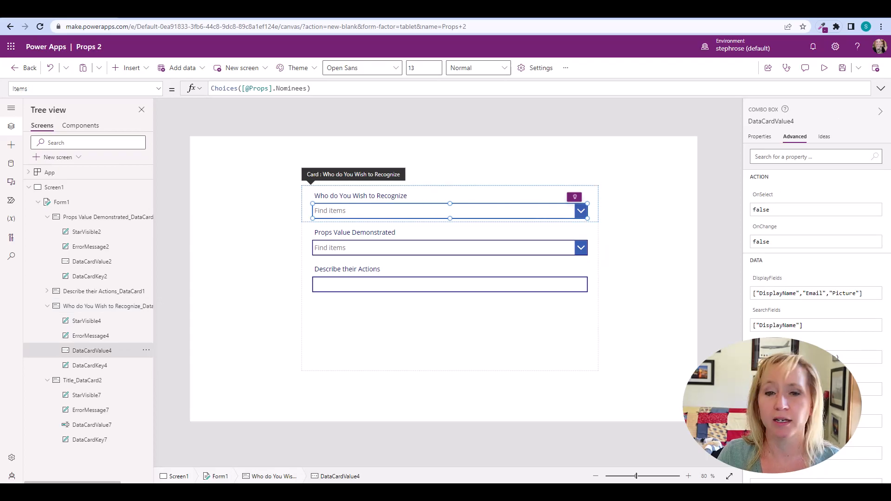
left_click(522, 215, "alt")
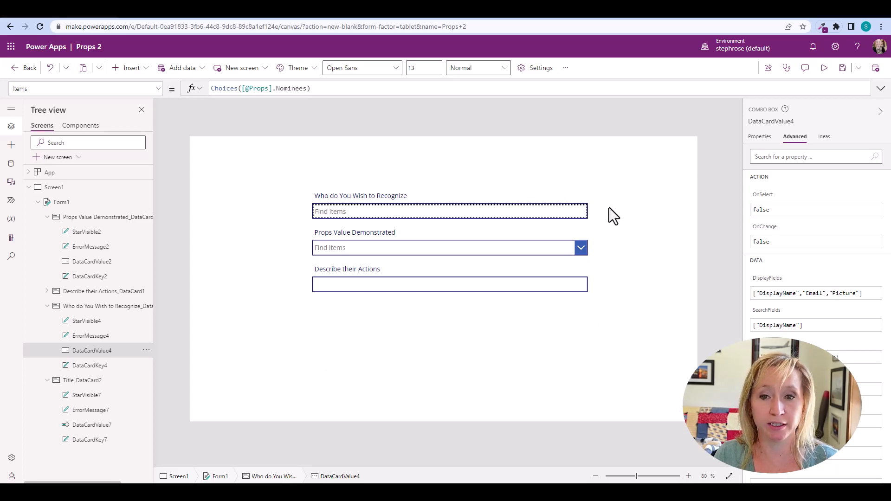
Try out the Props Value Demonstrated list and set the Who do You Wish to Recognize combo box's placeholder to "Select a colleague(s)".
left_click(580, 248, "alt")
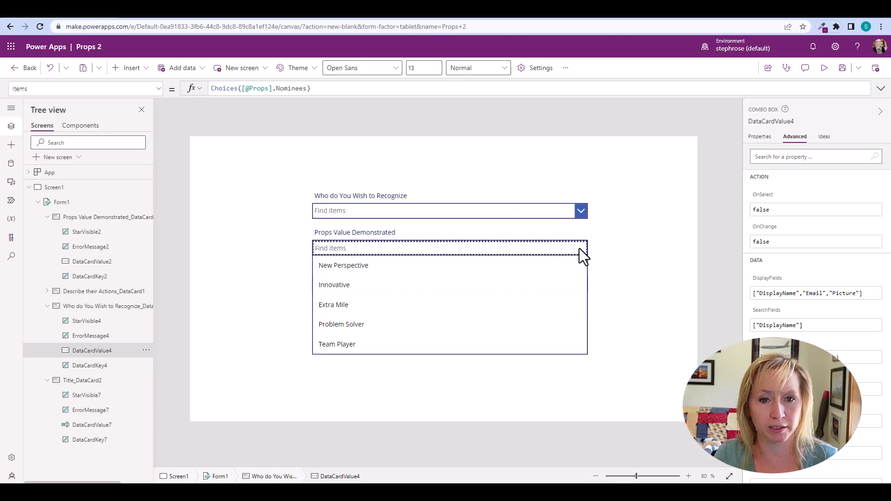
left_click(592, 231, "alt")
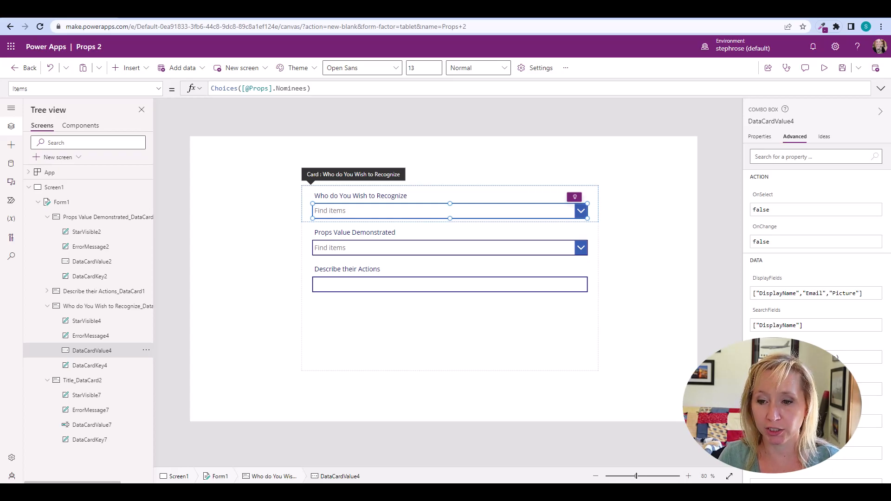
key("alt")
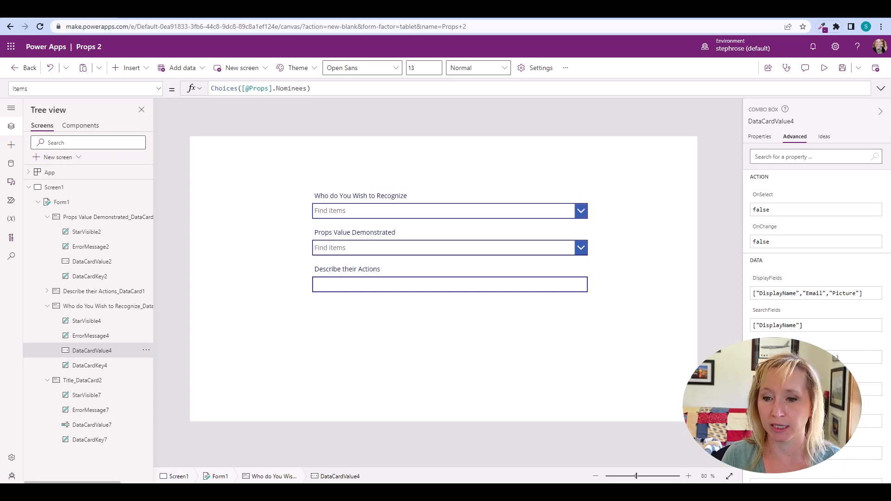
type("Select a colleagu")
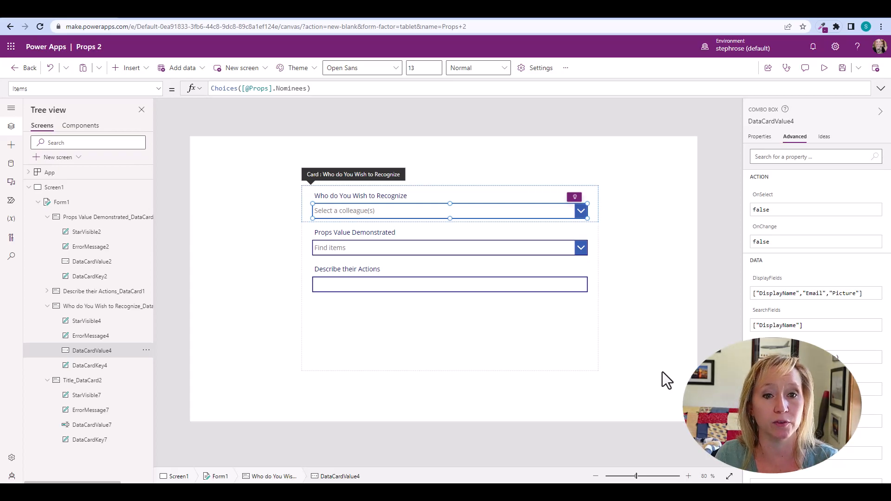
left_click(342, 193)
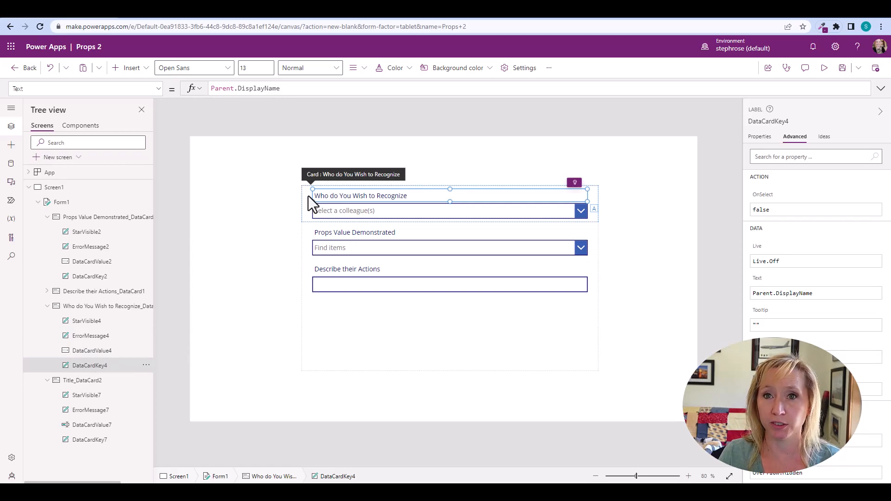
left_click(308, 196)
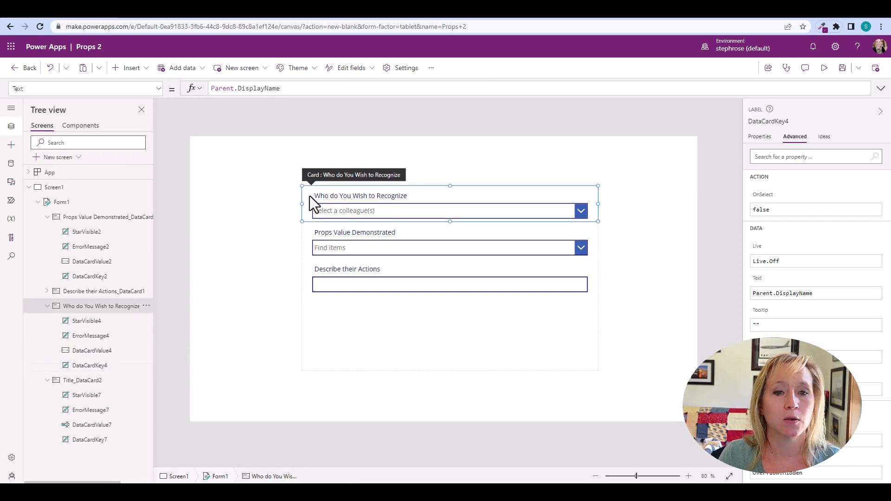
left_click(342, 230)
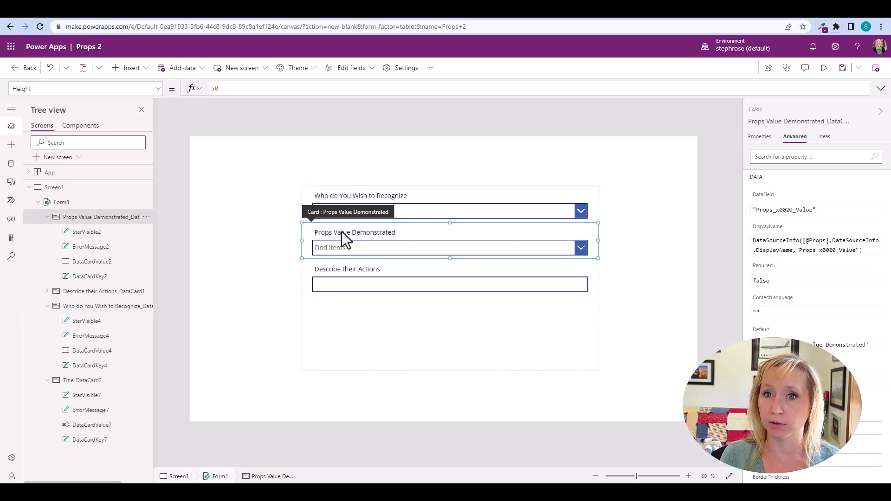
left_click(341, 232)
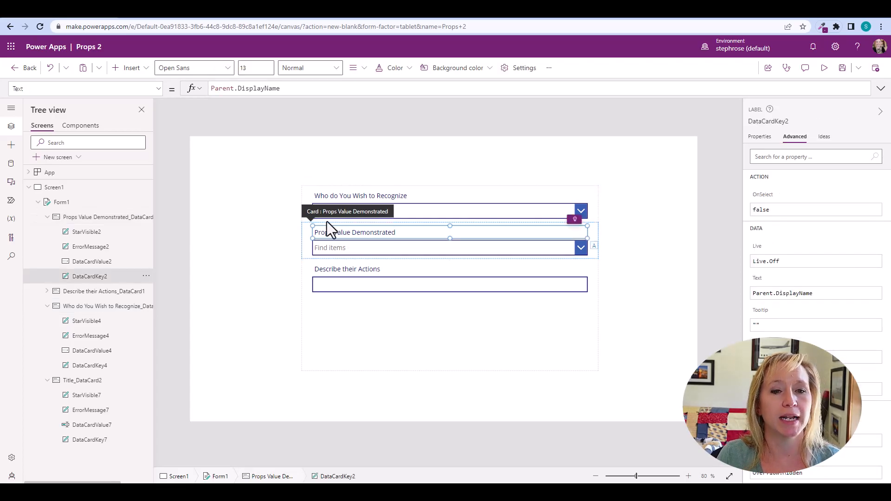
left_click(330, 195)
left_click(327, 196)
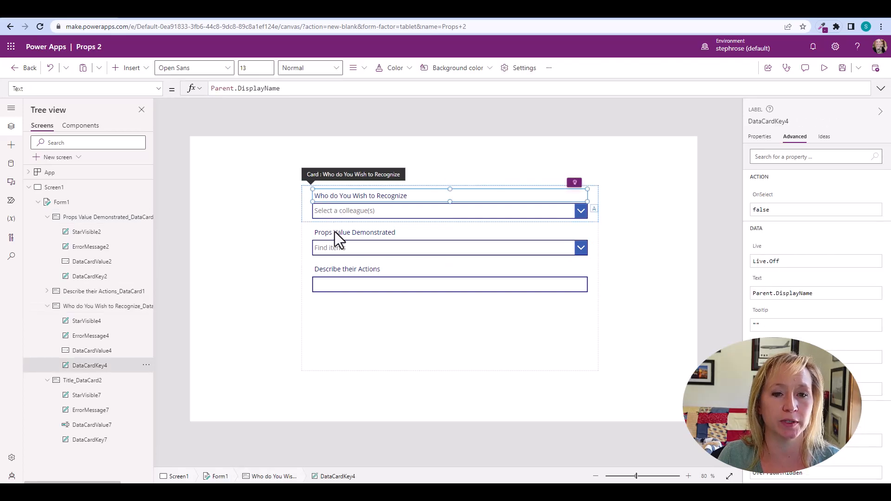
left_click(83, 370, "ctrl")
left_click(89, 278)
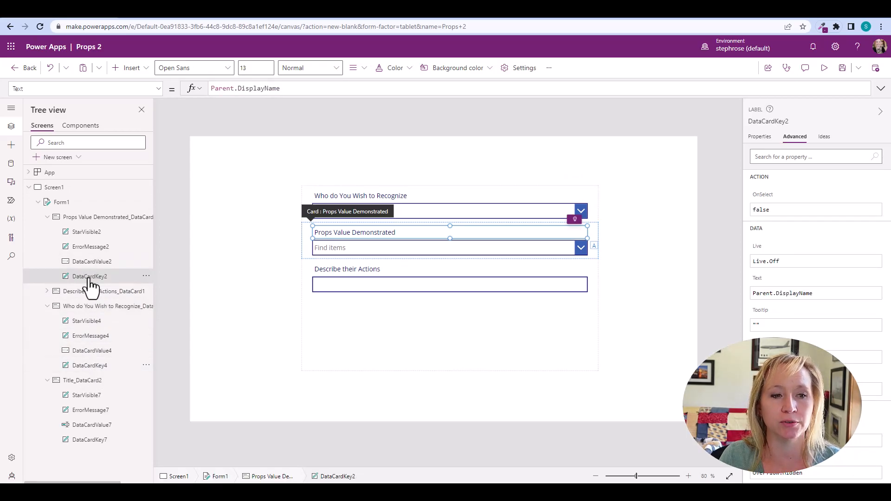
left_click(422, 207)
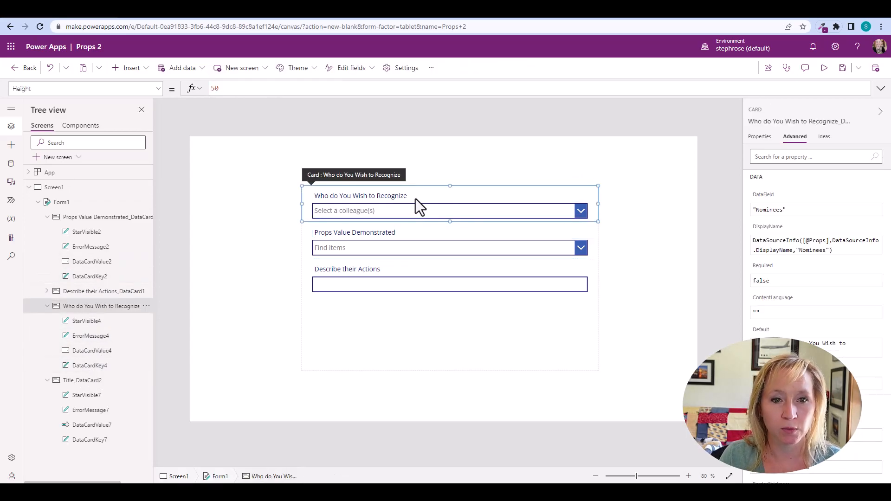
Set the font size of the Who do You Wish to Recognize card's star, combo box and label together to 16.
left_click(99, 324)
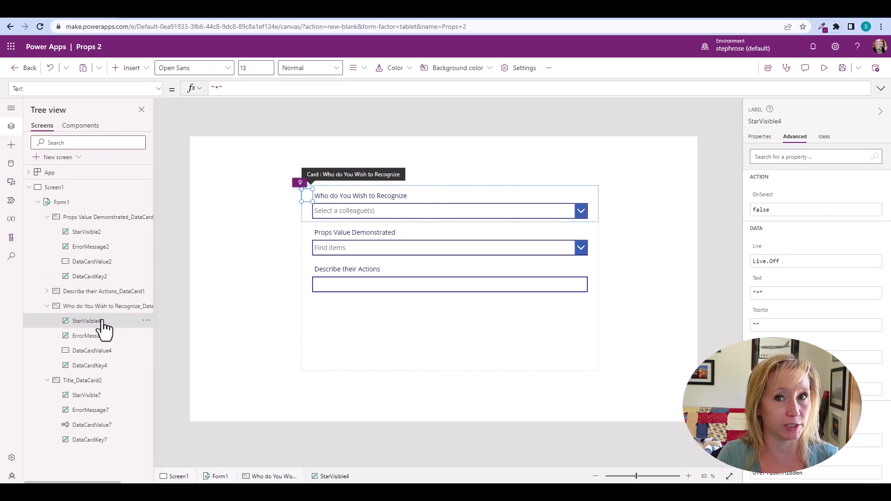
left_click(100, 350, "ctrl")
left_click(94, 365, "ctrl")
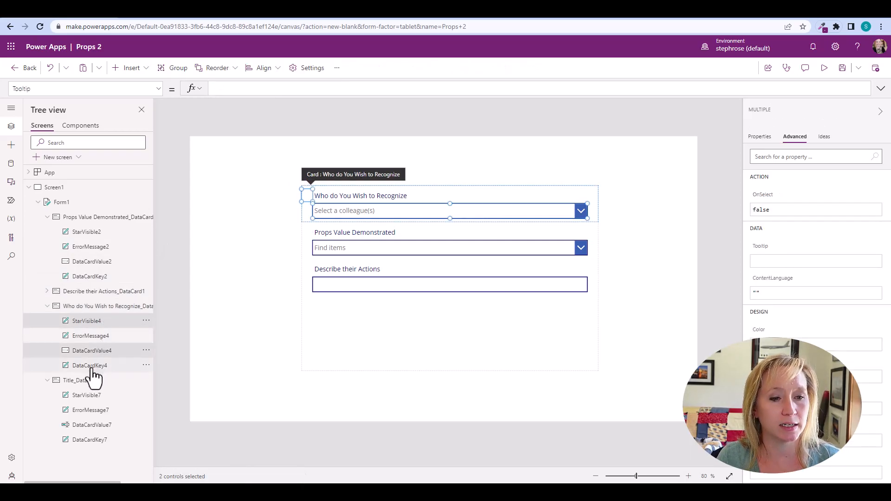
left_click(760, 139)
double_click(867, 170)
type("16")
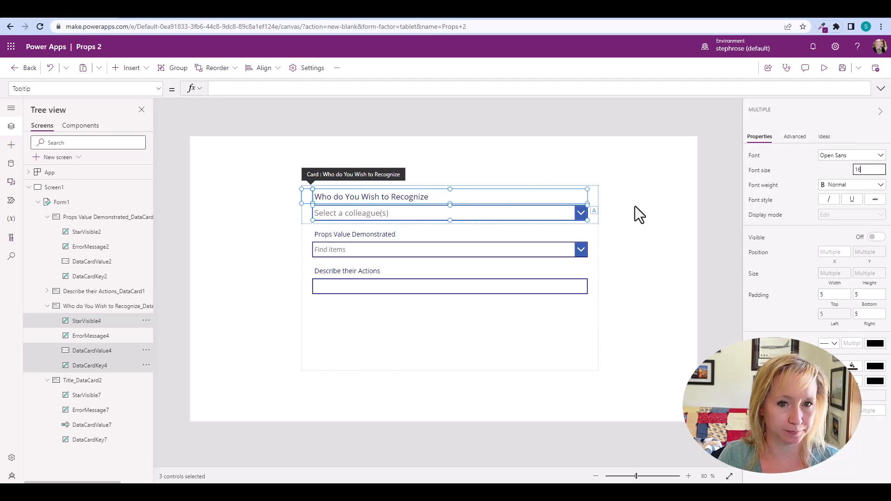
Set the font size of the Props Value Demonstrated card's star, combo box and label together to 16.
left_click(438, 242)
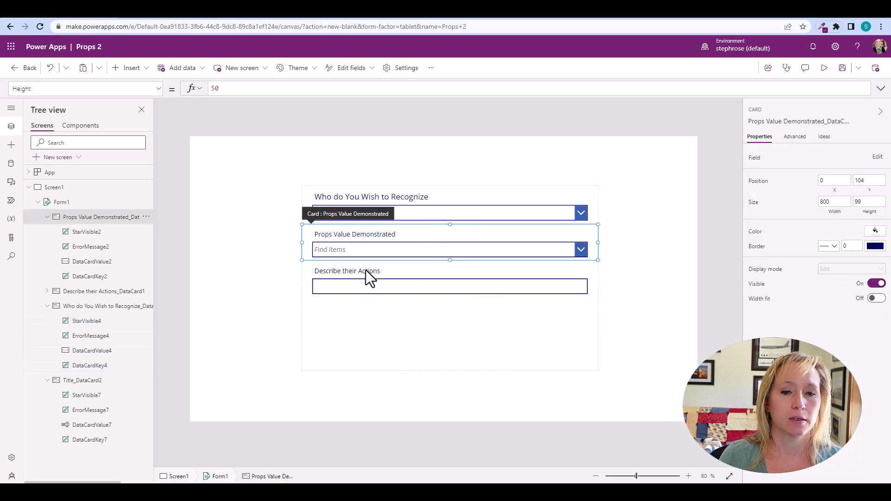
left_click(423, 335)
left_click(408, 242)
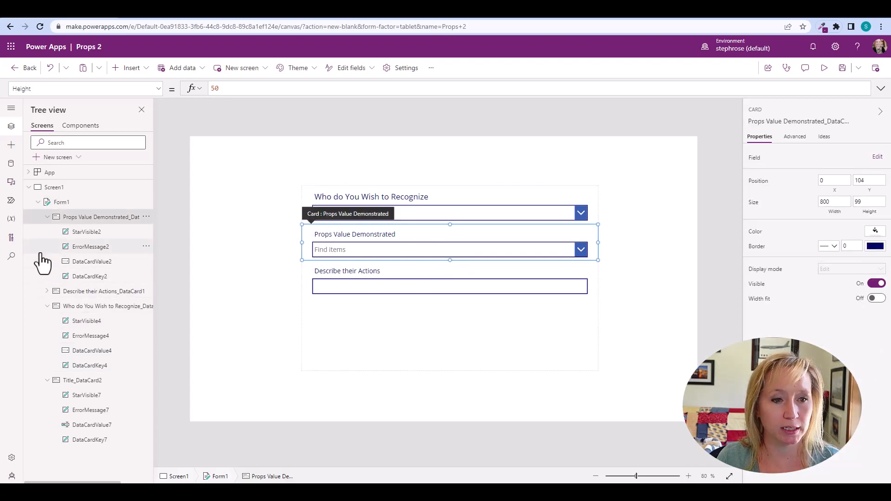
left_click(89, 232)
left_click(93, 262, "ctrl")
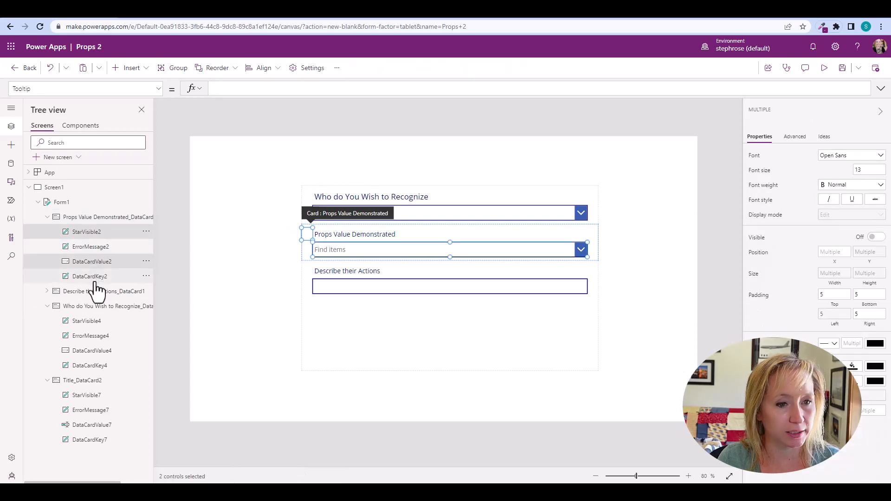
left_click(91, 278, "ctrl")
left_click(858, 171)
type("16")
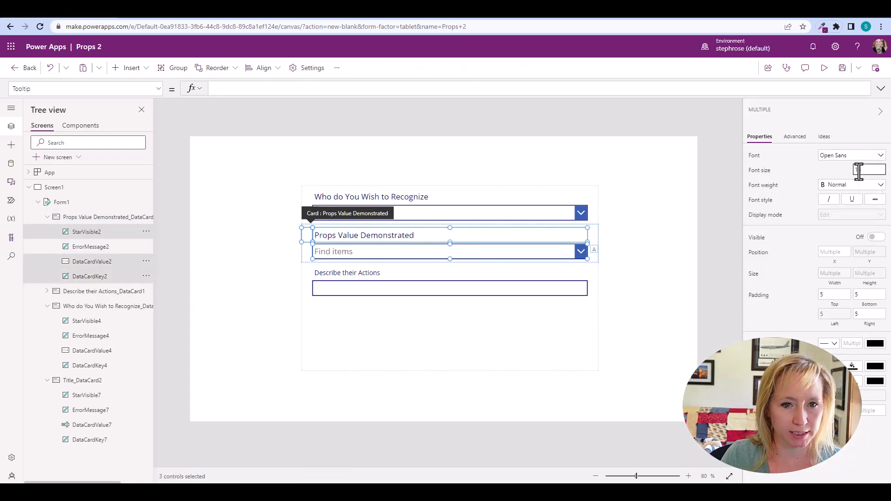
Try out the Props Value Demonstrated combo box on the canvas and examine its list of choices.
left_click(516, 249)
left_click(516, 254, "alt")
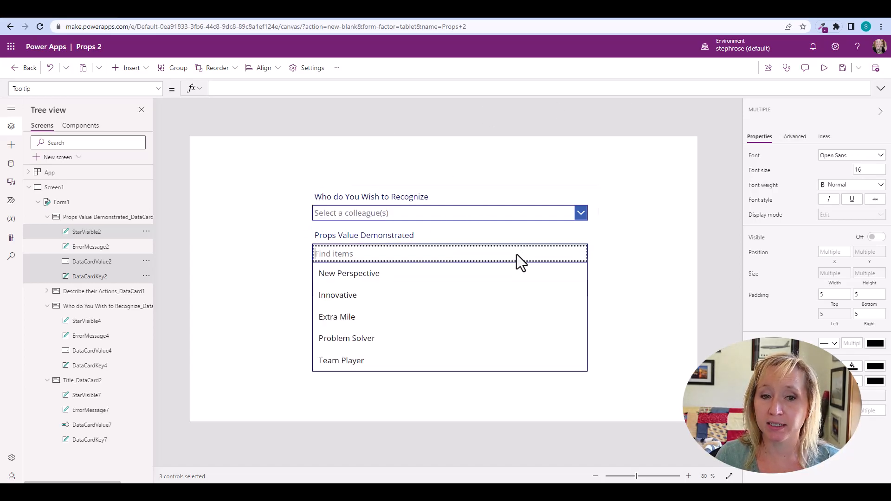
left_click(622, 225, "alt")
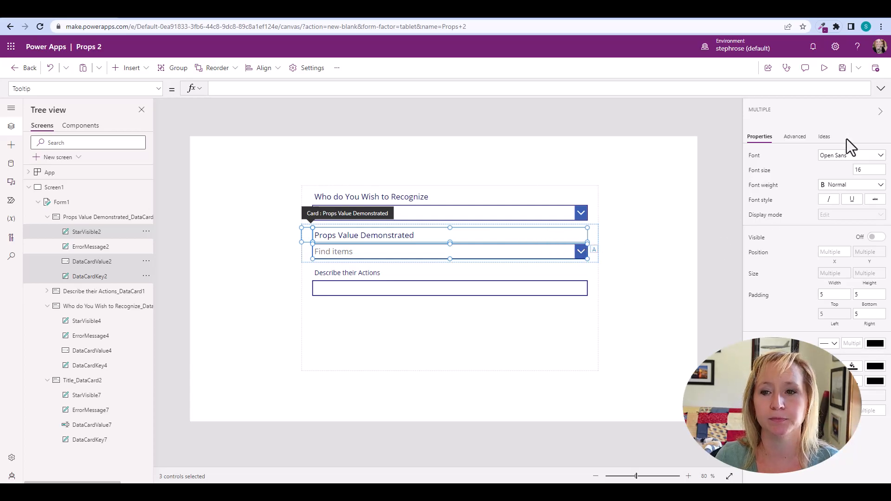
left_click(661, 235)
Set the Props Value Demonstrated combo box's placeholder text to "Select One or Many".
left_click(558, 252)
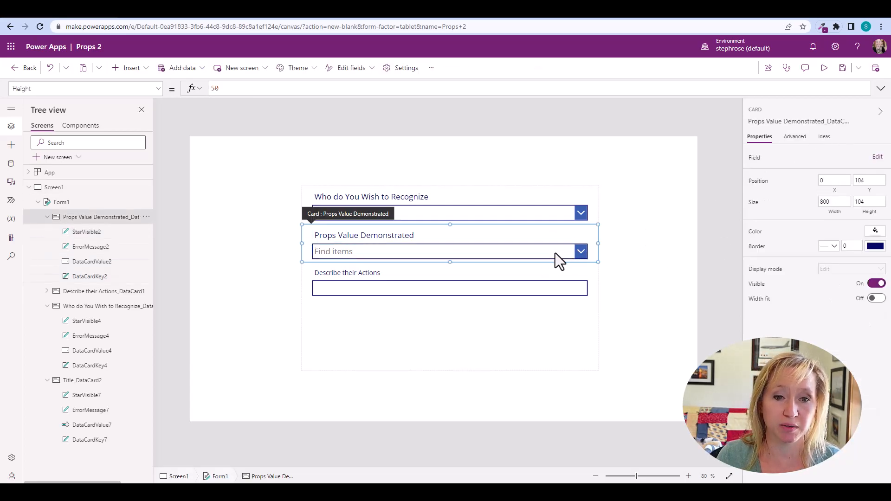
left_click(555, 256)
left_click(797, 121)
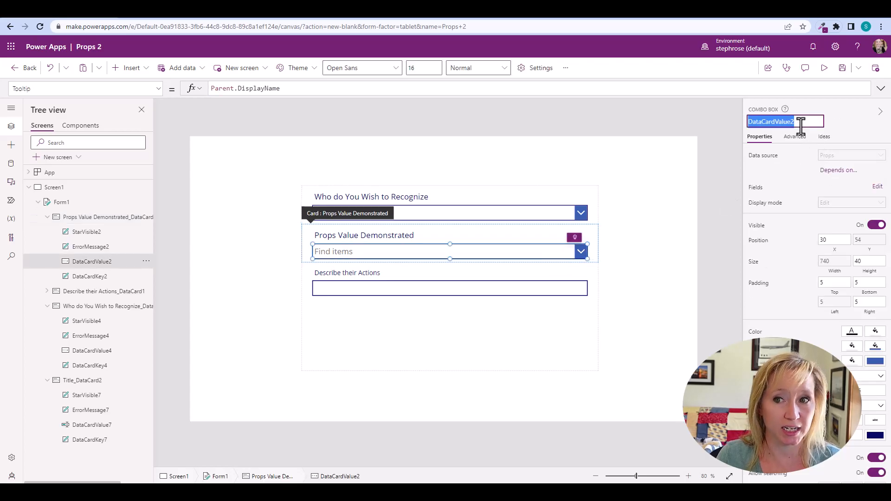
left_click(801, 139)
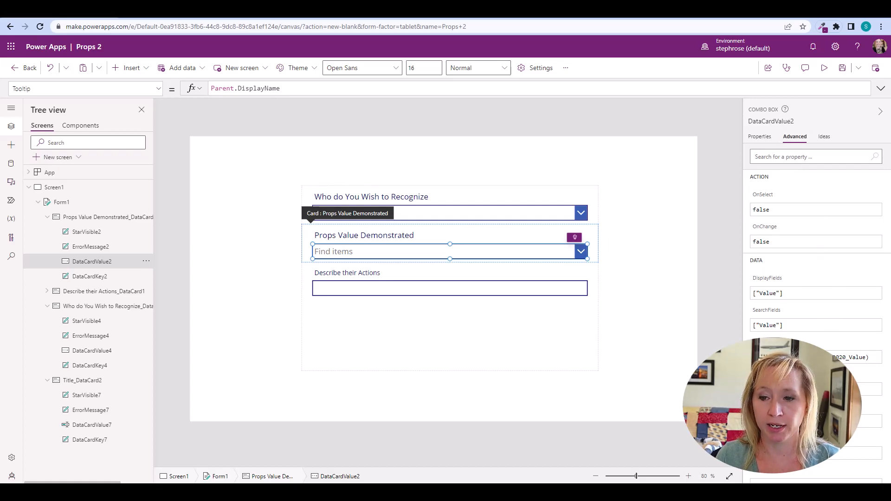
type("Select")
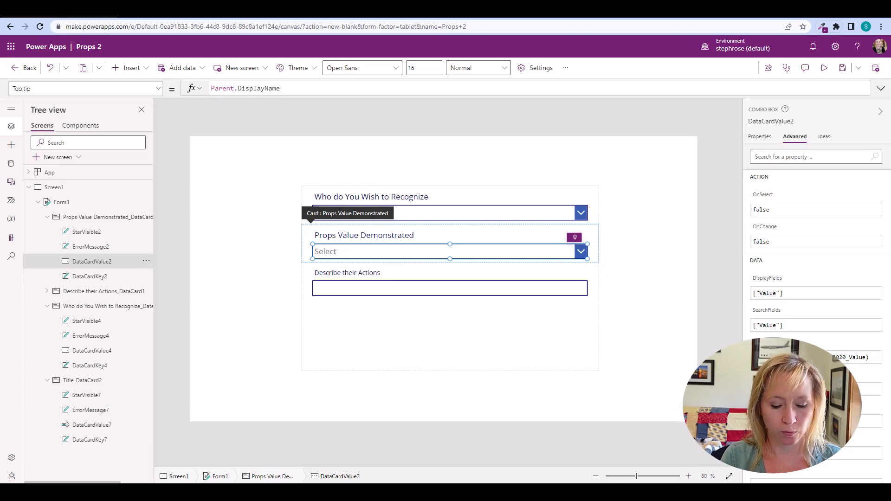
type(" One or Many")
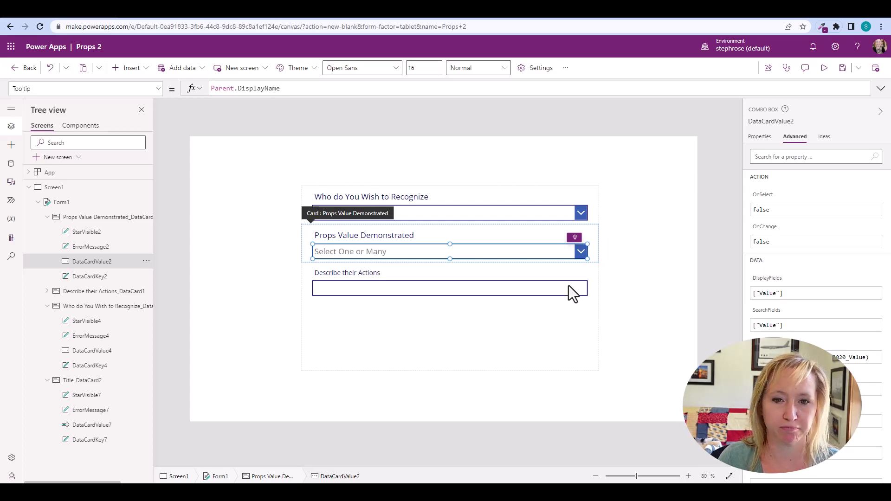
Try the Edit rich text control type for the form's Describe their Actions field and settle on Edit multi-line text.
left_click(461, 324)
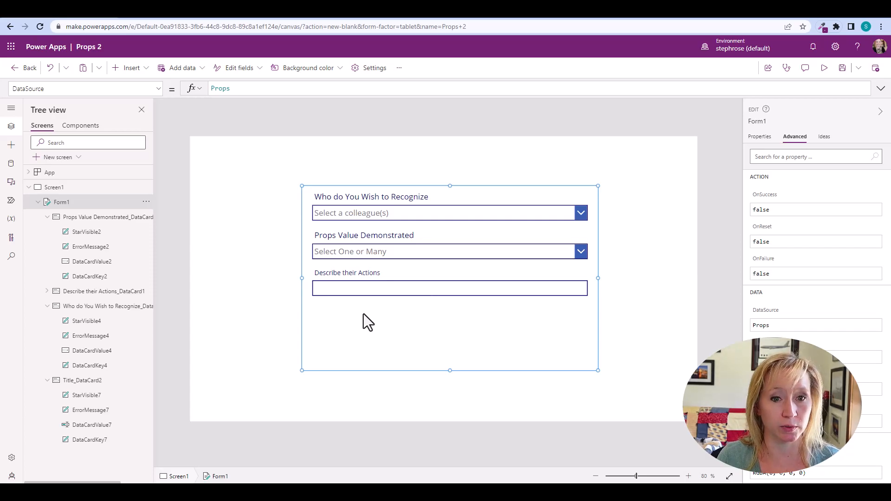
left_click(759, 138)
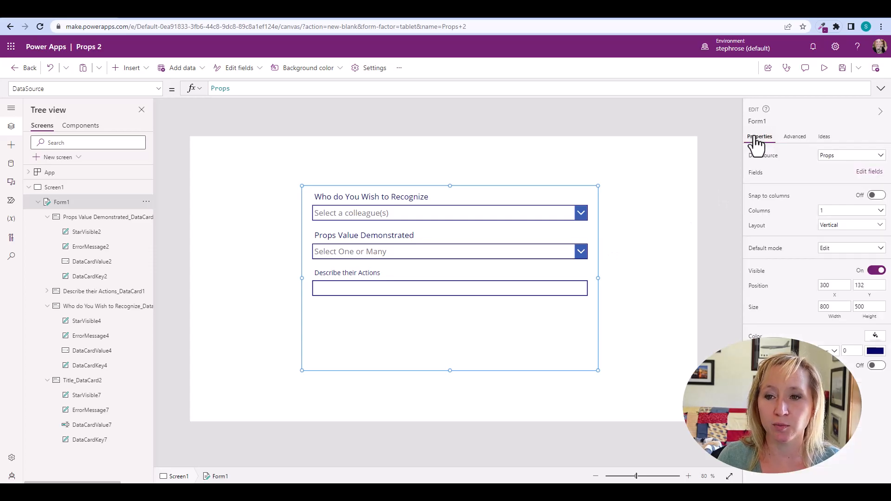
left_click(863, 172)
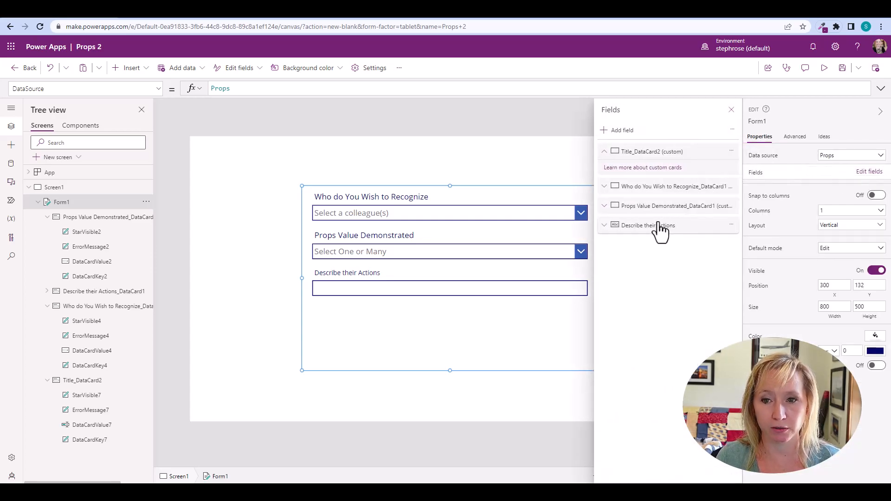
left_click(605, 226)
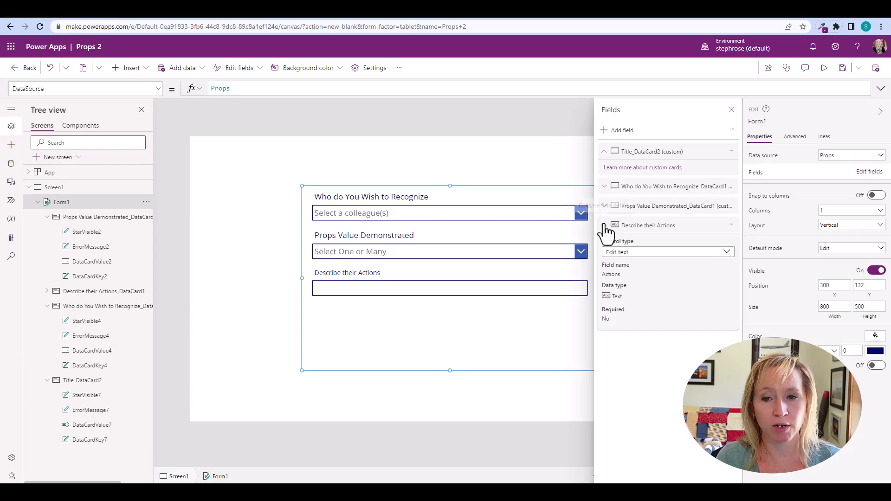
left_click(655, 253)
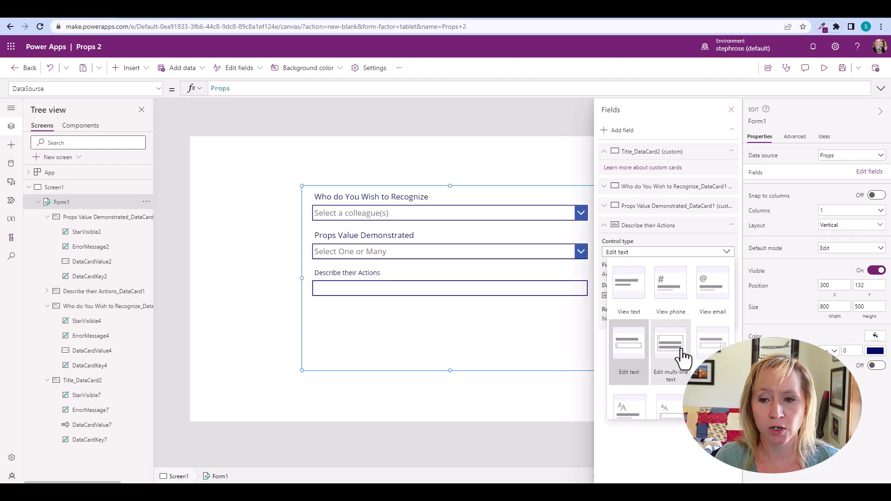
scroll(684, 357, "down", 1)
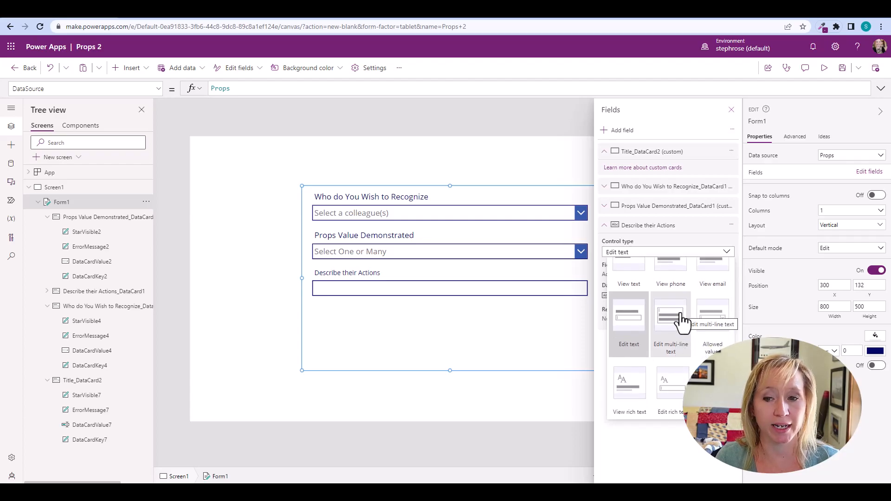
left_click(673, 390)
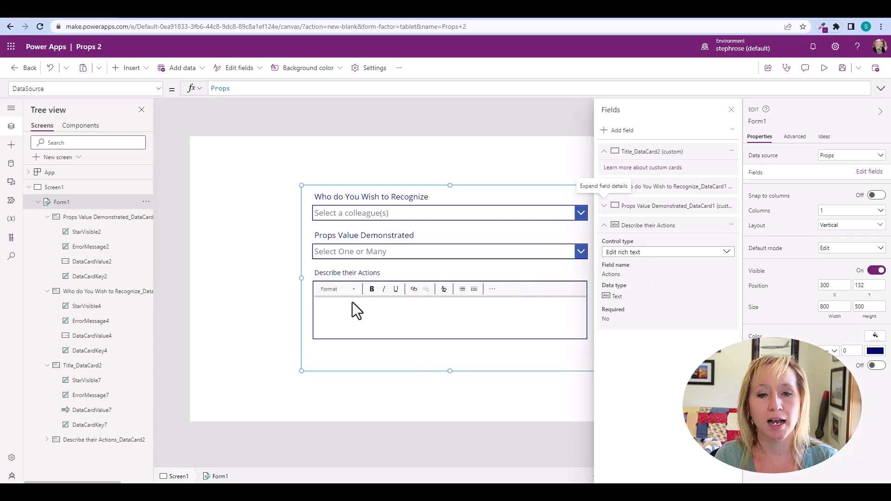
left_click(630, 254)
left_click(673, 352)
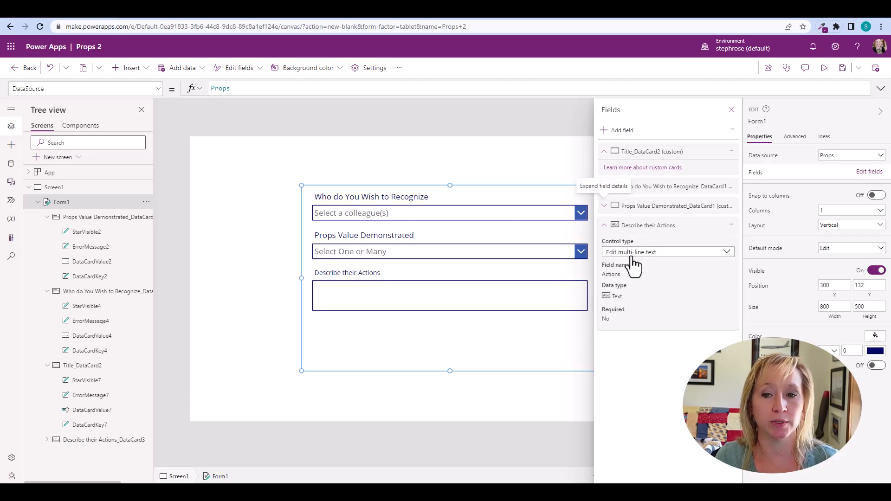
left_click(731, 110)
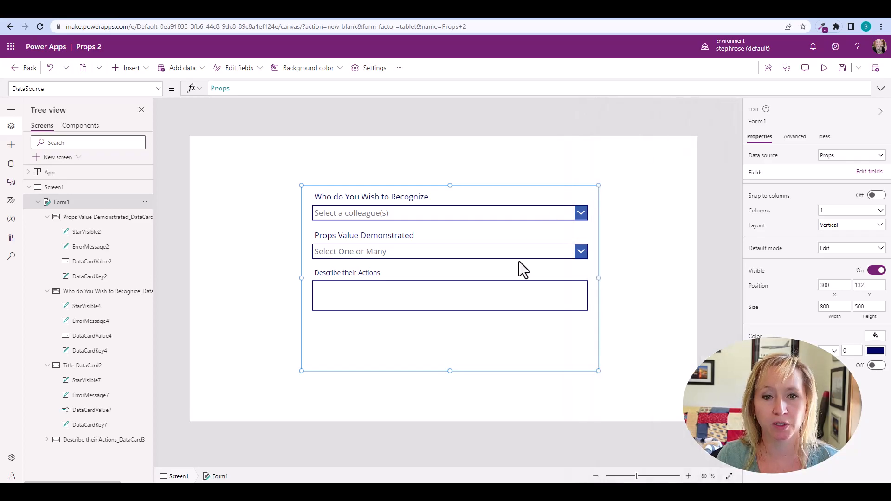
Set the font size of the Describe their Actions card's star, text input and label together to 16.
left_click(513, 281)
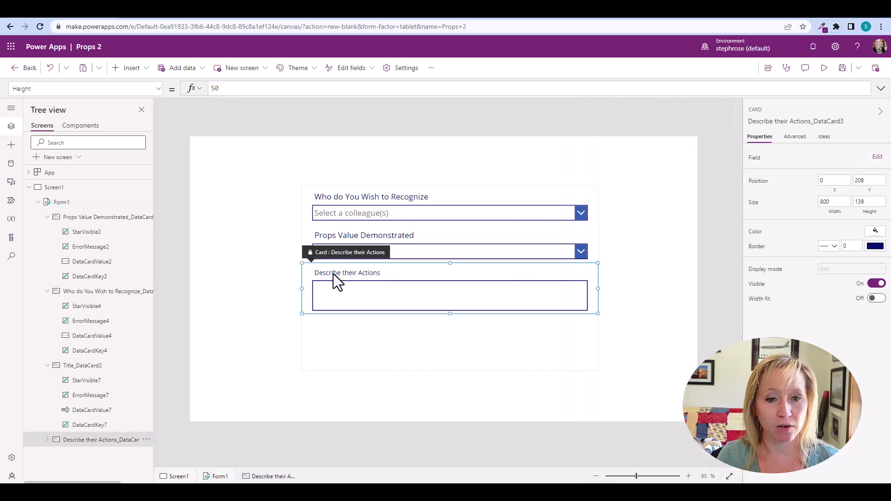
left_click(794, 139)
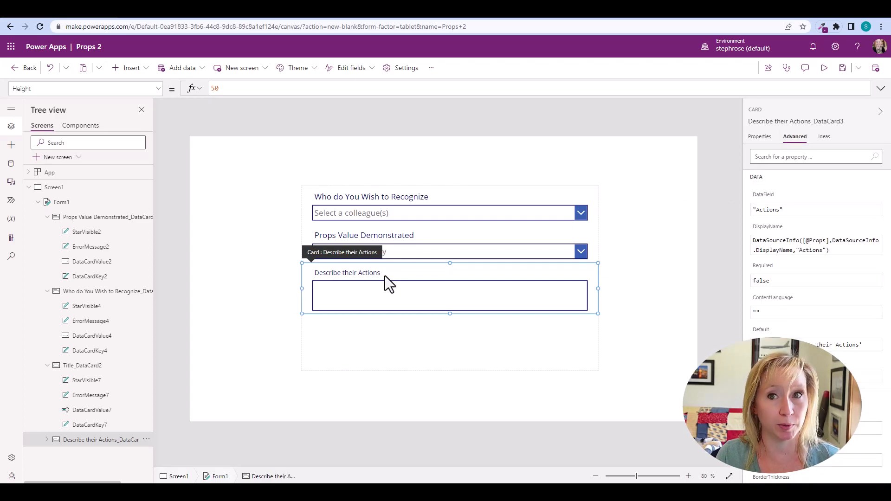
left_click(372, 273)
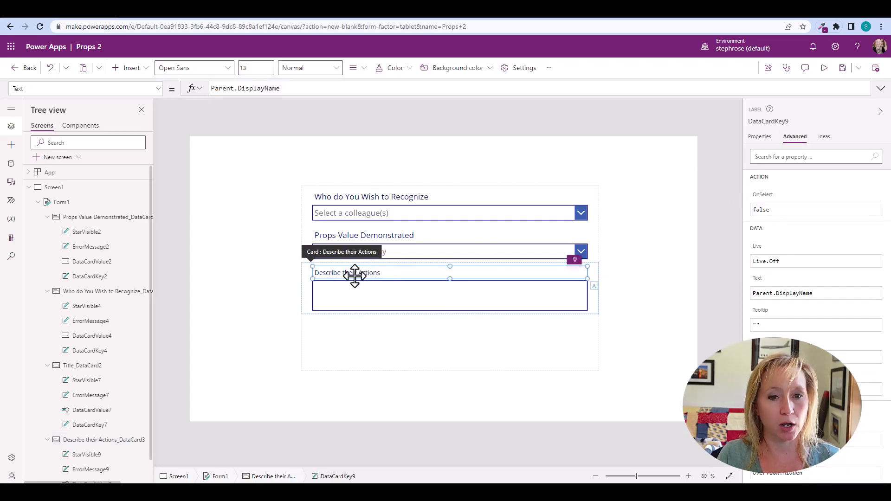
scroll(90, 418, "down", 1)
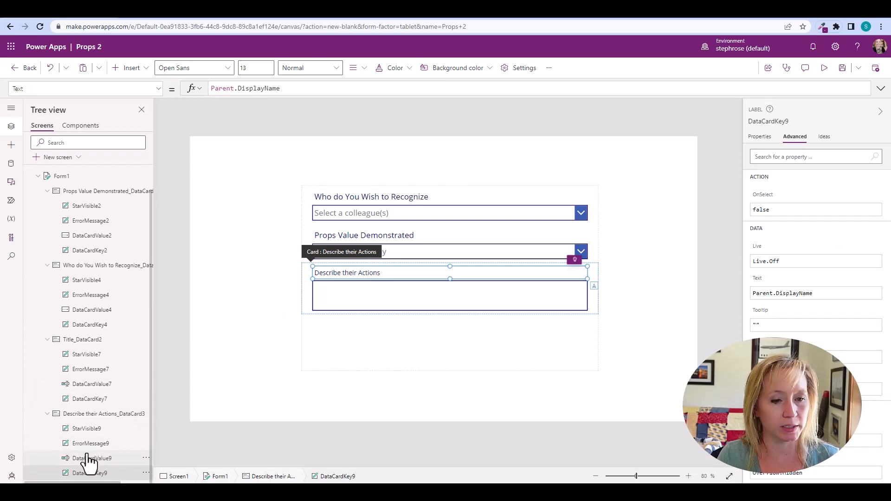
left_click(86, 457, "ctrl")
left_click(85, 431, "ctrl")
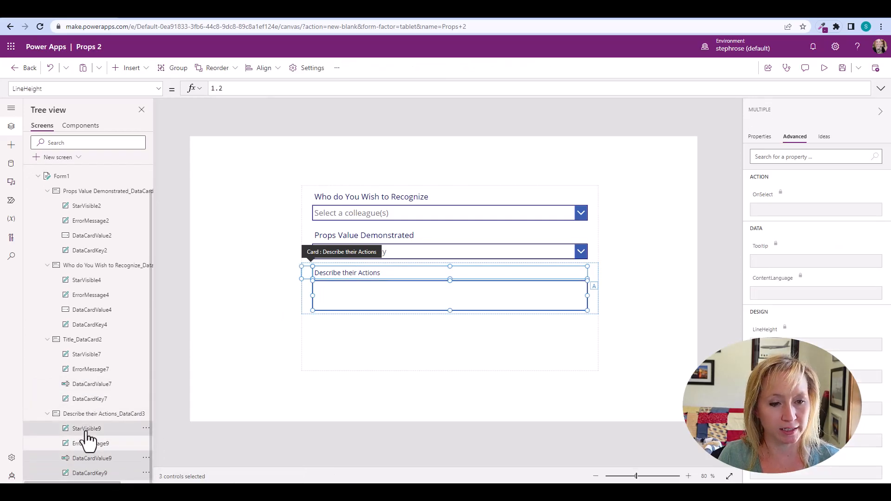
left_click(759, 136)
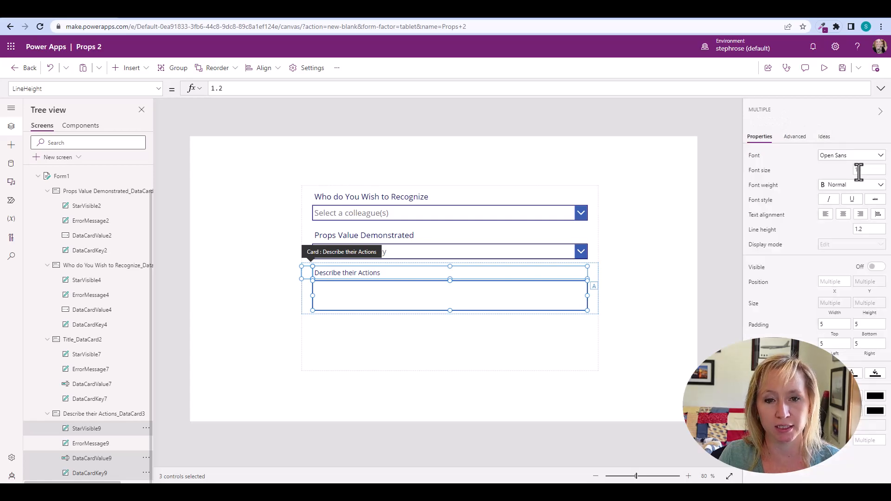
left_click(867, 171)
type("16")
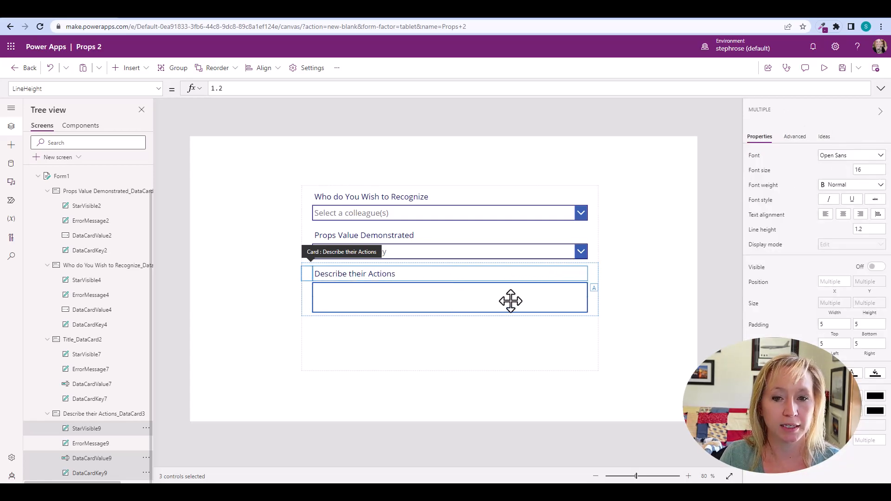
Set the height of the Describe their Actions text input to 135.
left_click(553, 300)
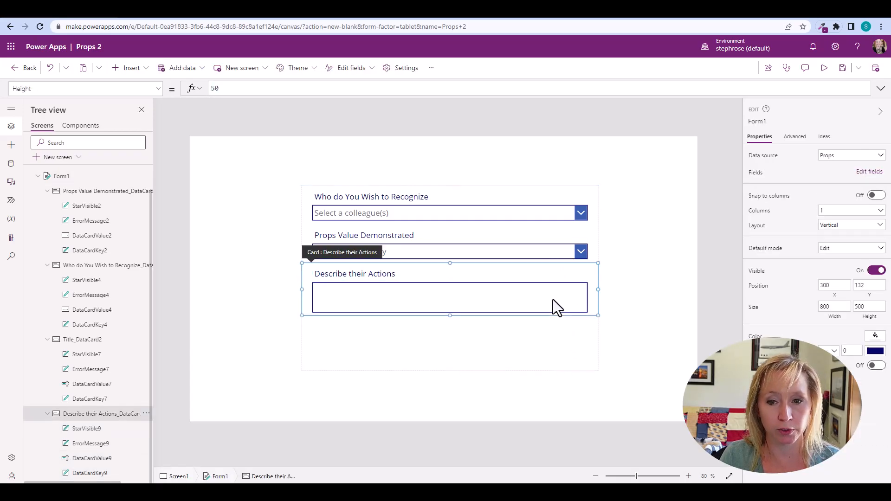
left_click(553, 299)
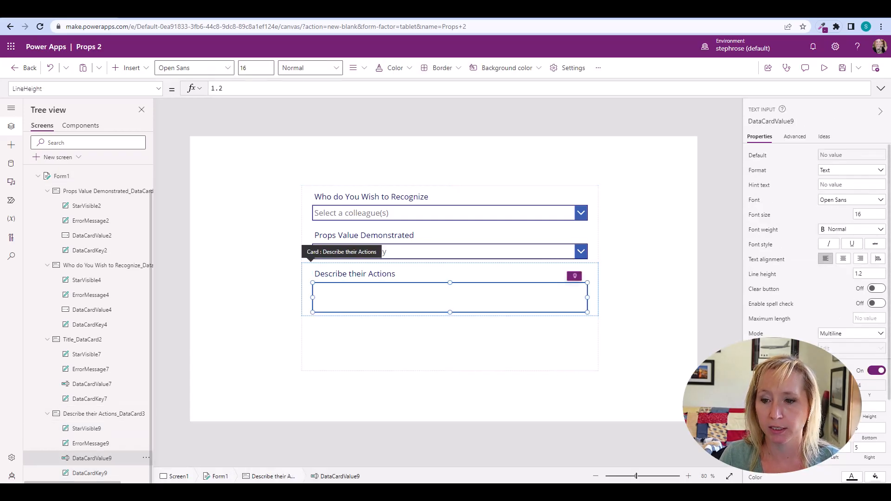
left_click(864, 410)
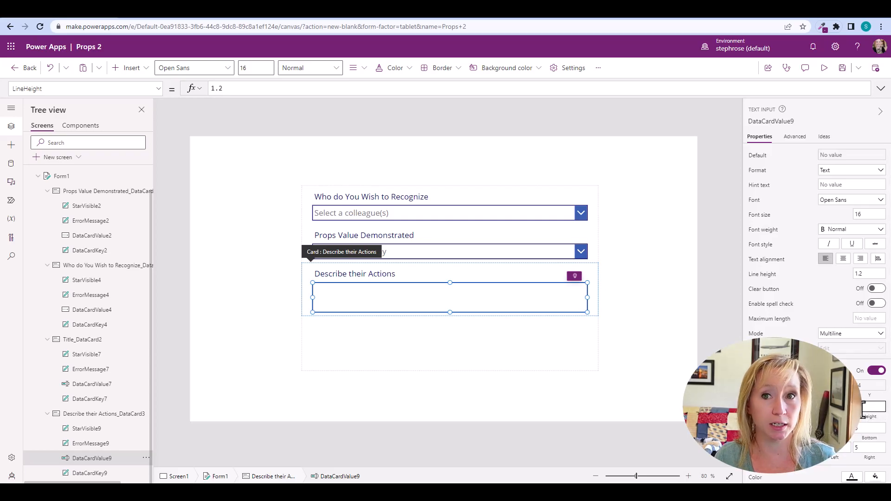
key("Return")
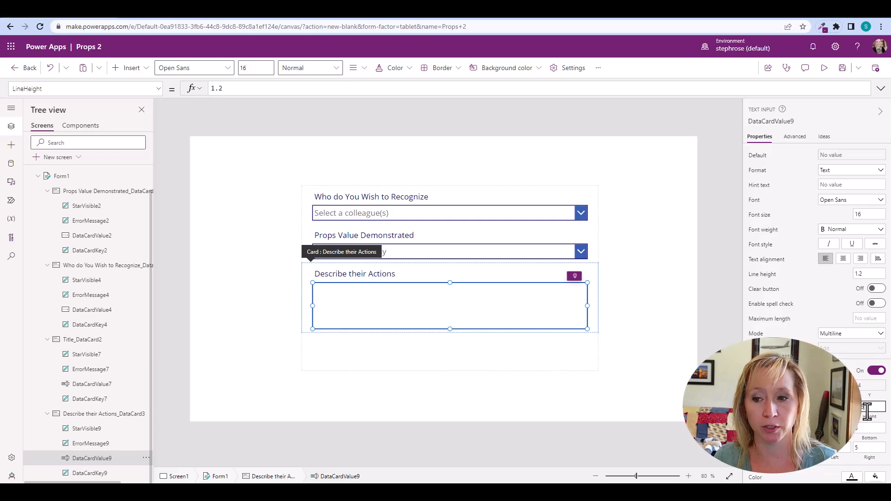
left_click(872, 421)
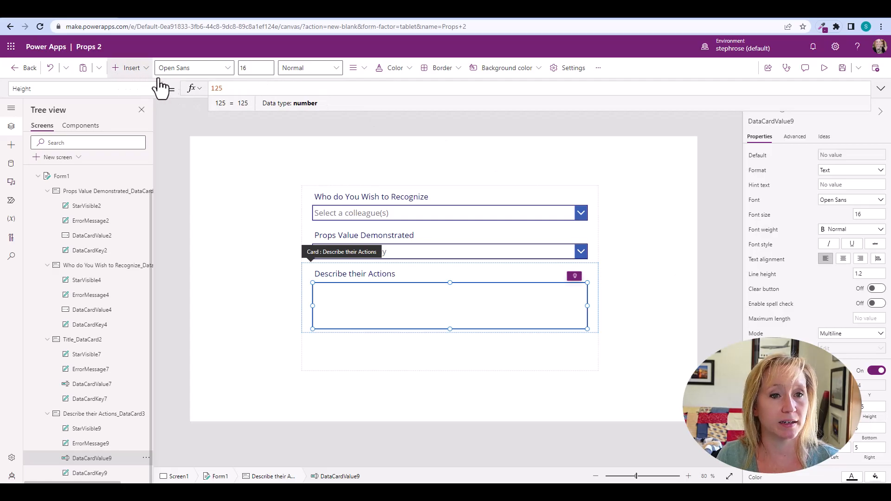
double_click(235, 88)
type("155")
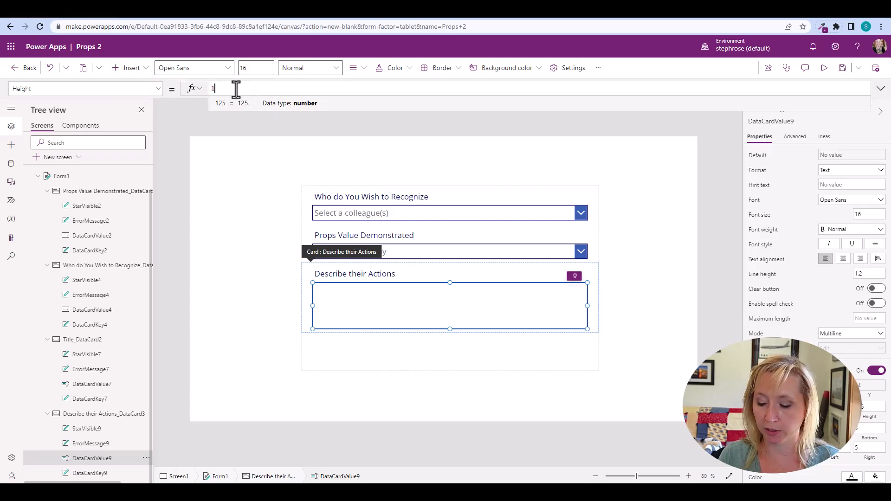
key("Return")
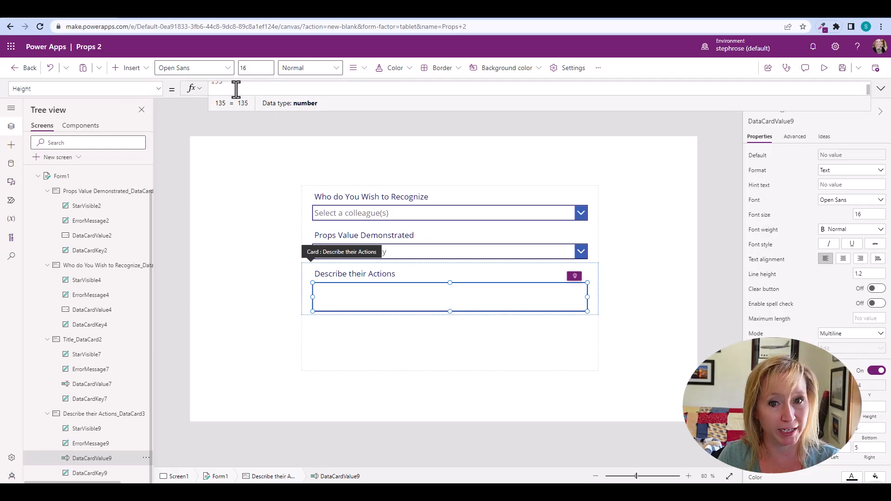
key("BackSpace")
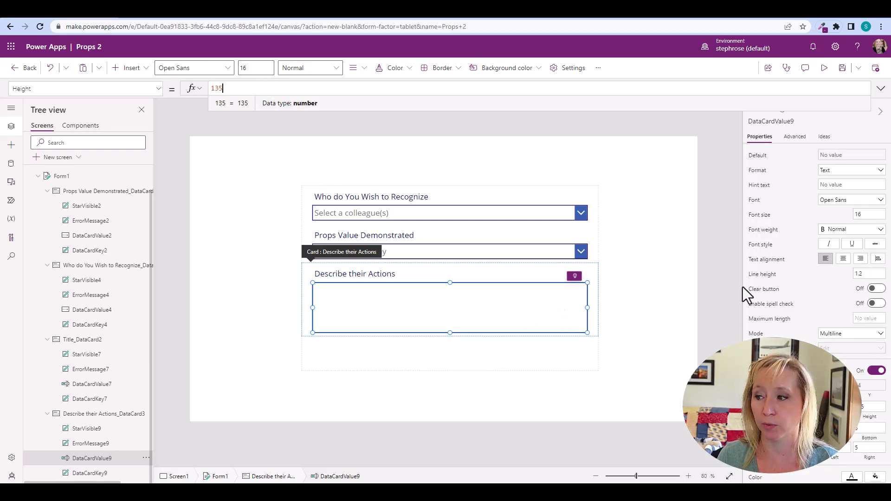
left_click(467, 353)
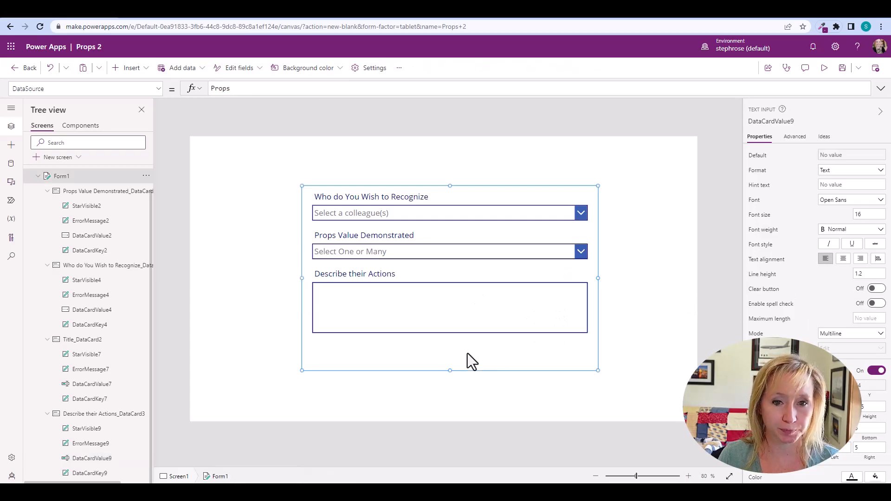
Set the Describe their Actions text input's hint text to "Describe the specific actions taken by your colleague(s) being recognized.".
left_click(442, 311)
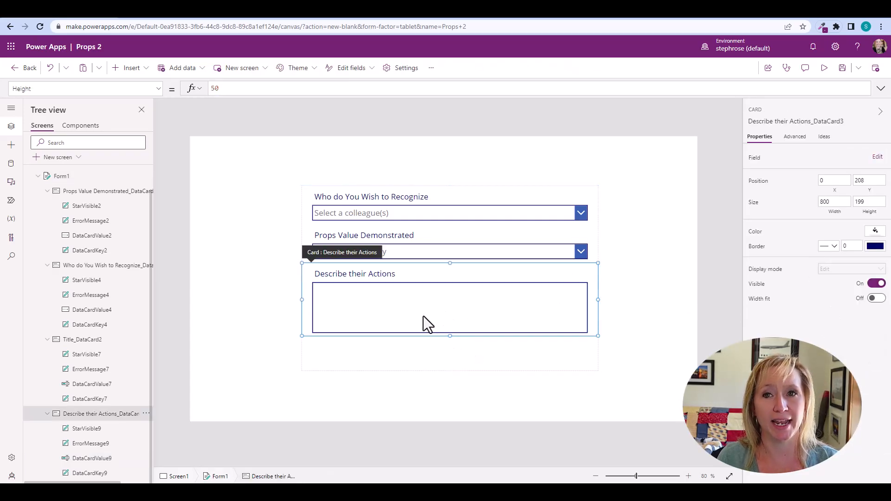
left_click(423, 317)
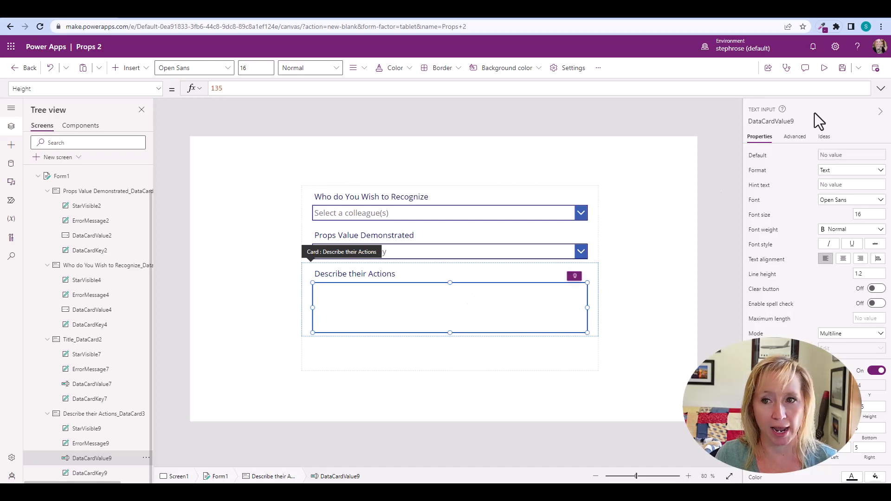
left_click(794, 139)
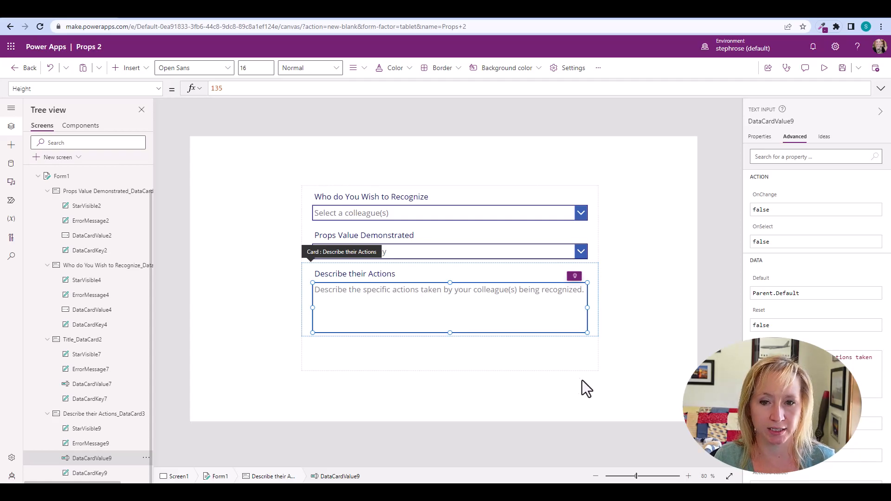
left_click(537, 366)
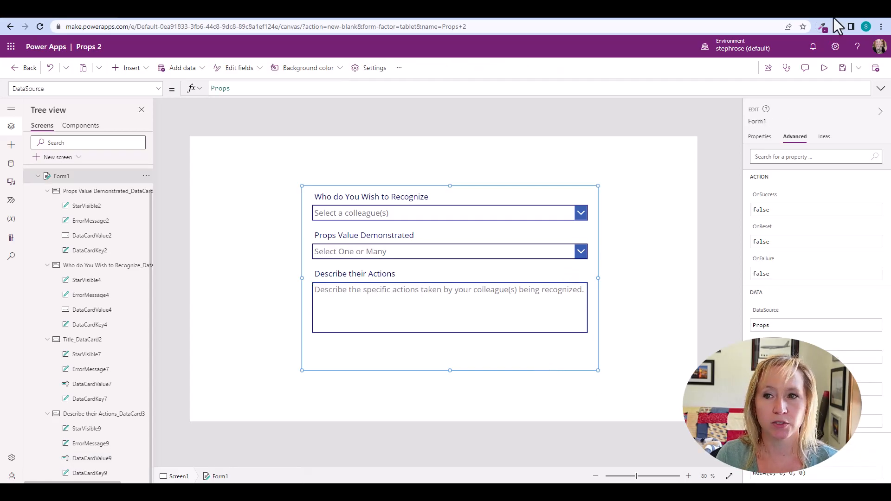
Preview the app, then return to editing and dismiss the canvas testing tip.
left_click(826, 68)
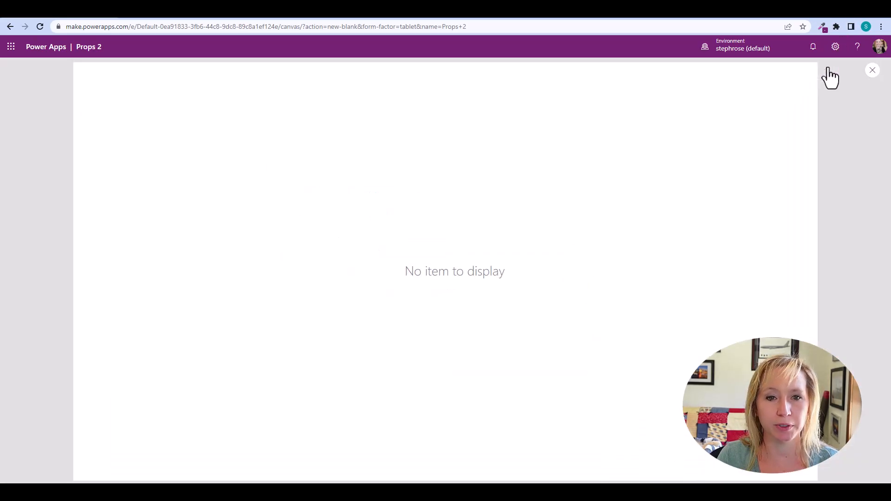
left_click(873, 71)
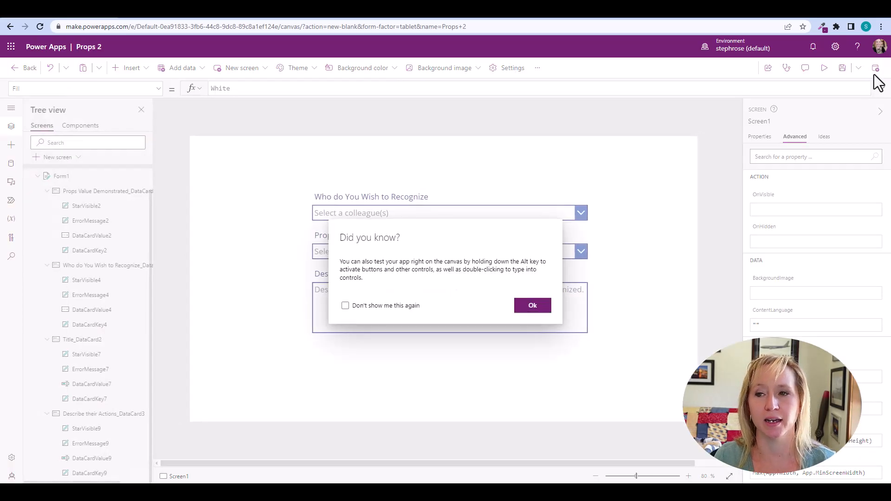
left_click(529, 312)
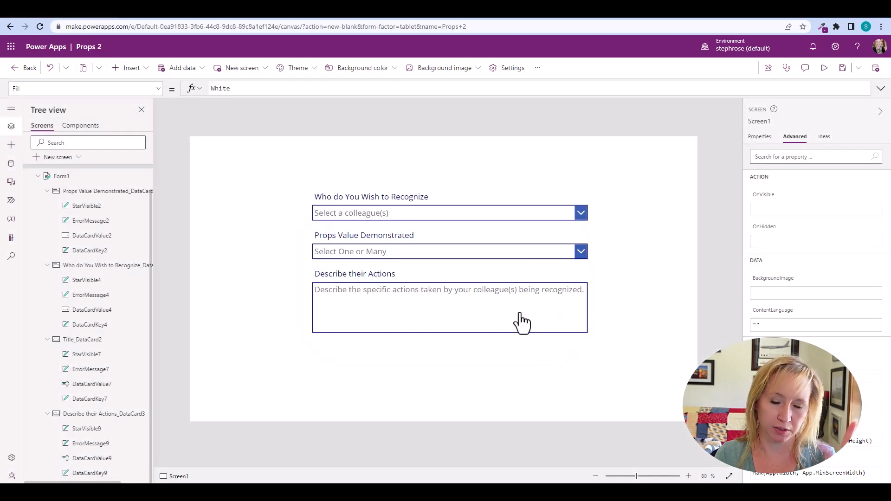
Change the Props form's default mode to New.
left_click(510, 342)
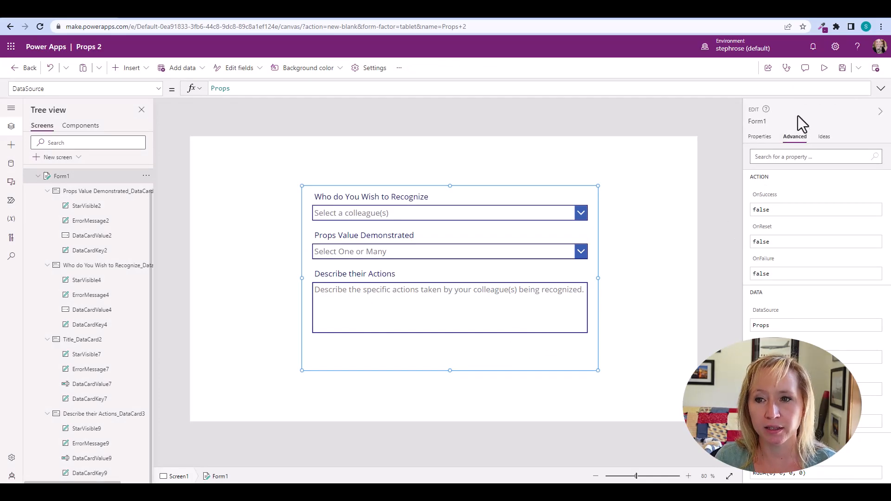
left_click(761, 137)
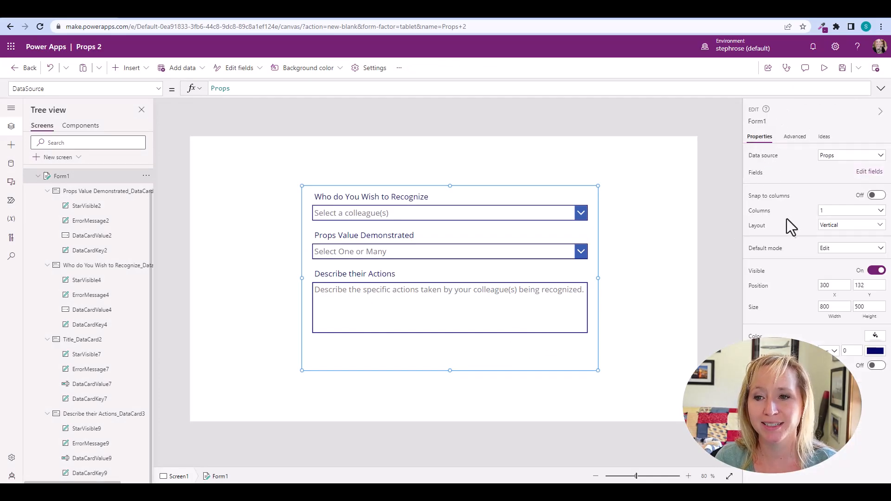
left_click(822, 252)
left_click(832, 274)
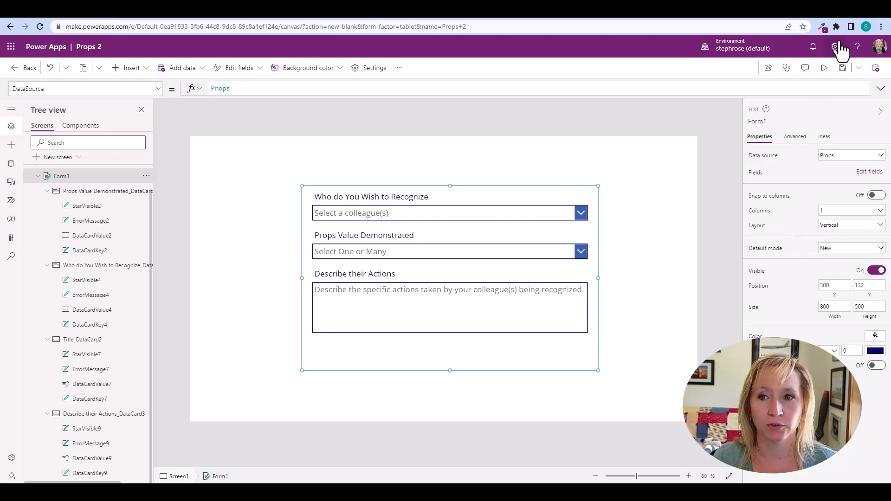
Preview the form, try out its colleague and Props Value Demonstrated combo boxes, and return to editing.
left_click(825, 73)
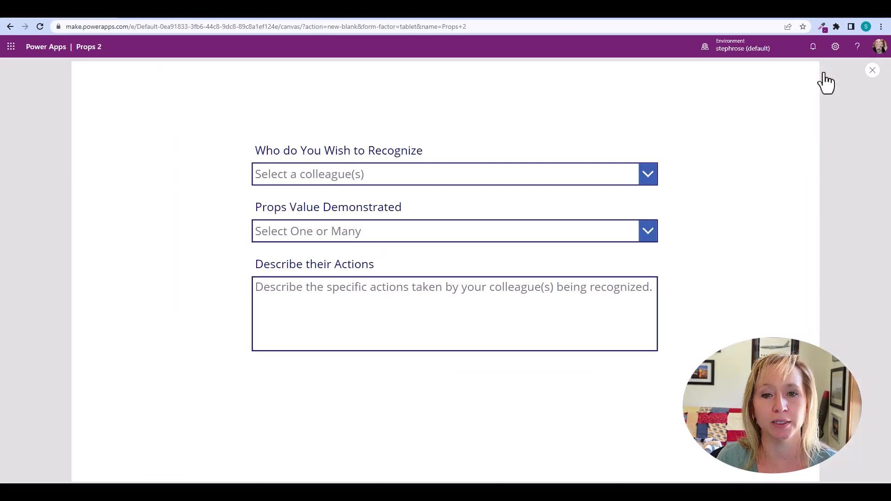
left_click(432, 175)
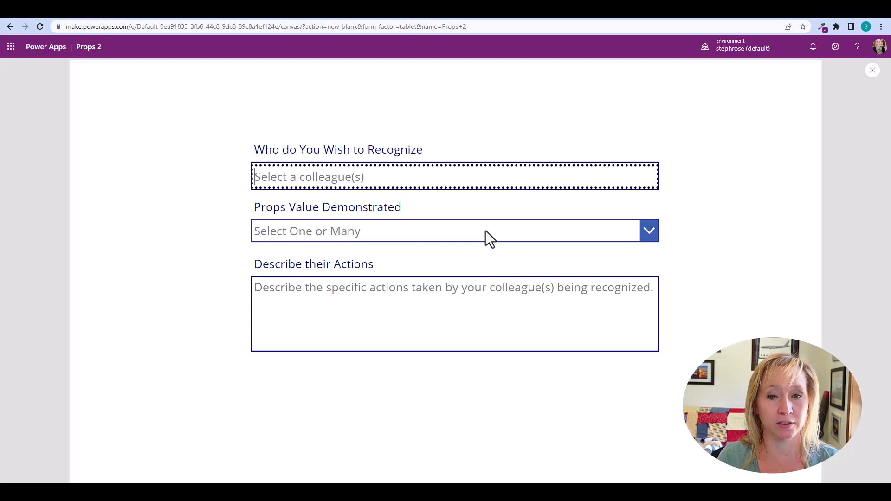
left_click(462, 232)
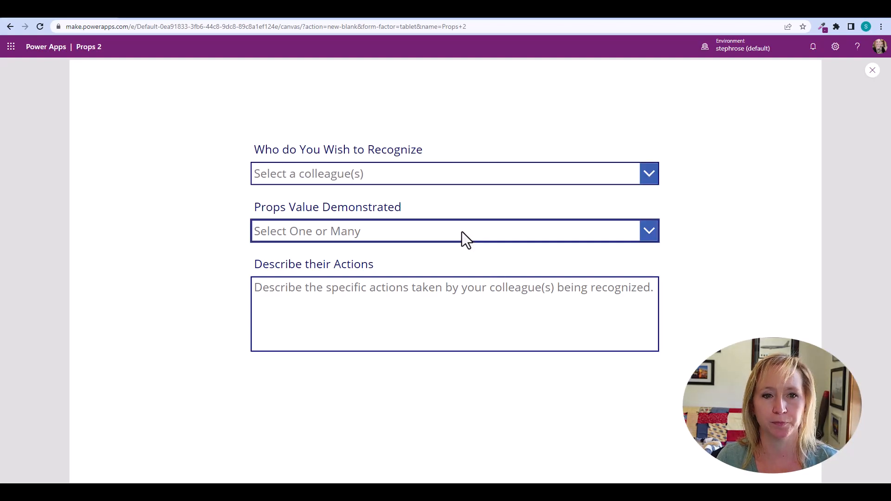
left_click(681, 212)
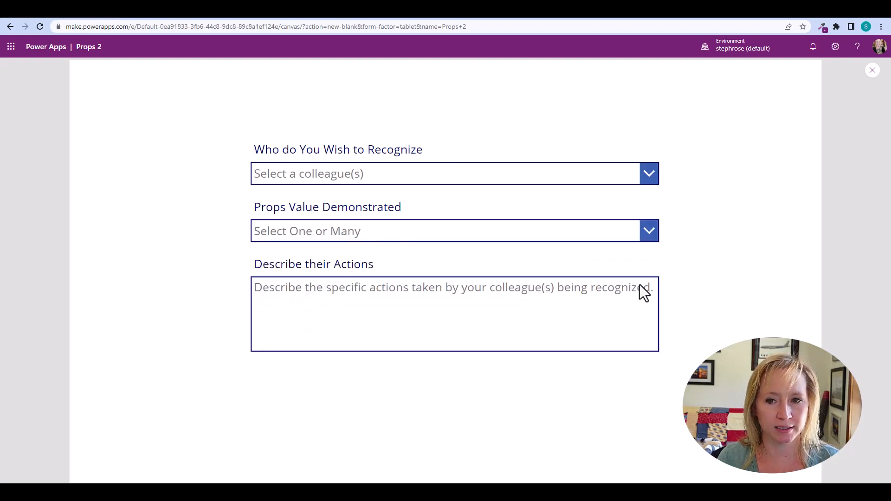
left_click(873, 70)
left_click(612, 216)
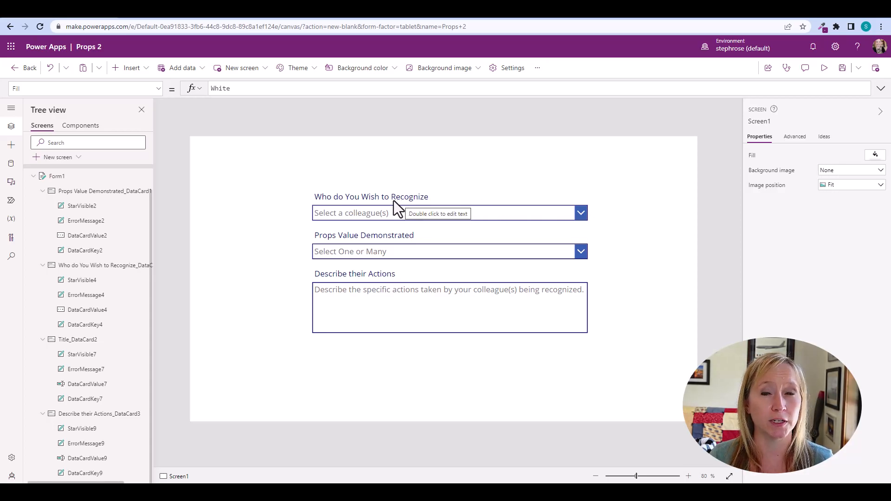
Make the Who do You Wish to Recognize, Props Value Demonstrated and Describe their Actions cards required by setting their shared Required property to true.
left_click(325, 195)
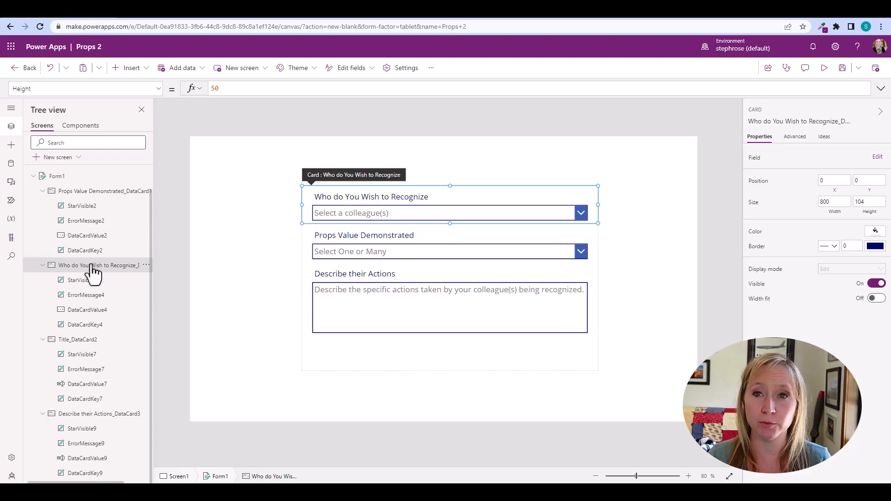
left_click(94, 195)
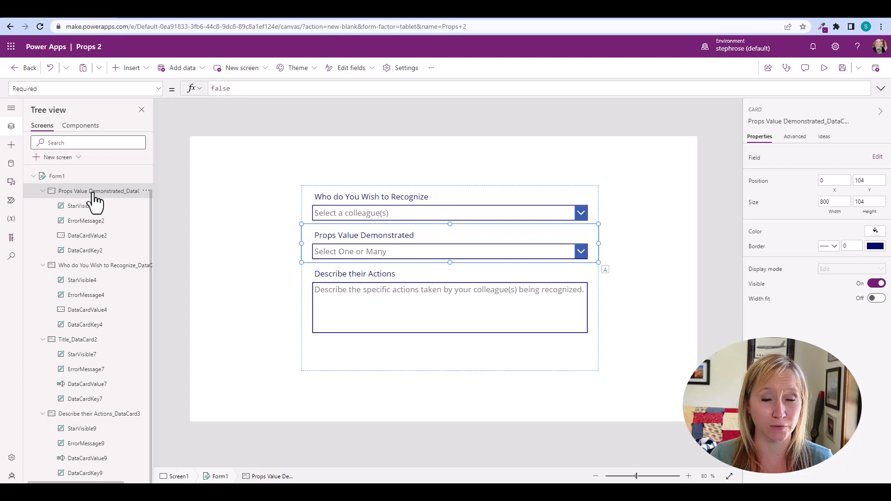
left_click(105, 267, "ctrl")
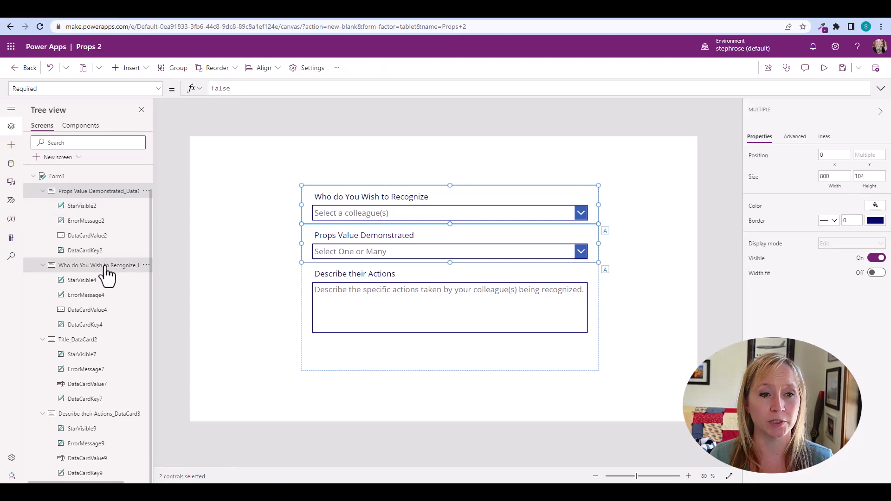
left_click(98, 422, "shift")
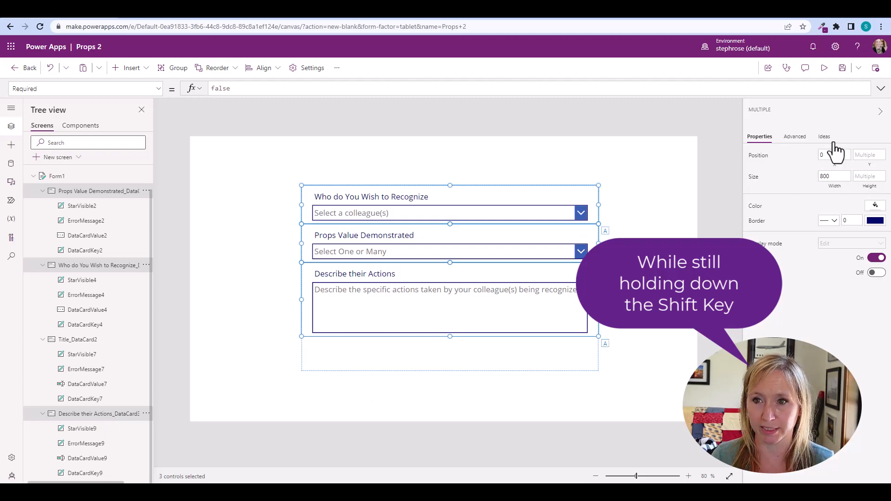
left_click(795, 139)
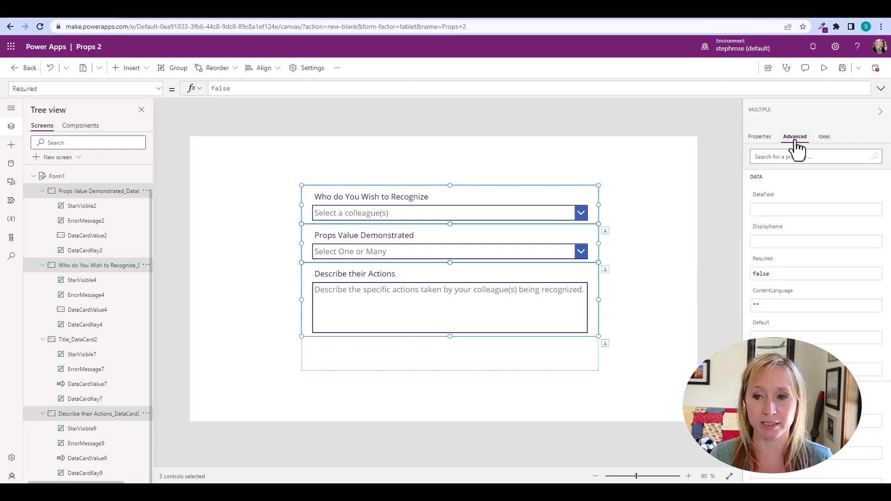
double_click(764, 274)
type("true")
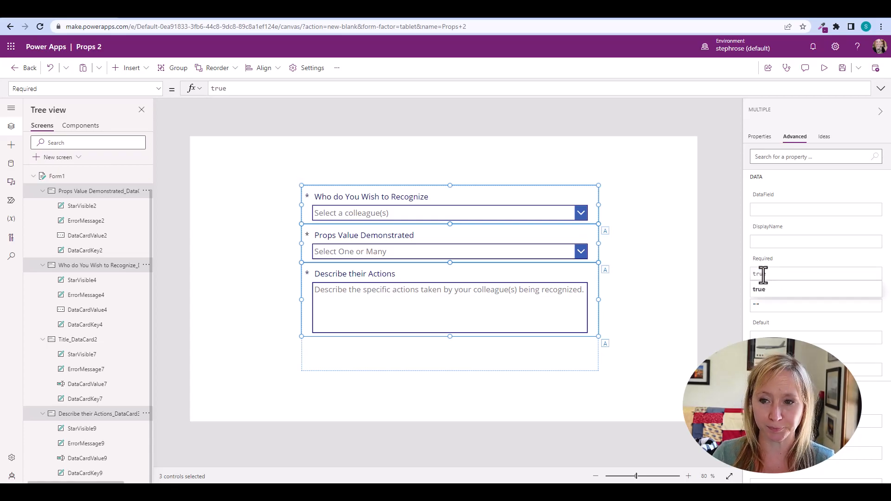
left_click(653, 306)
Add a custom card to the Props form's fields and close the field list.
left_click(520, 357)
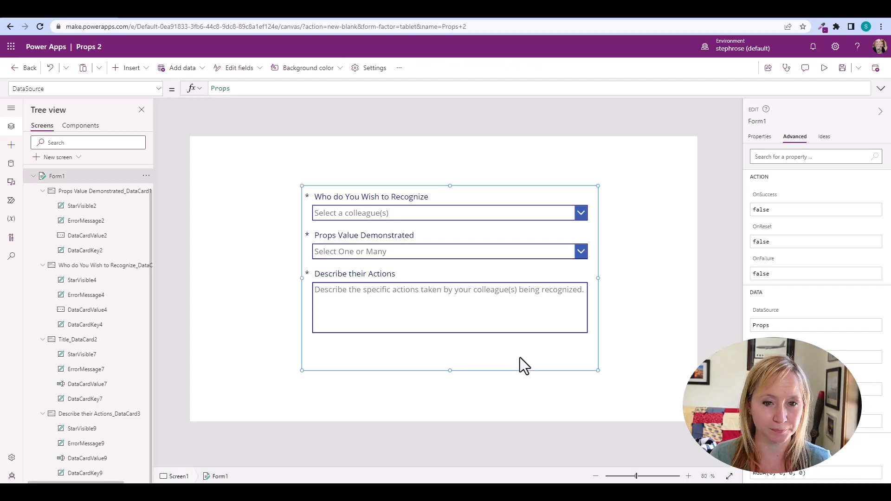
left_click(766, 139)
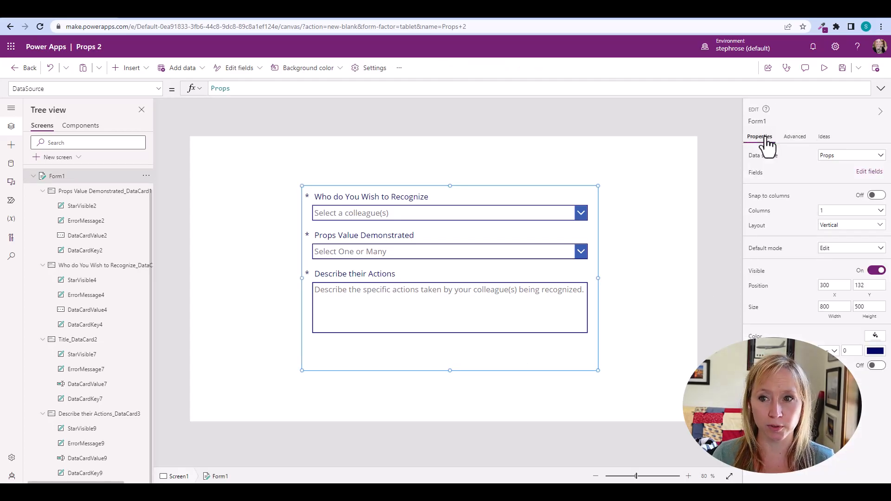
left_click(872, 174)
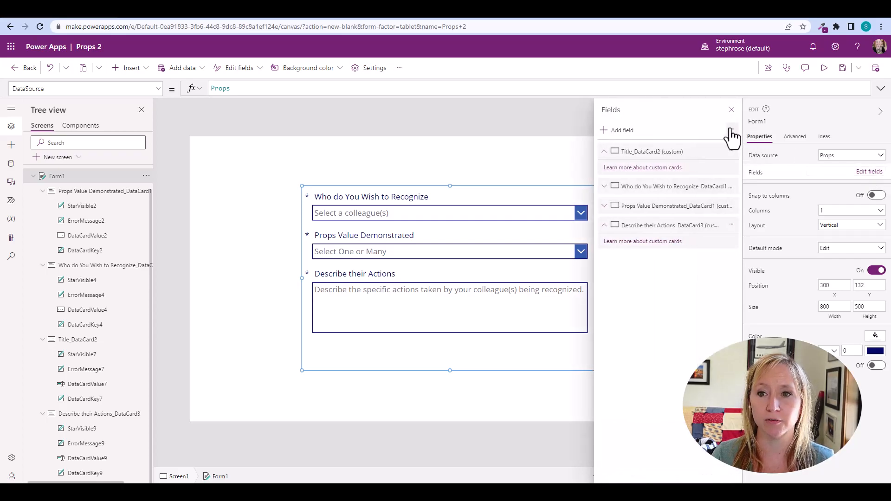
left_click(732, 132)
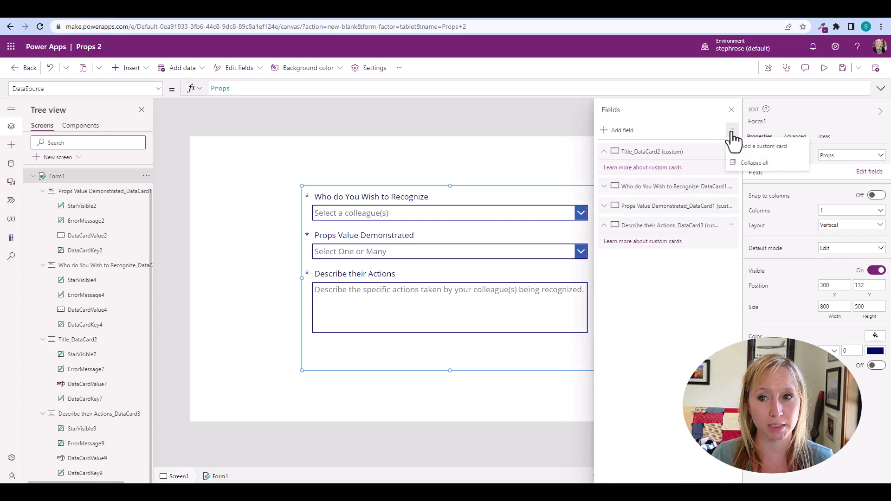
left_click(753, 149)
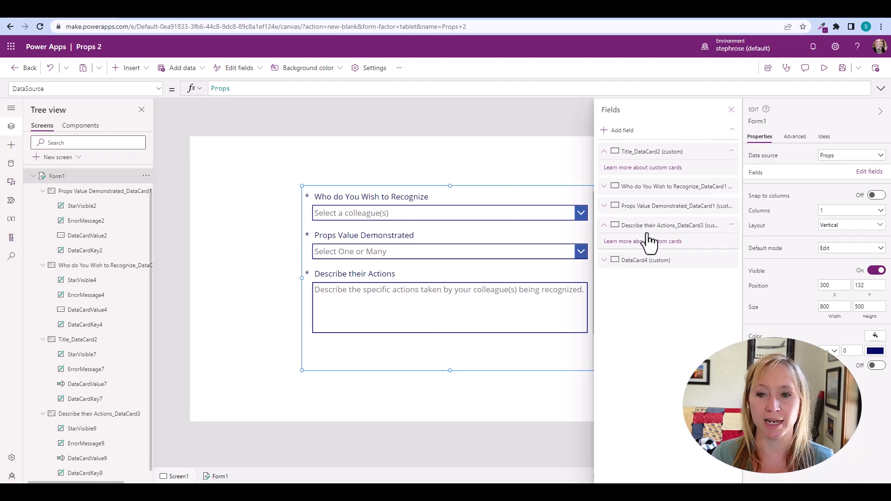
left_click(731, 110)
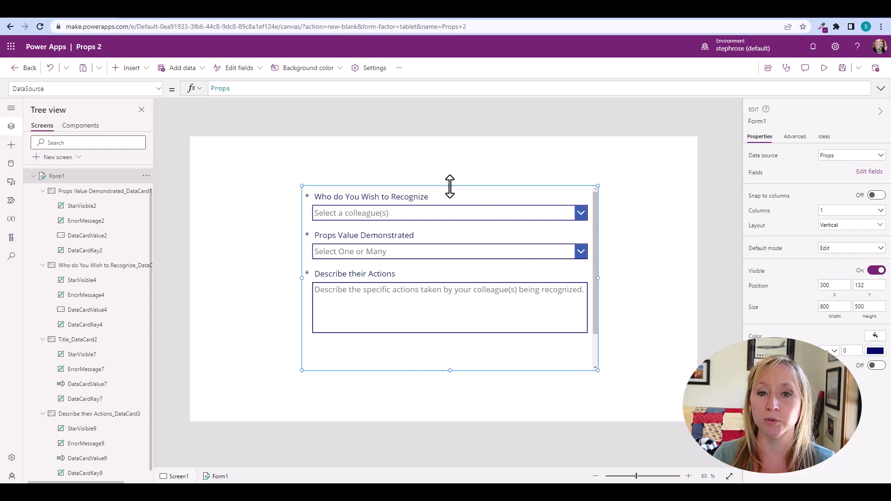
Extend the form upward to a height of about 592 and set the empty custom card's height to 100.
left_click_drag(449, 186, 451, 151)
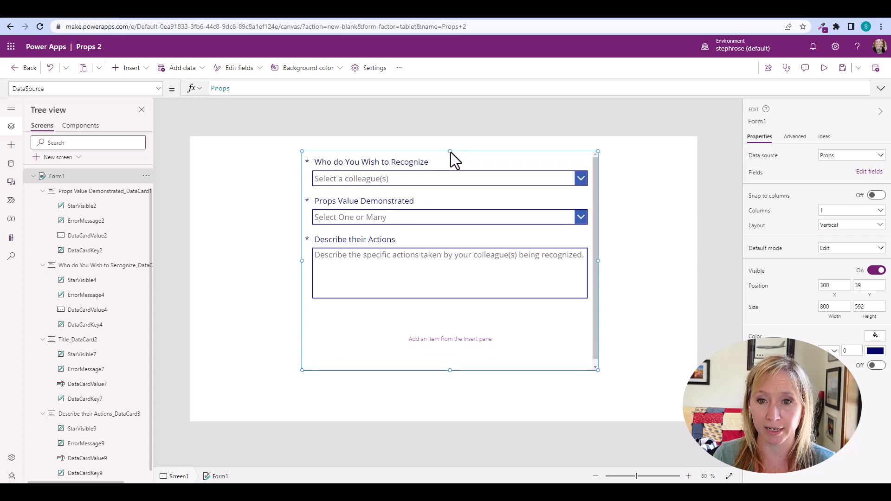
left_click(509, 333)
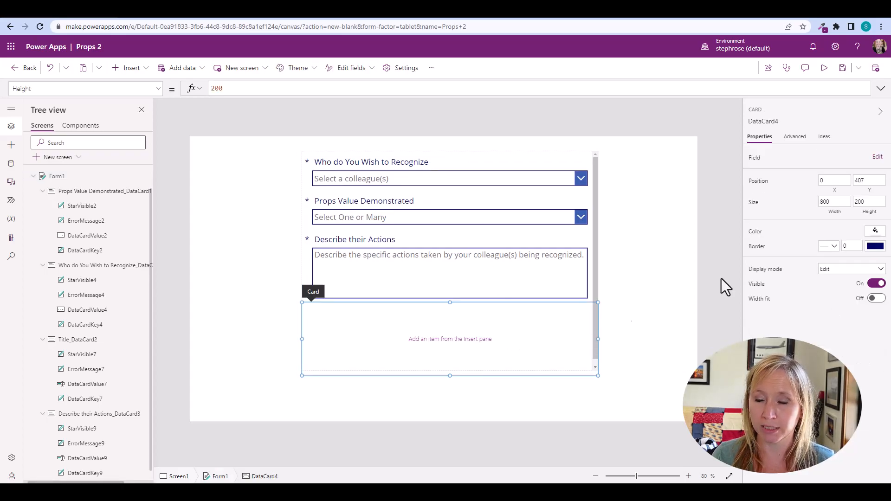
left_click(869, 203)
type("100")
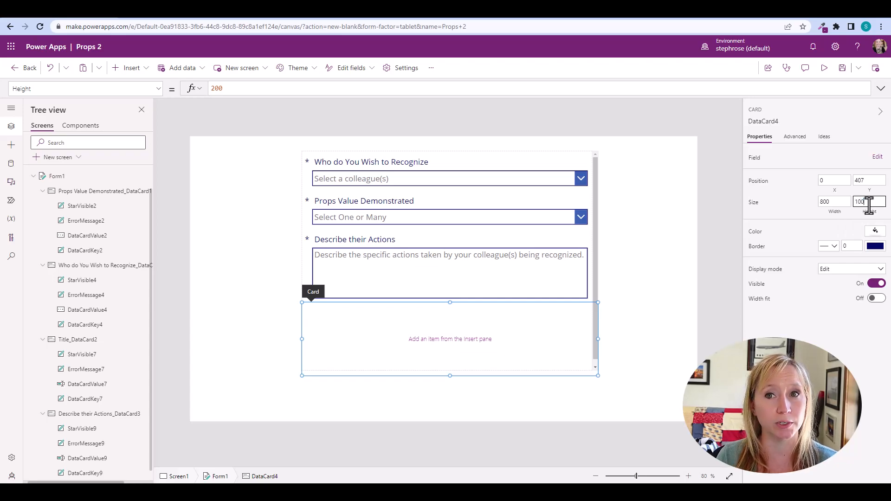
Insert a button centered in the custom card, at about X 316 and Y 32, and set its text to Submit.
left_click(123, 70)
left_click(137, 217)
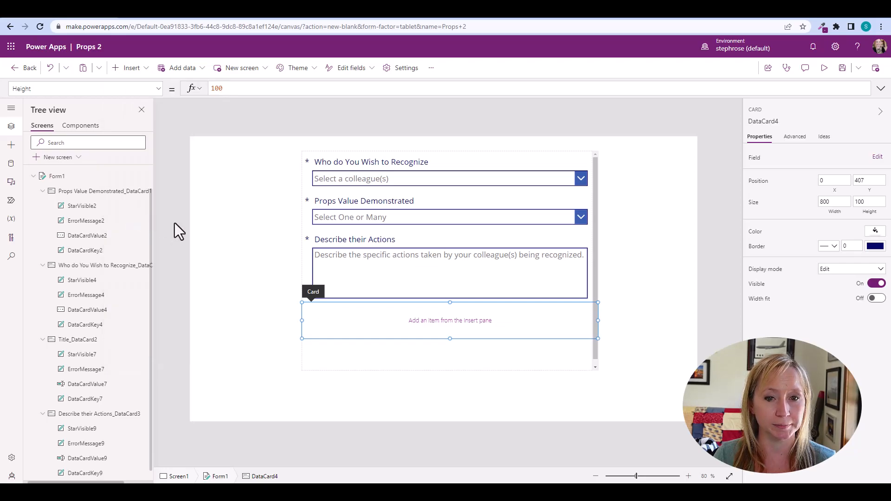
left_click_drag(342, 322, 441, 321)
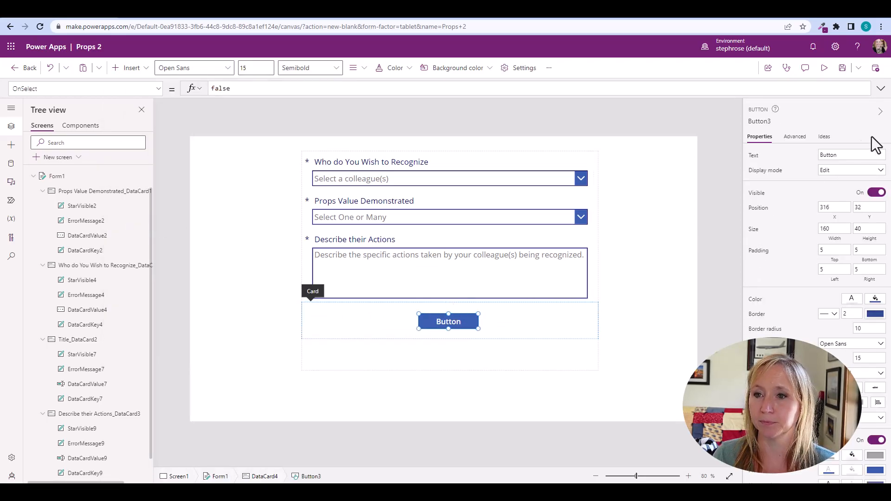
double_click(826, 155)
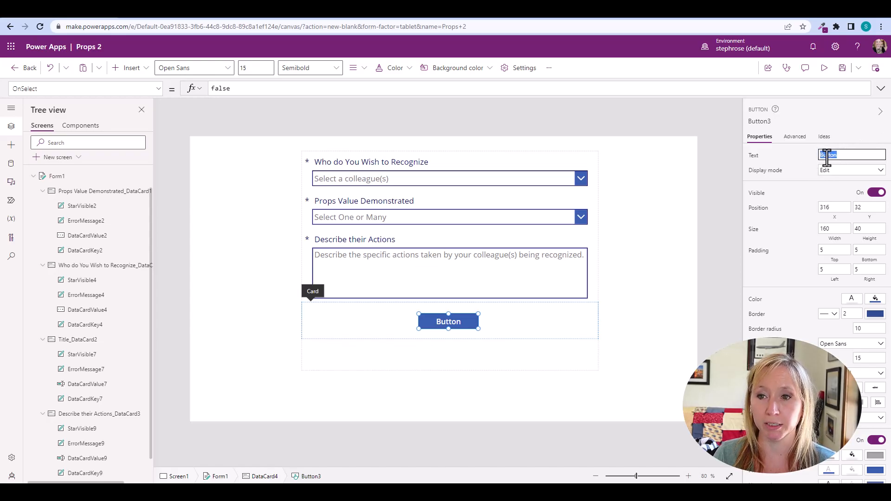
type("Submit")
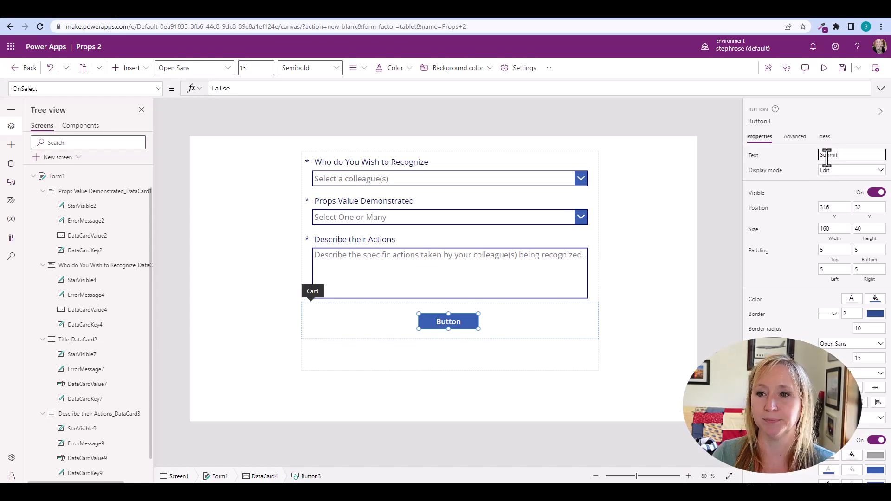
left_click(771, 123)
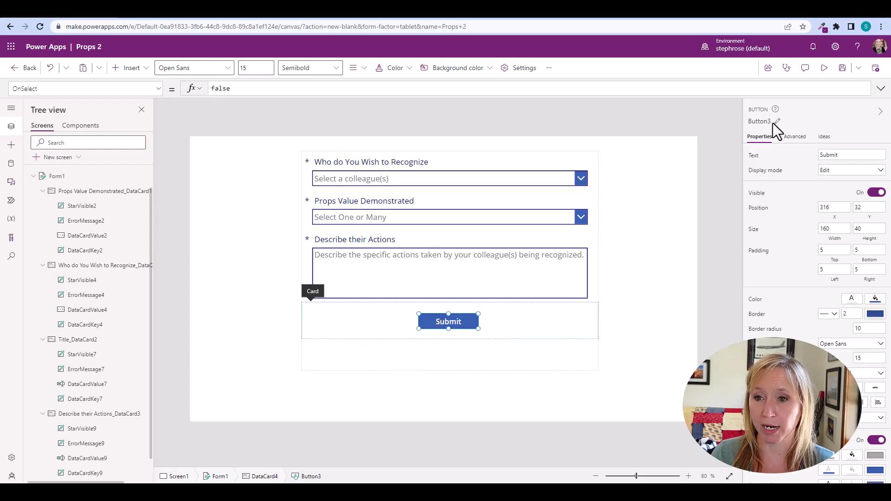
Rename the Submit button control as btnSubmit.
left_click(778, 122)
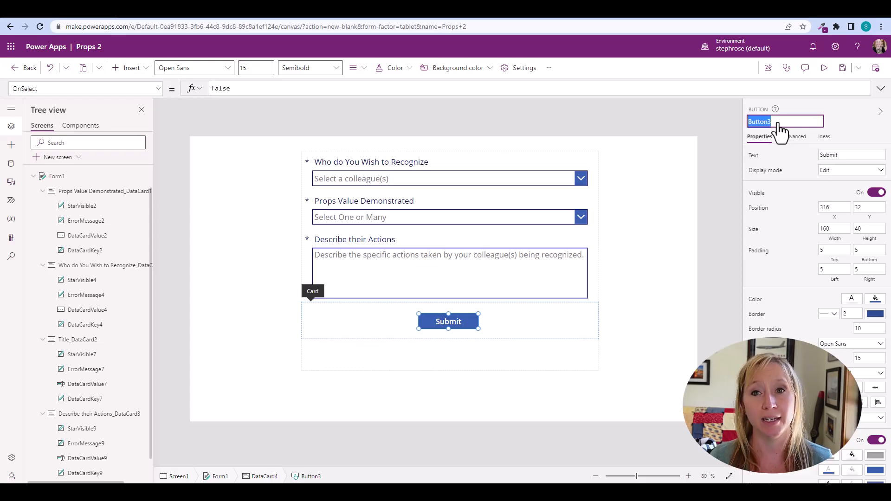
type("b")
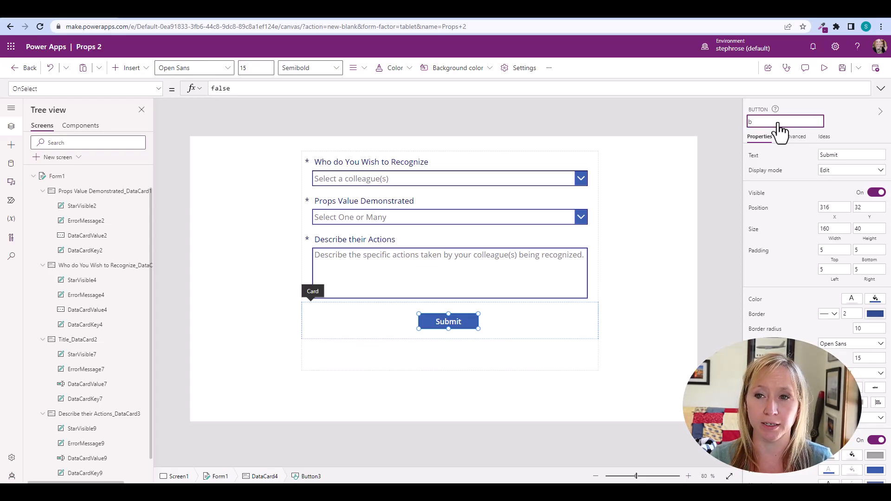
type("utn")
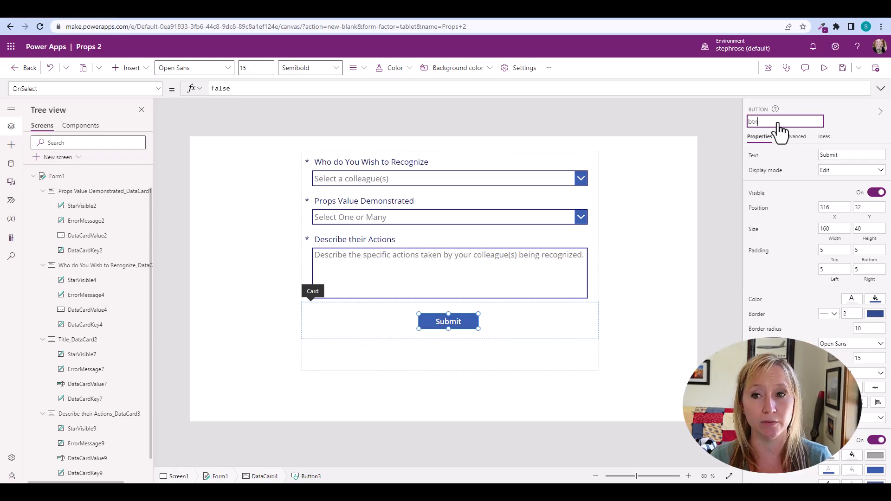
type("Submit")
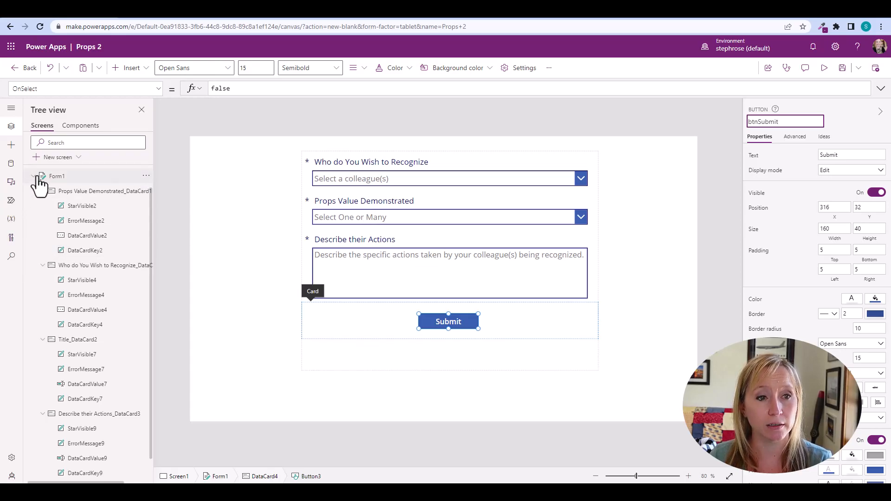
scroll(96, 351, "down", 2)
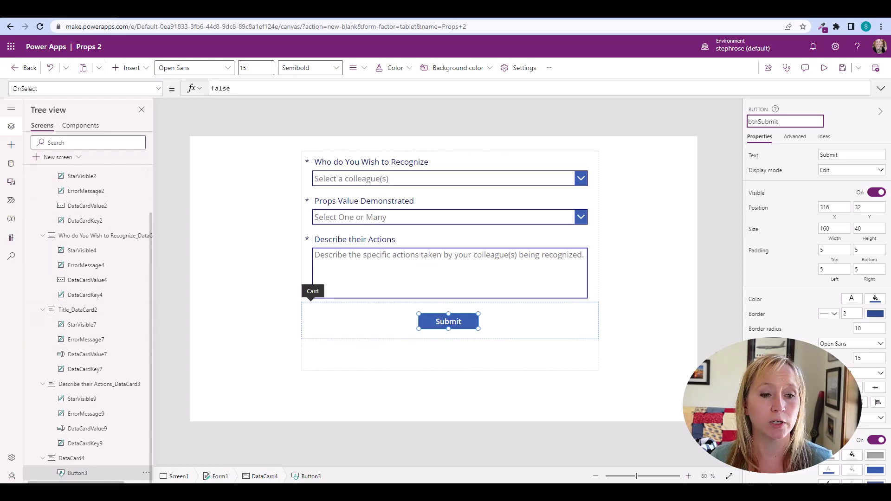
left_click(91, 475)
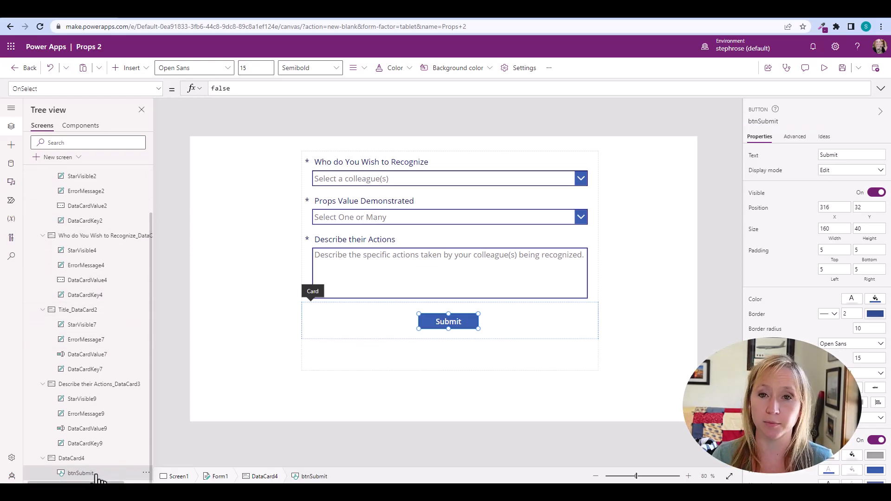
Set the Submit button's OnSelect formula to SubmitForm(Form1).
left_click(230, 430)
left_click(451, 324)
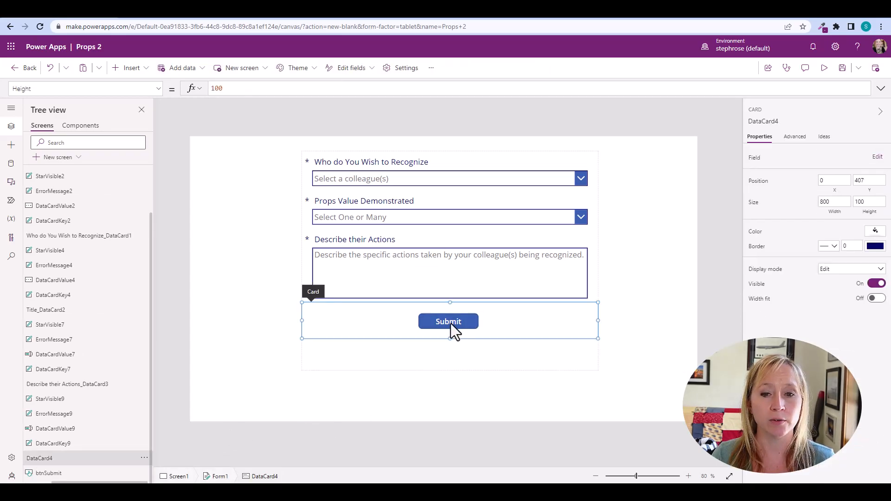
left_click(450, 324)
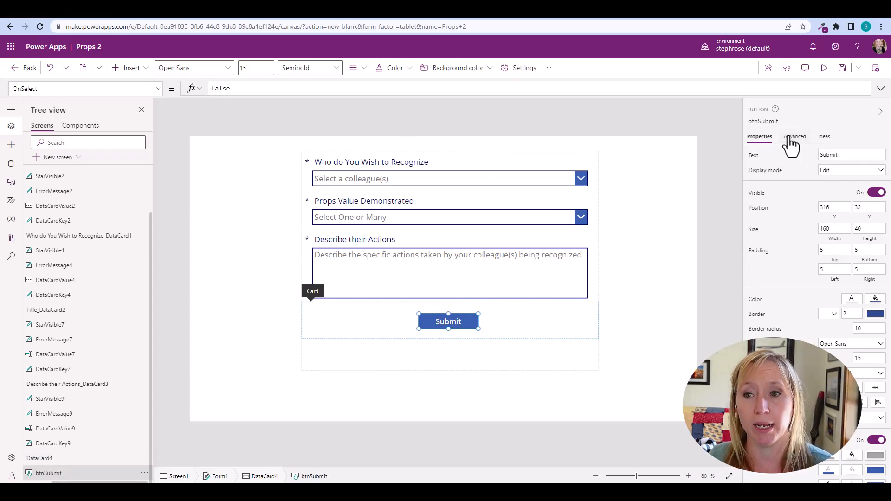
left_click(793, 137)
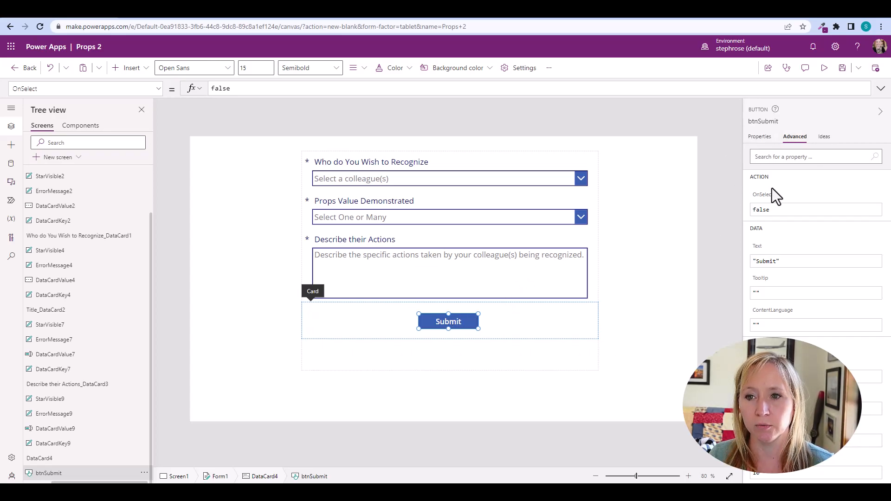
left_click(763, 208)
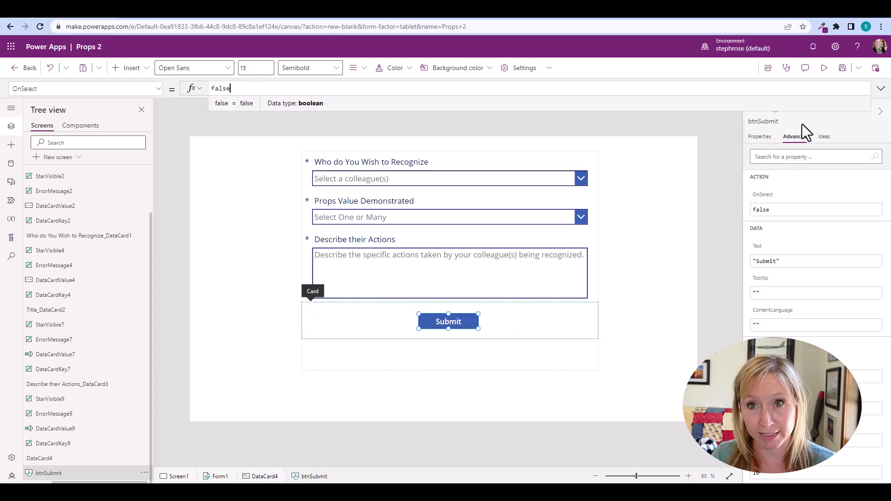
left_click(763, 197)
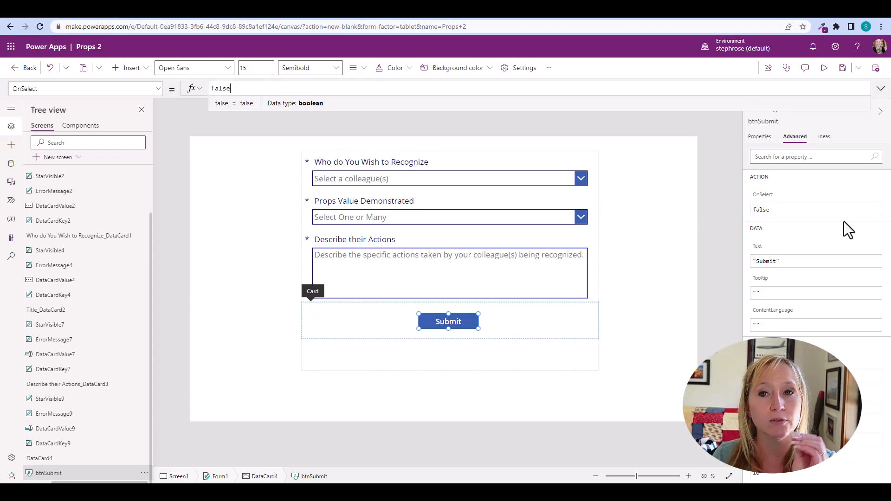
double_click(229, 88)
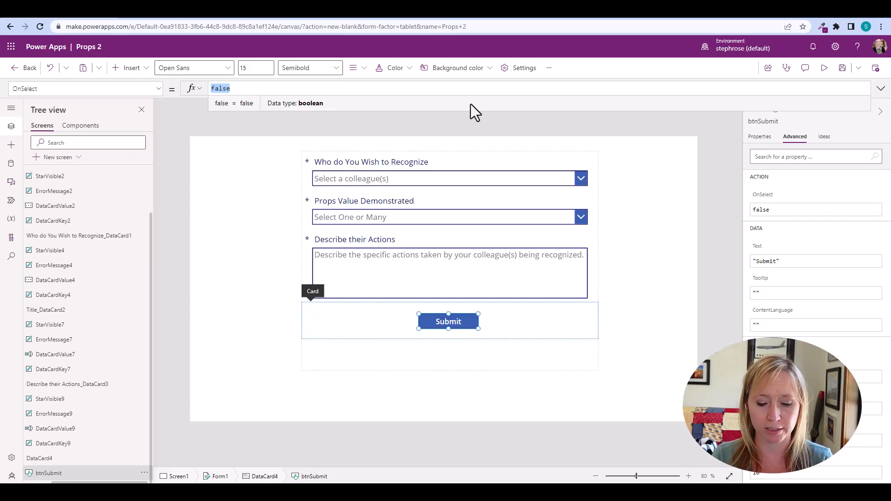
type("Sub")
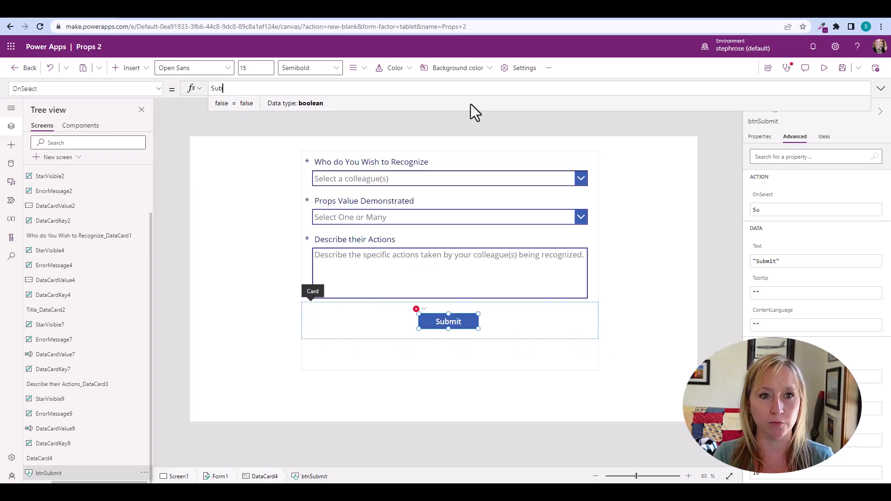
key("Tab")
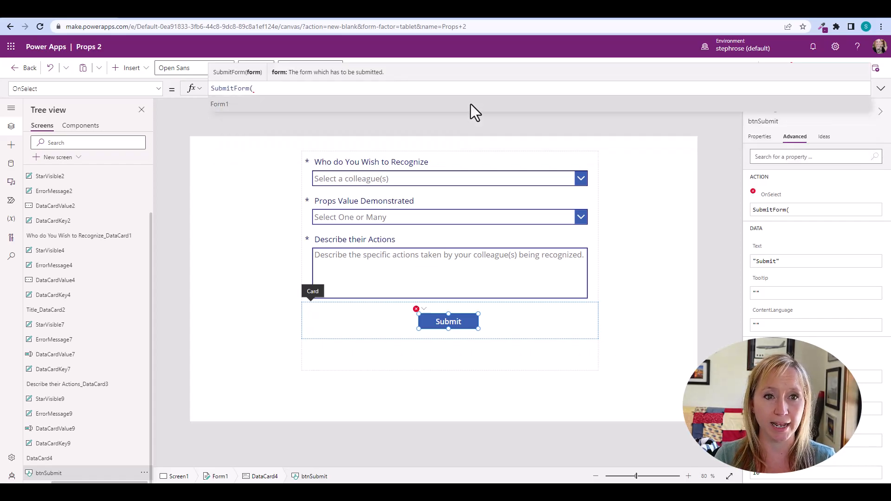
type("Form1)")
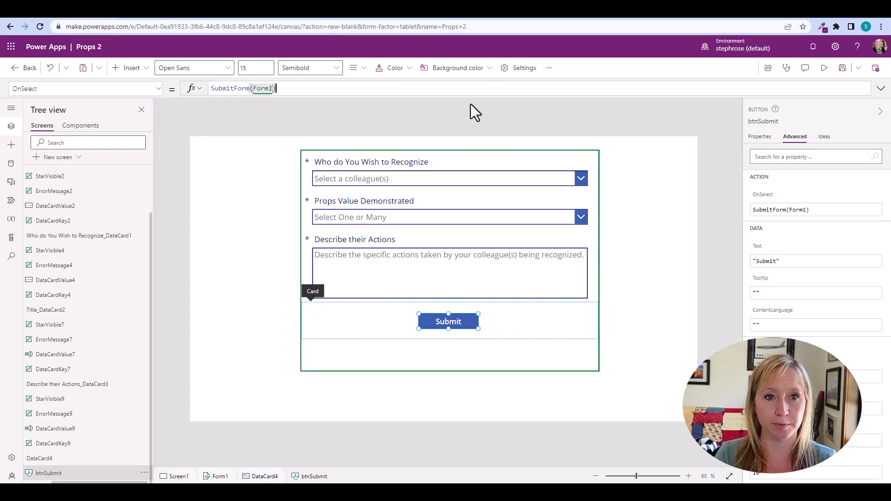
Switch to the finished Final Recognition app's preview window and maximize it for comparison.
left_click(564, 363)
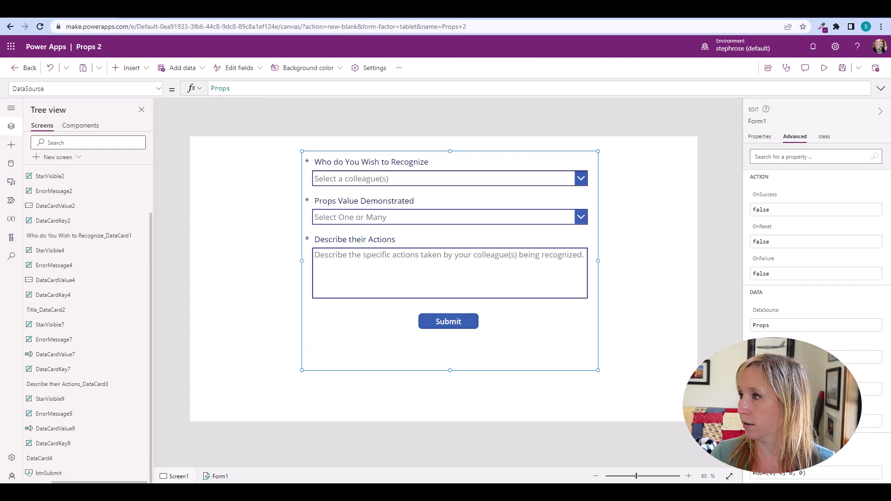
left_click_drag(890, 100, 548, 68)
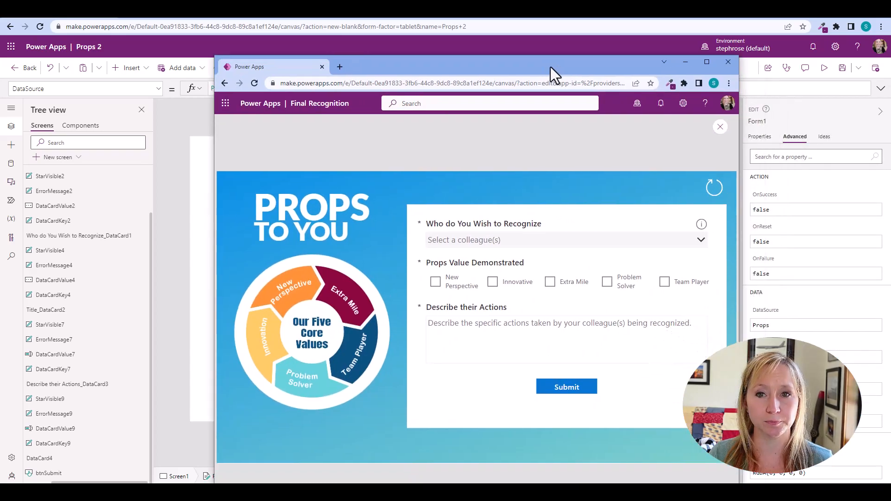
double_click(550, 67)
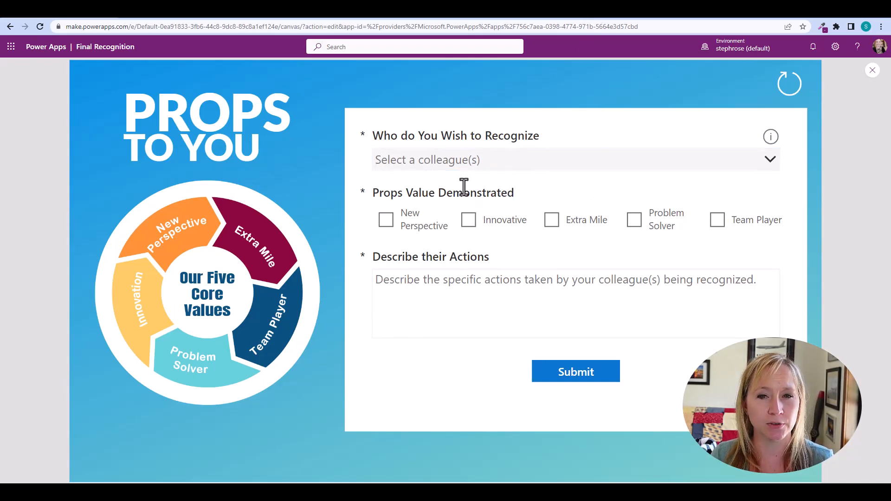
Submit a trial recognition in Final Recognition with a colleague chosen, New Perspective checked and Test Text as the description of their actions.
left_click(462, 160)
type("toni")
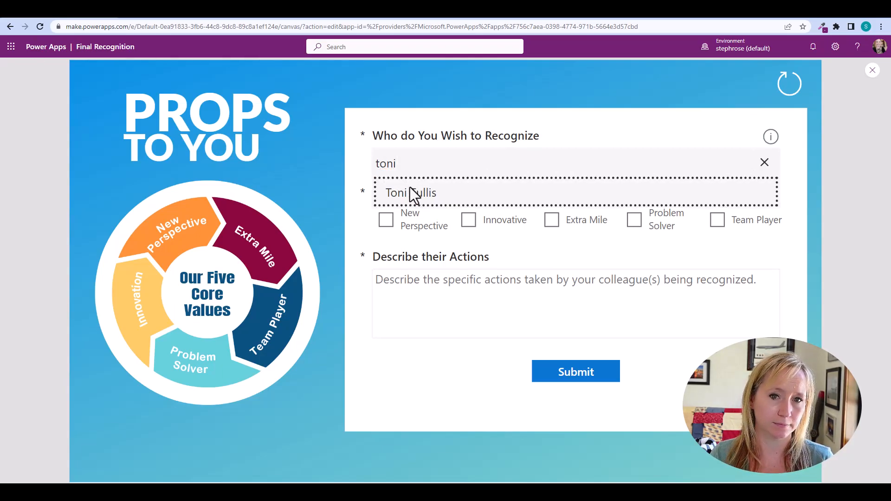
left_click(409, 192)
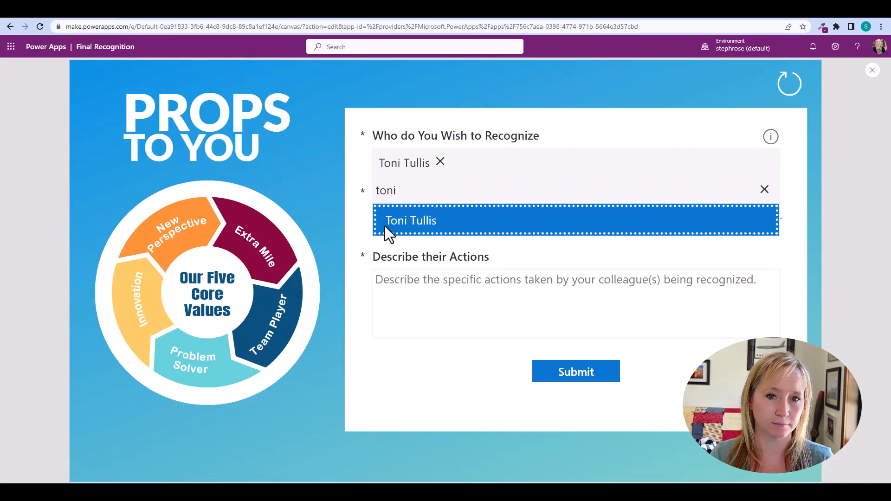
left_click(698, 138)
left_click(411, 232)
left_click(421, 311)
type("Test")
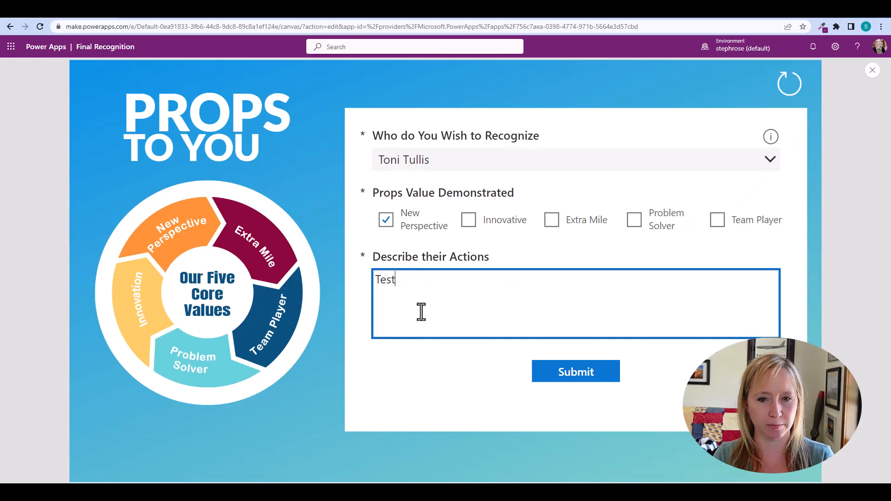
type(" Text")
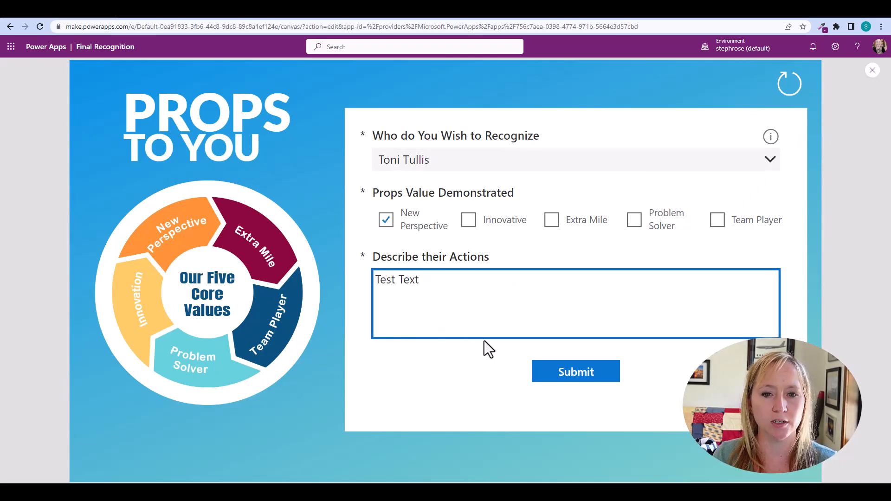
left_click(599, 382)
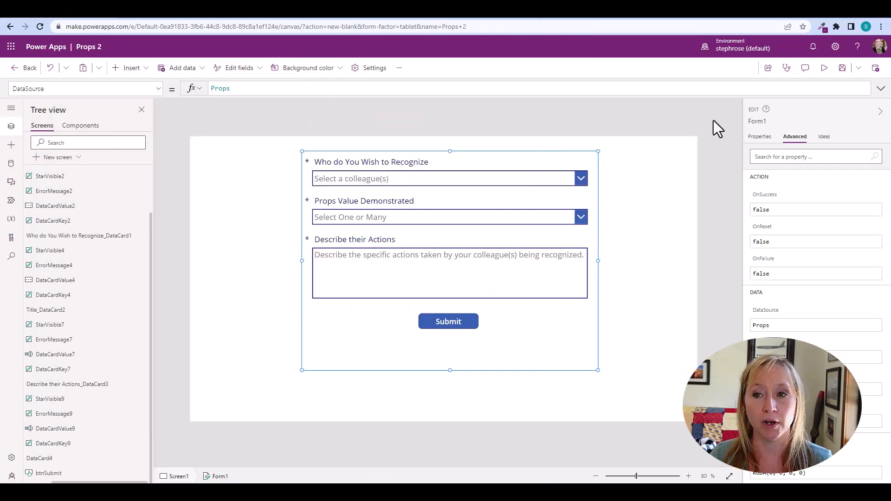
Begin the Props form's OnSuccess formula with Navigate(, leaving the target screen unspecified.
left_click(766, 209)
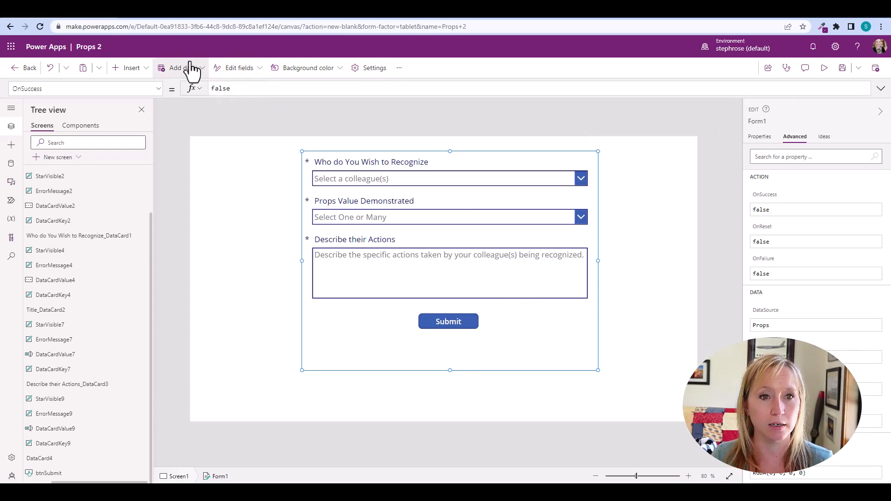
left_click(216, 87)
type("Navigate(")
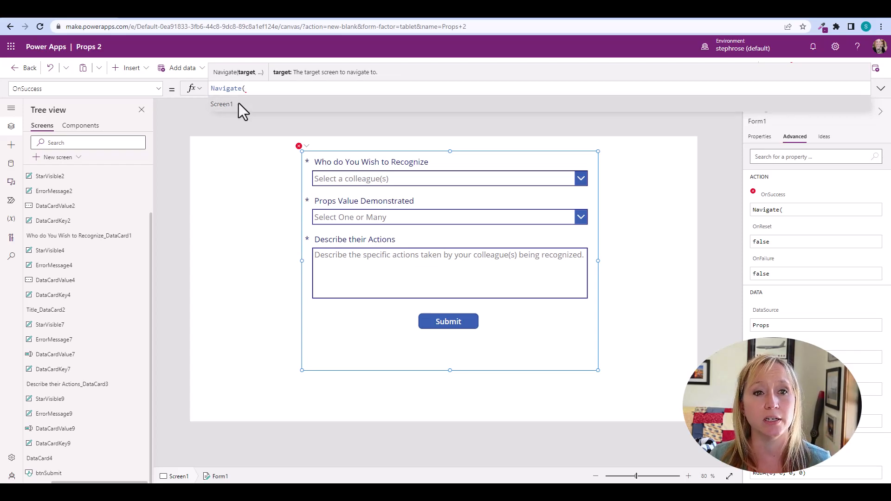
Rename the screen holding the form as ScreenMain.
left_click(45, 482)
scroll(97, 364, "up", 2)
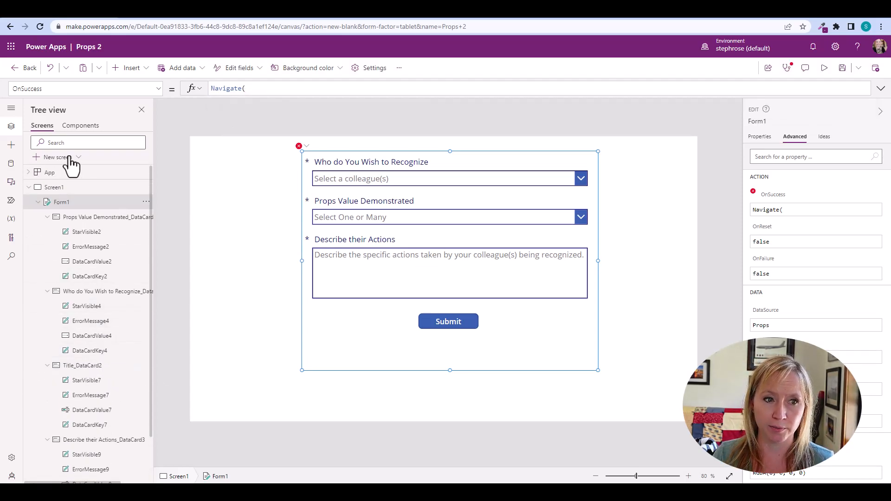
double_click(73, 188)
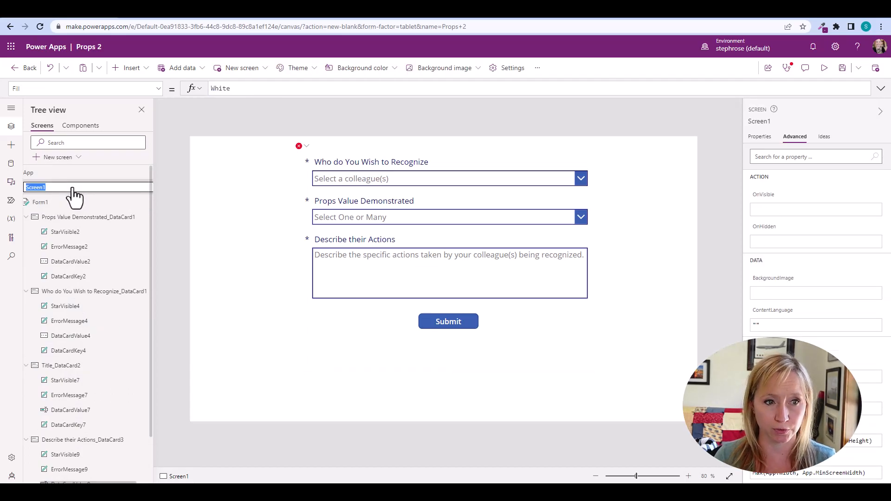
left_click(72, 188)
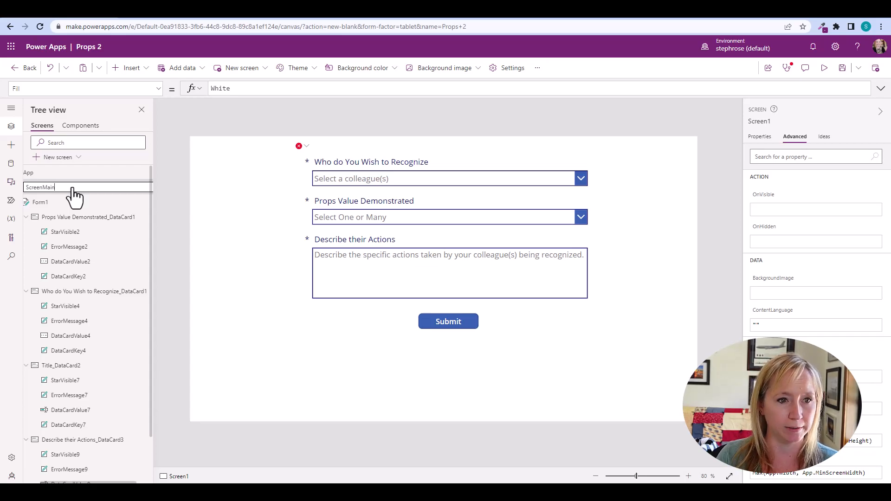
left_click(229, 203)
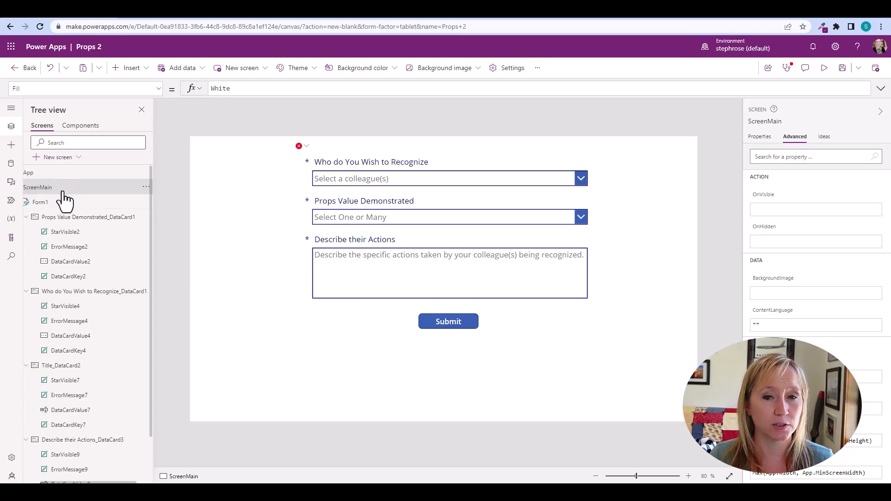
left_click(137, 70)
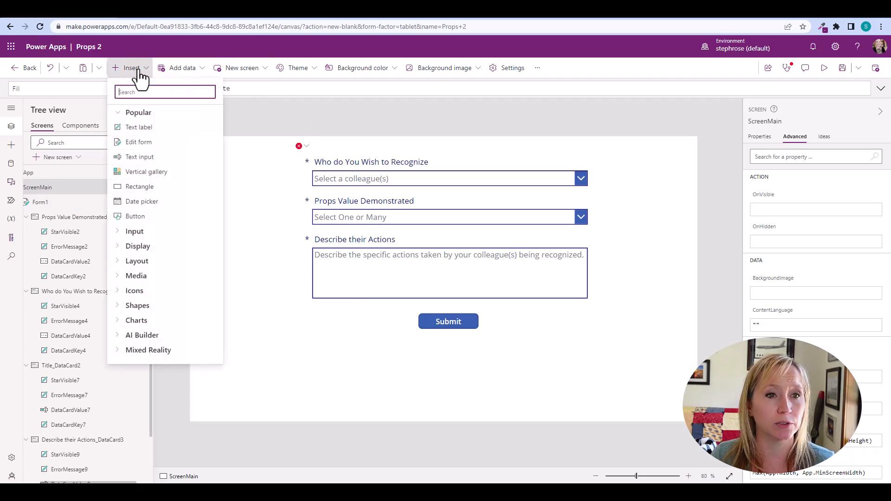
type("scree")
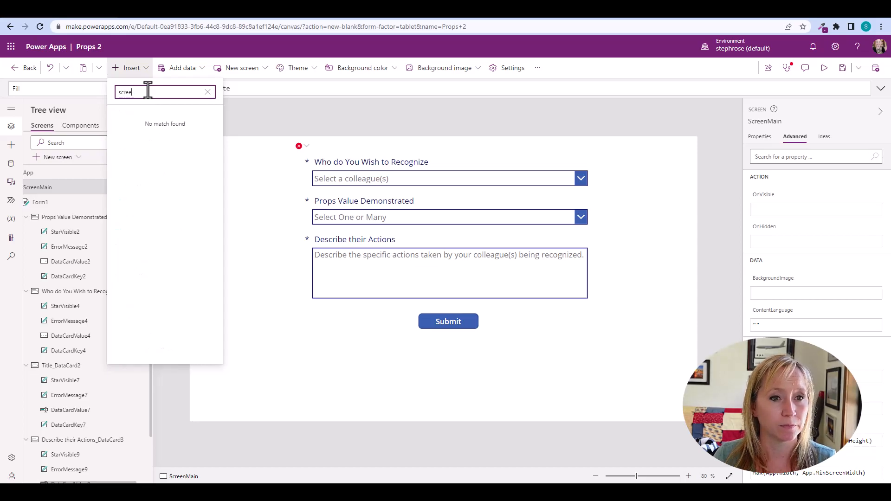
left_click(208, 92)
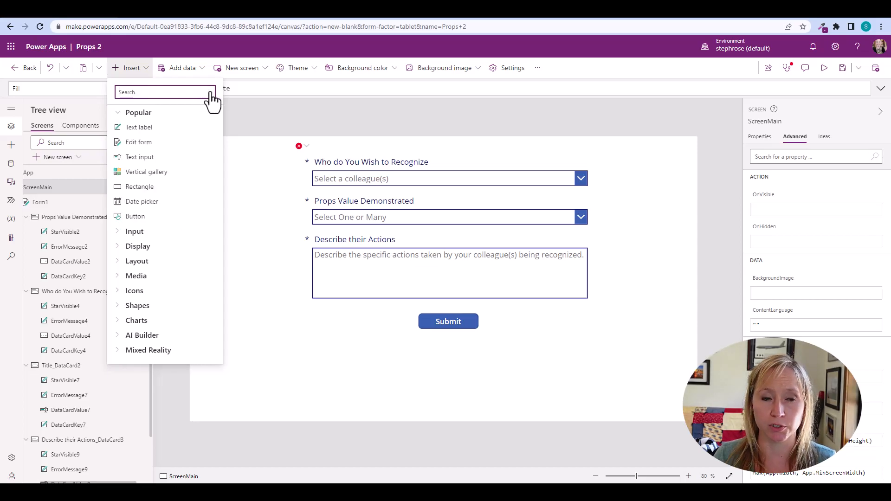
Browse the available screen templates and add a blank screen to the Props 2 app.
left_click(263, 74)
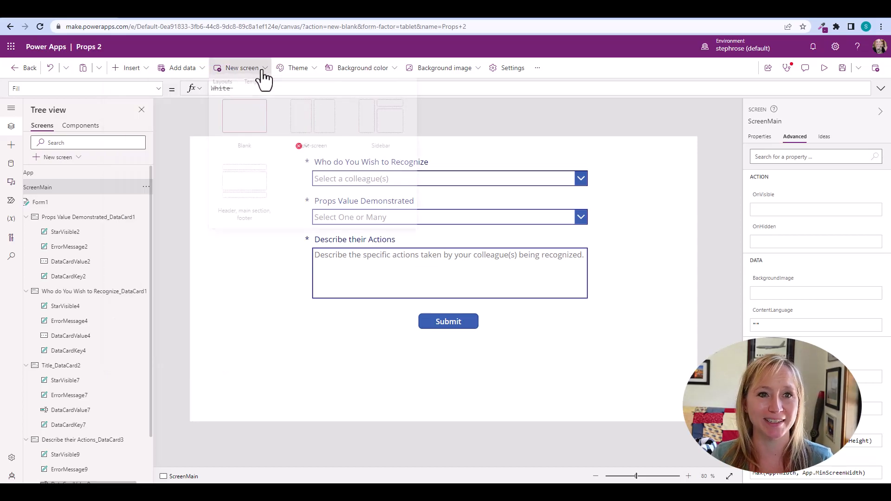
left_click(256, 88)
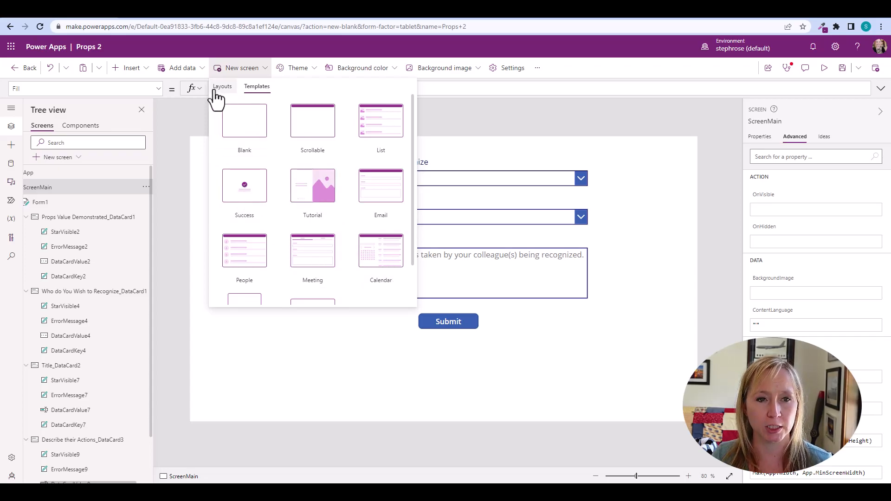
scroll(305, 257, "down", 2)
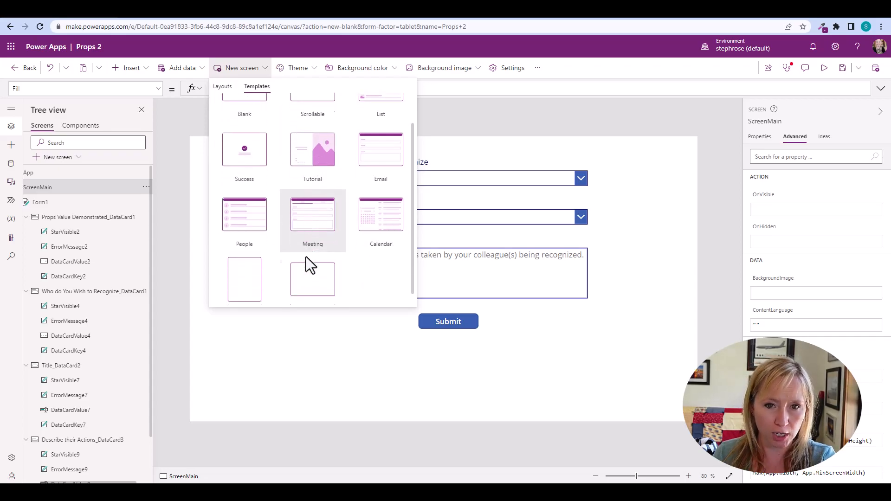
left_click(224, 88)
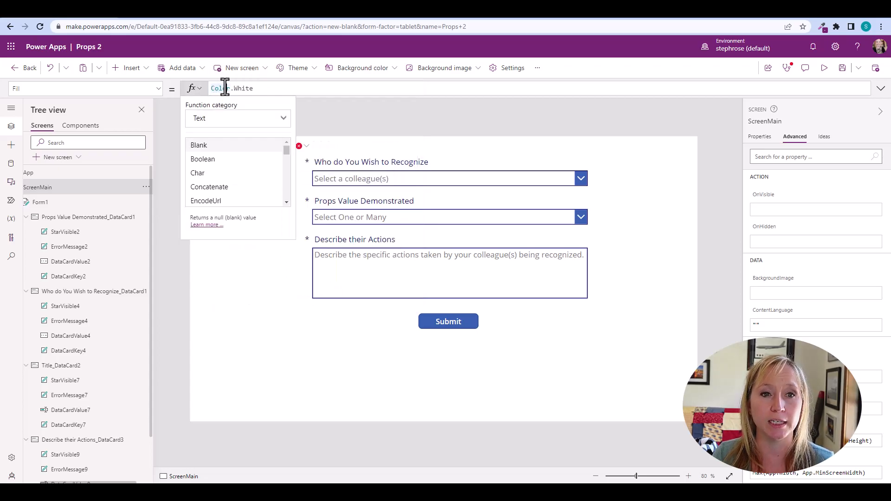
left_click(251, 69)
left_click(257, 121)
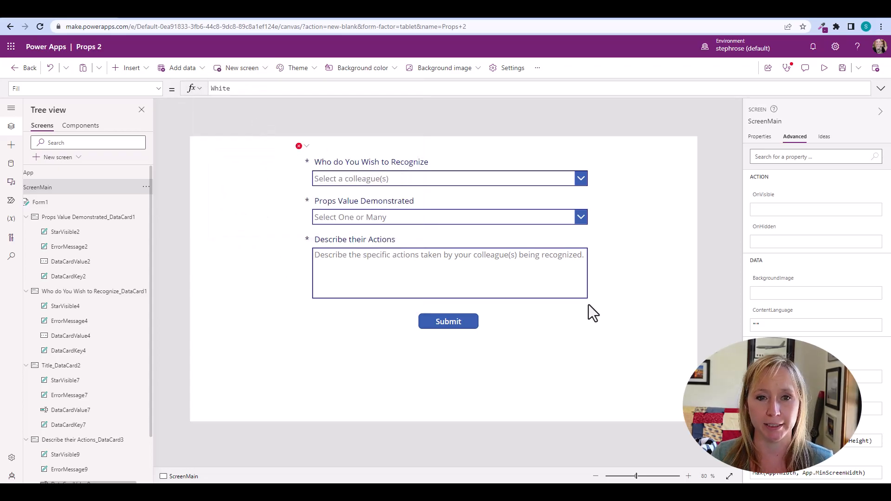
Rename the new blank screen as ScreenSuccess.
left_click_drag(71, 482, 54, 478)
scroll(77, 438, "down", 2)
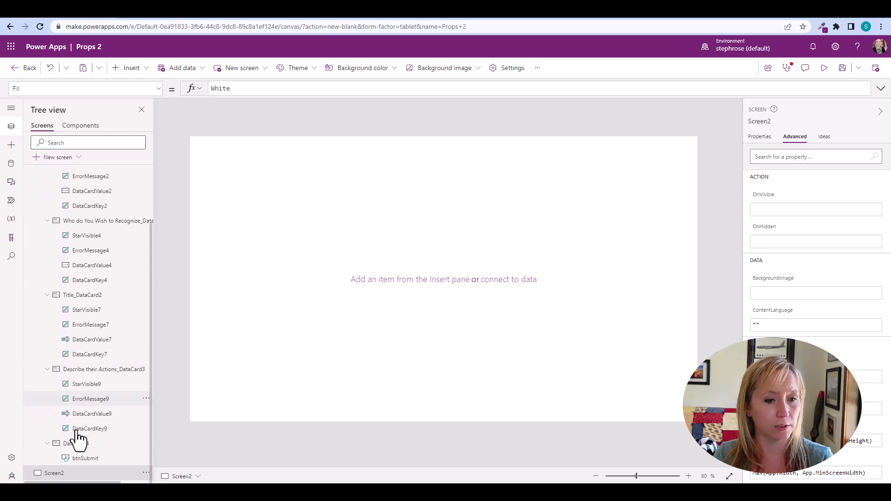
double_click(80, 474)
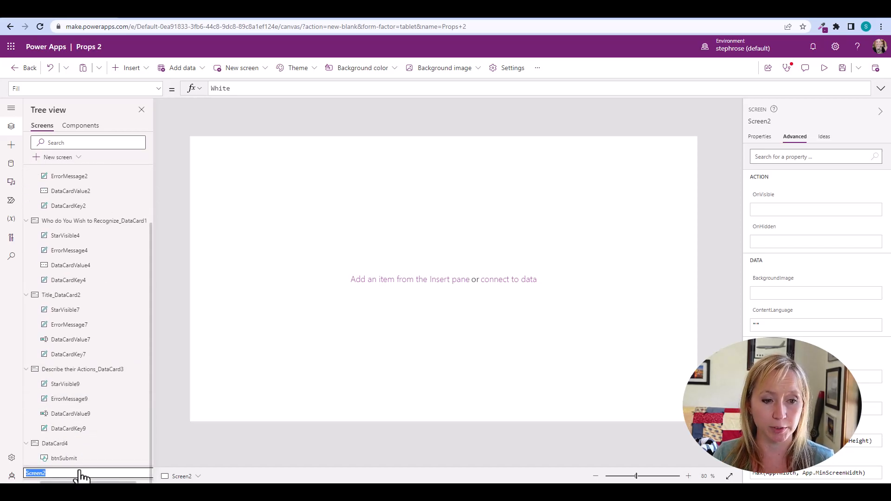
left_click(78, 472)
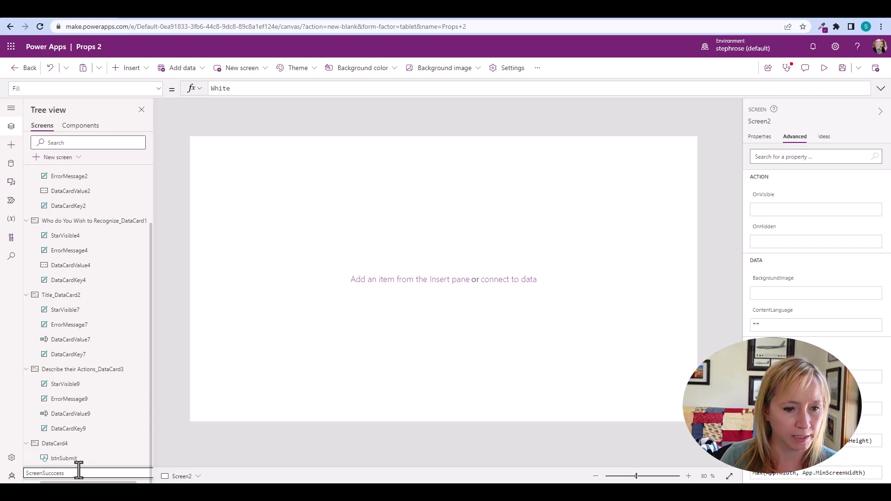
key("Left")
key("Left")
key("Left")
key("BackSpace")
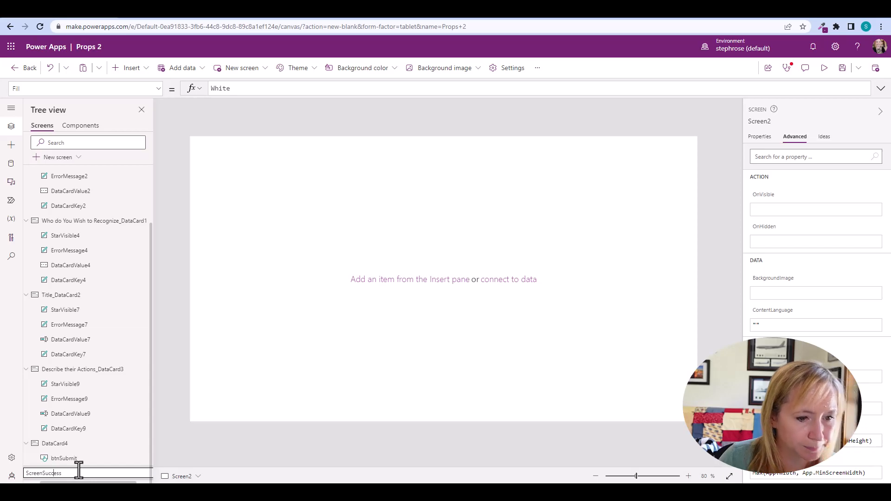
key("Return")
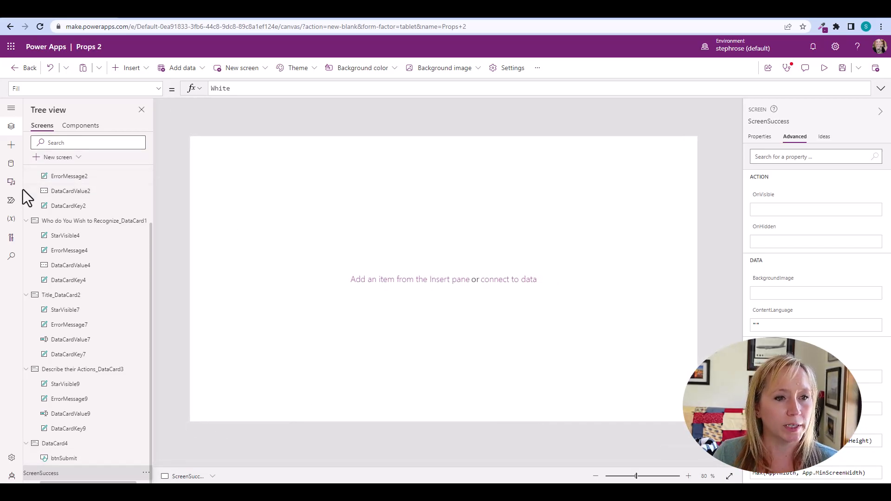
Insert the uploaded airplane propeller image on ScreenSuccess and stretch it over the whole screen, 1366 wide and 768 high.
left_click(11, 182)
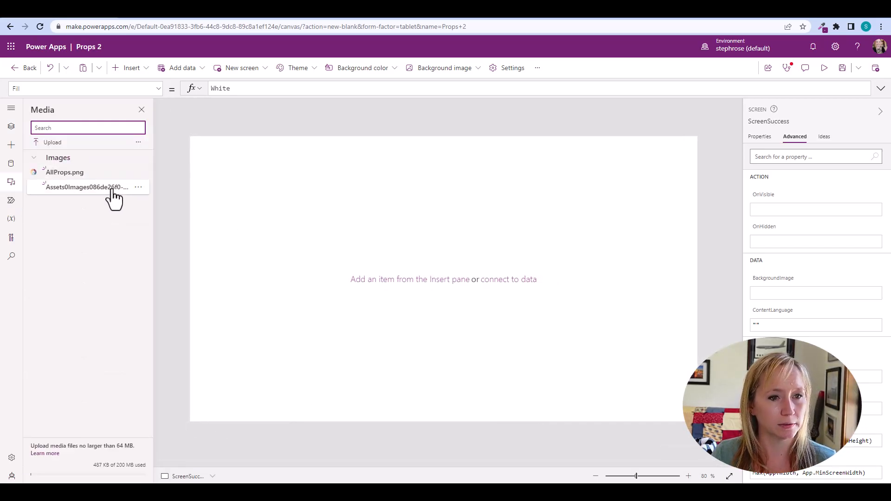
left_click(98, 190)
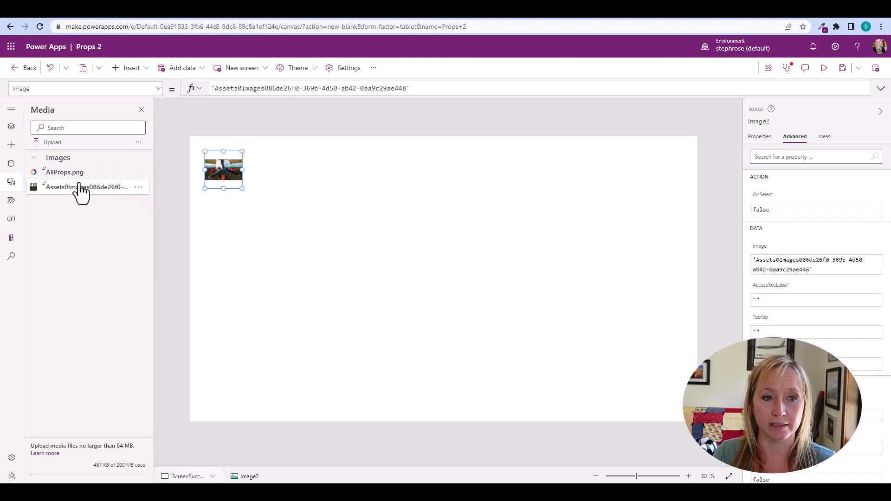
left_click_drag(212, 165, 697, 421)
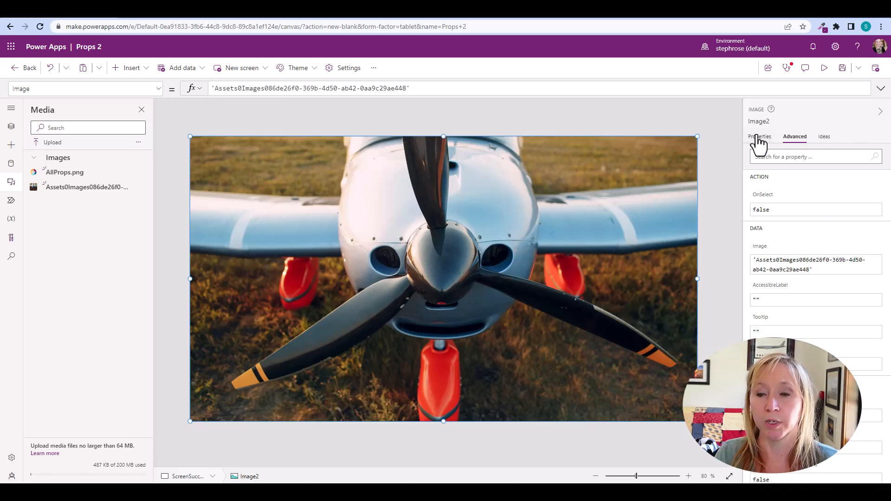
Set the propeller image's width formula to Parent.Width.
left_click(758, 140)
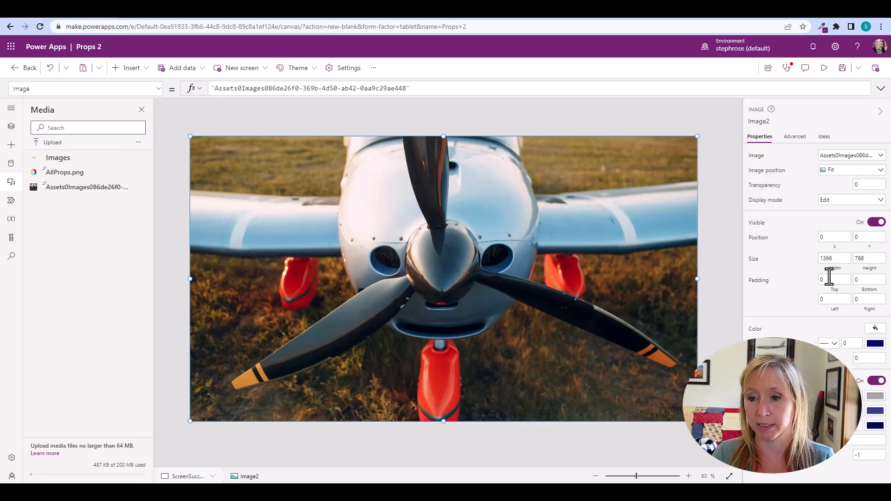
left_click(824, 273)
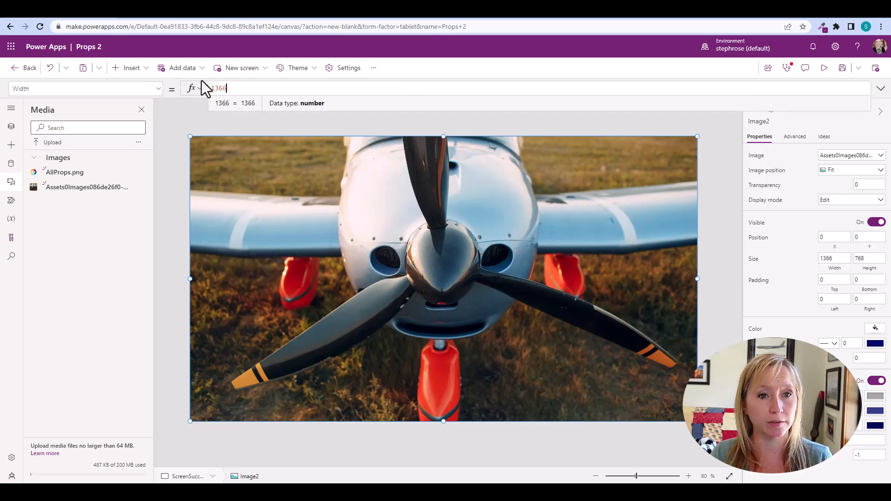
double_click(228, 88)
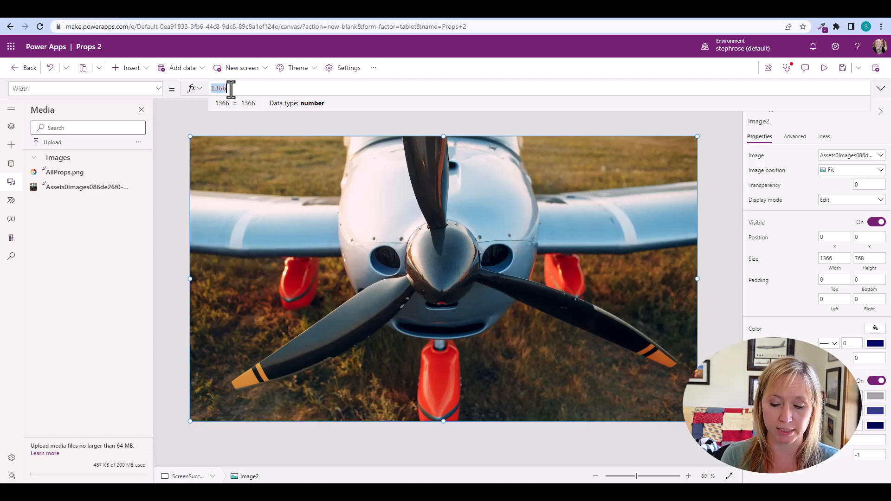
type("pa")
key("Tab")
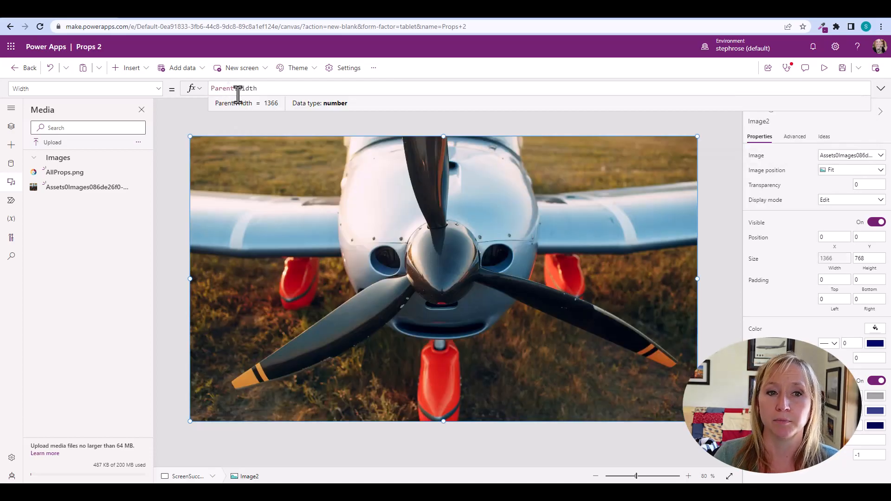
Set the propeller image's height formula to Parent.Height.
left_click(866, 260)
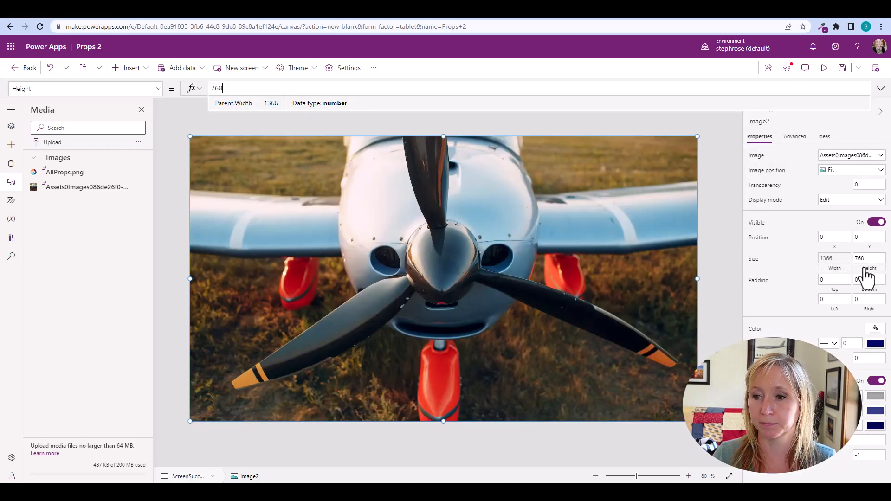
double_click(246, 88)
type("pa")
key("Tab")
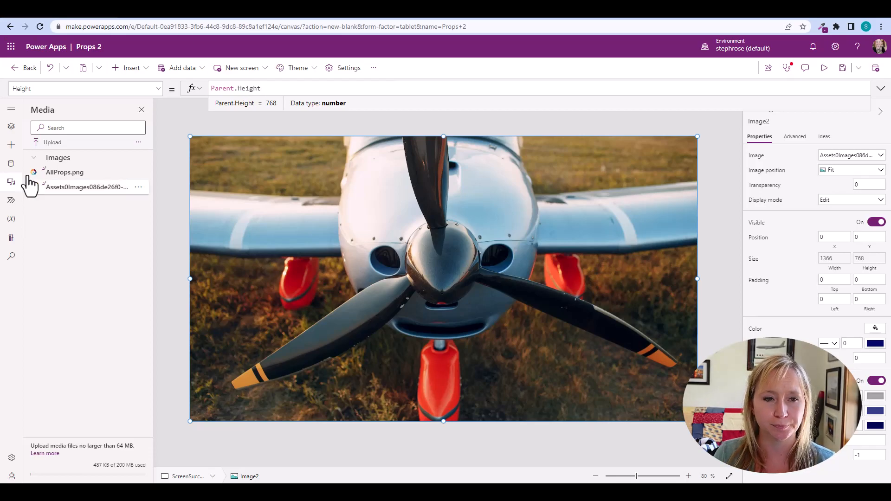
Paste the copied success message label and translucent rectangle onto ScreenSuccess, position them at X 336, Y 124, and check them in the screen's control list.
left_click(11, 128)
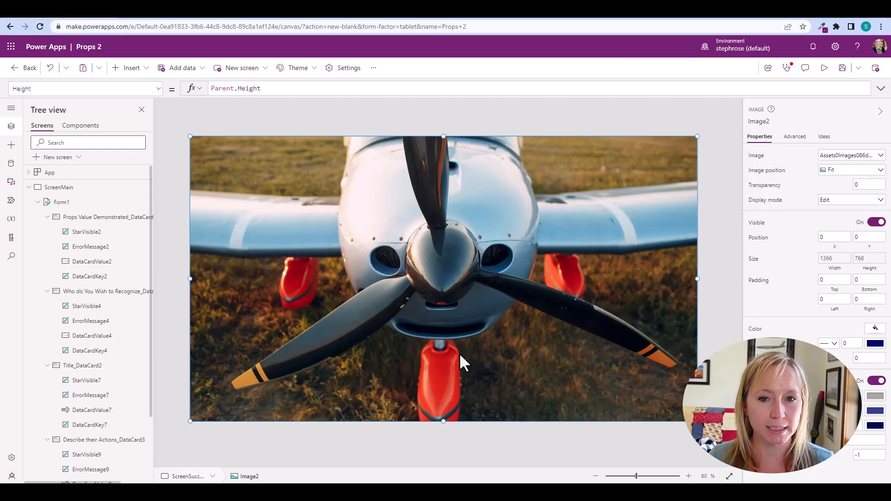
key("ctrl+v")
left_click_drag(368, 247, 476, 278)
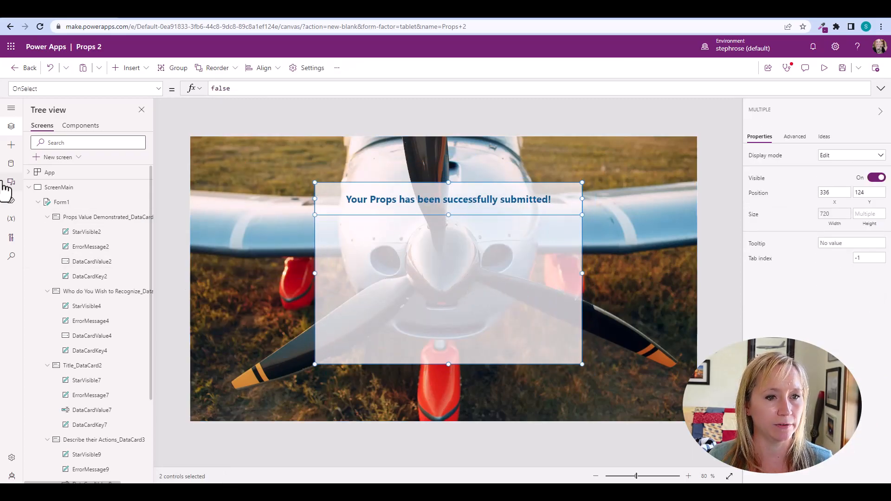
left_click(29, 187)
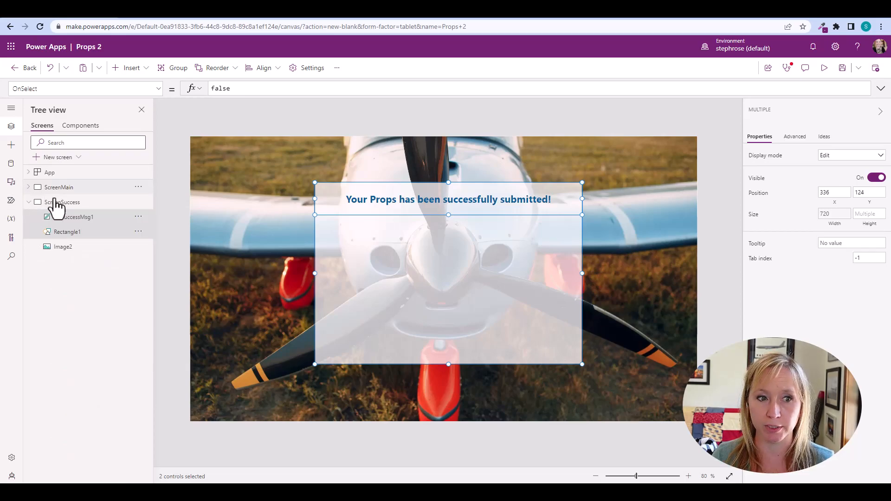
left_click(77, 217)
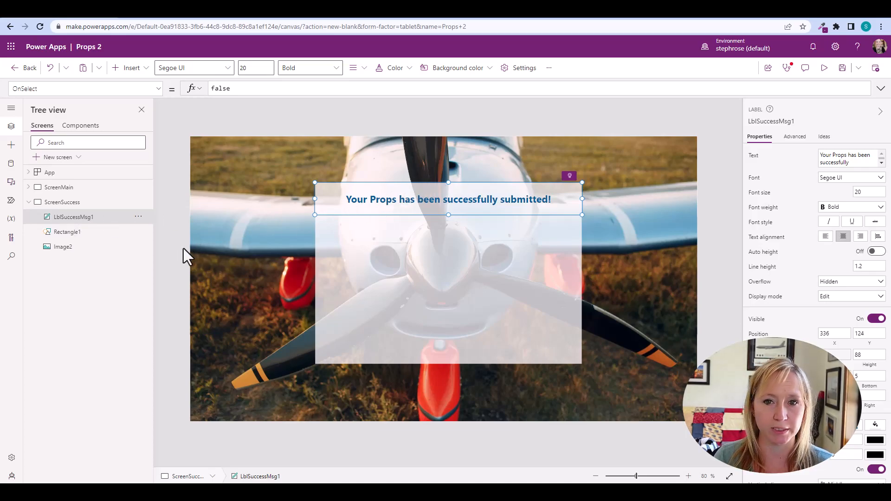
left_click(72, 239)
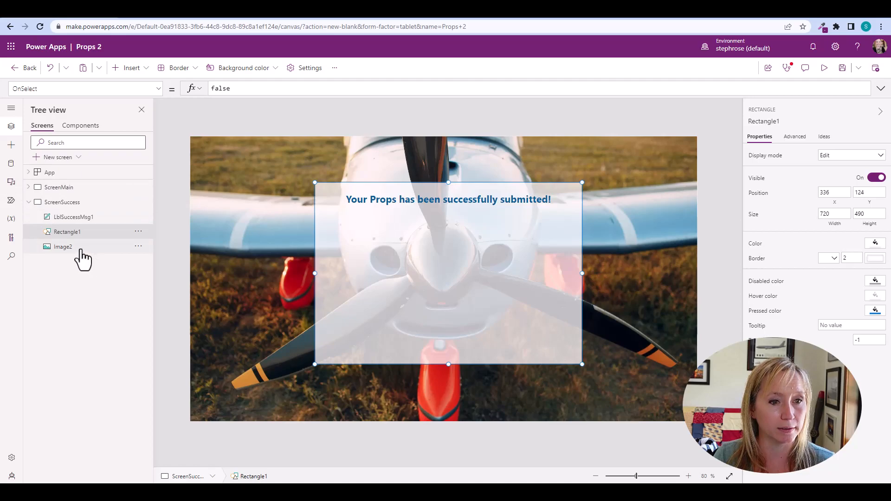
Insert the AllProps.png image on ScreenSuccess and place it below the message inside the rectangle, 326 wide and 286 high at X 533, Y 226.
left_click(16, 181)
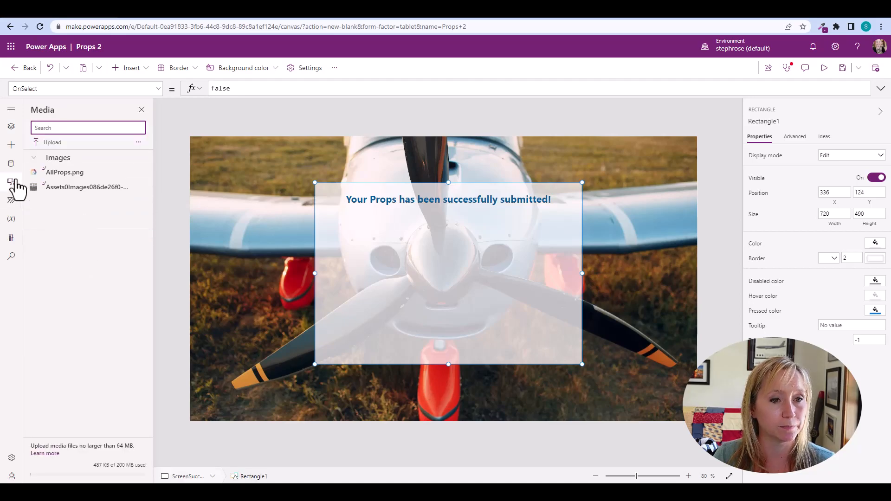
left_click(83, 175)
left_click_drag(223, 165, 517, 334)
left_click_drag(472, 292, 463, 288)
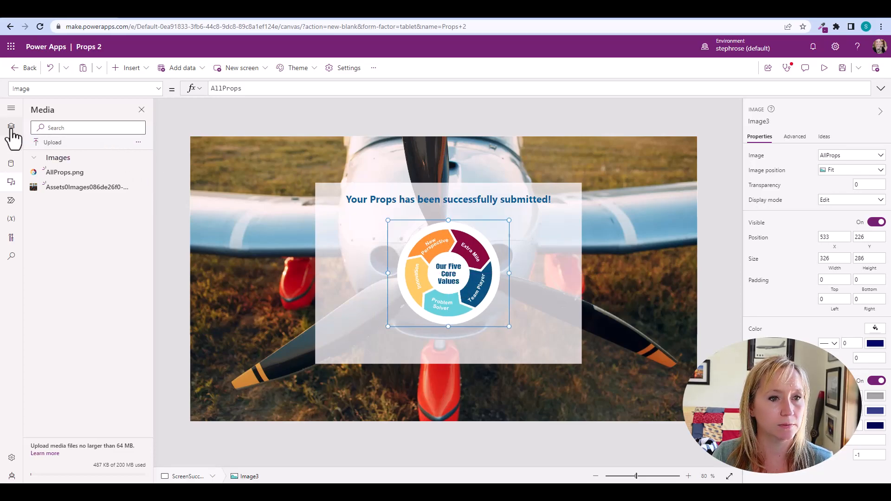
Rename the core values image as imgProps and the propeller background image as imgBG.
left_click(11, 128)
double_click(67, 218)
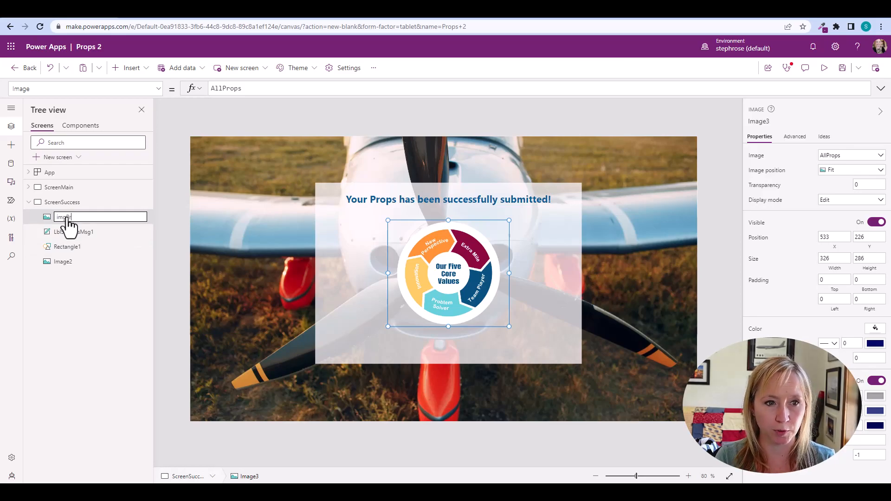
key("Return")
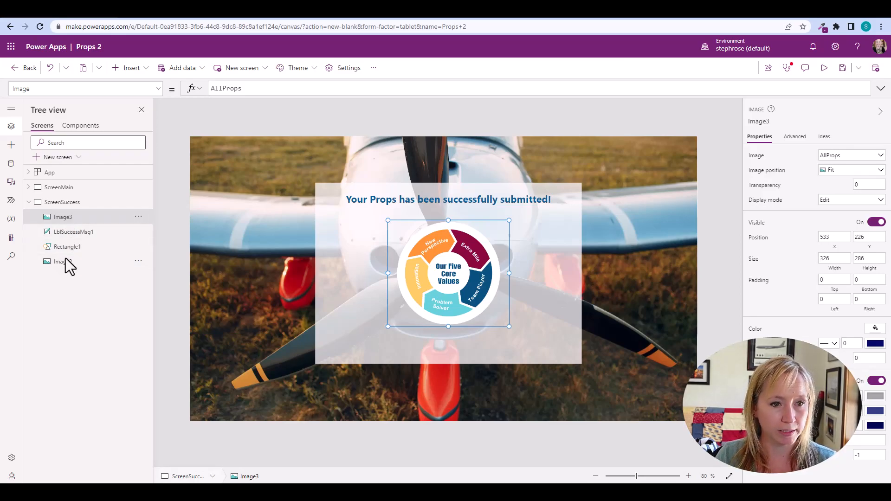
double_click(66, 261)
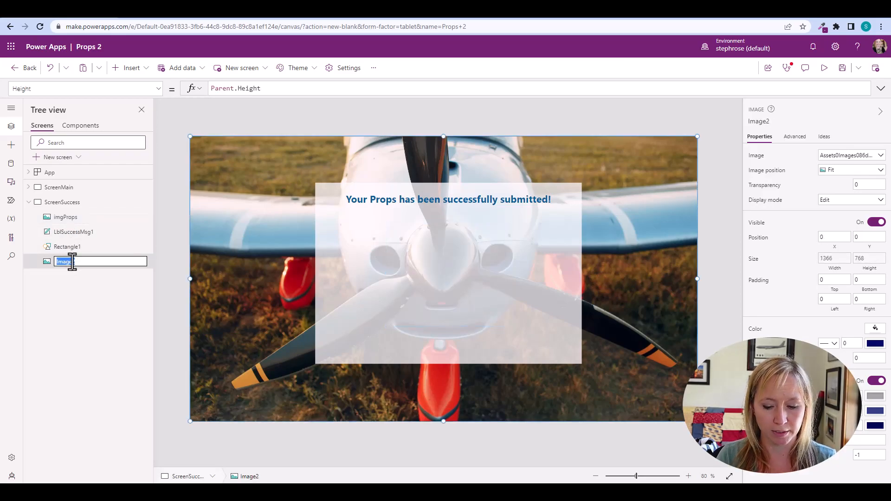
type("imgBG")
key("Return")
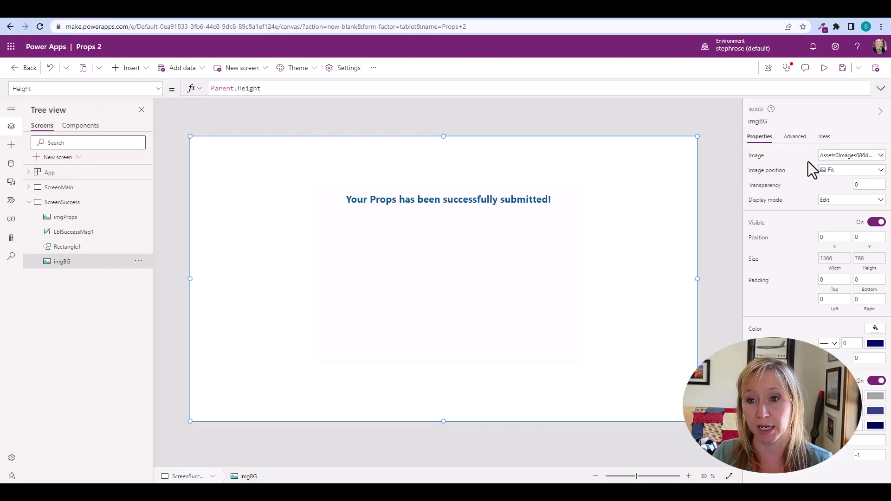
Re-enter imgBG's Image formula by choosing the uploaded propeller picture 'Assets0Images086de26f0-369b-4d50-ab42-0aa9c29ae448' again, and bring imgProps back into view.
left_click(768, 156)
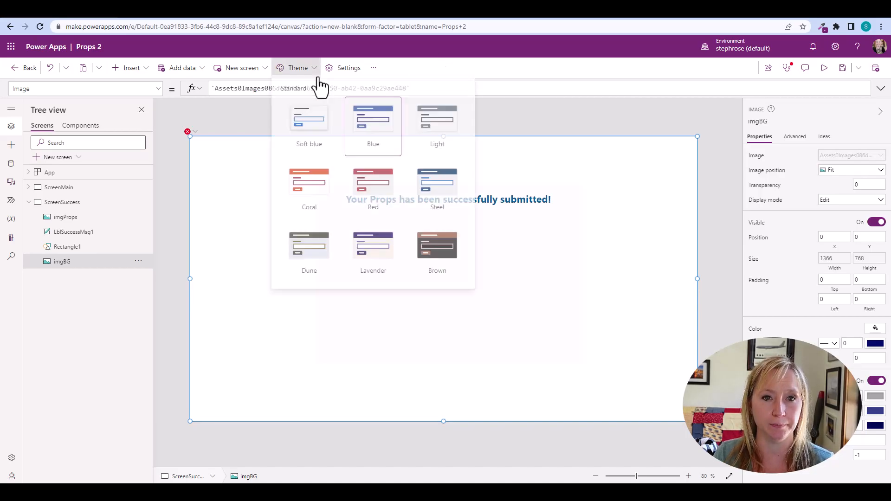
left_click(465, 88)
key("ctrl+a")
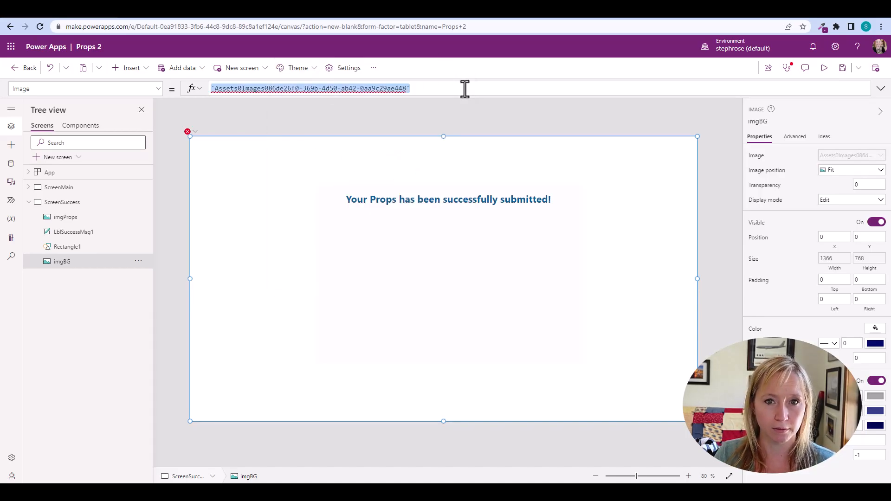
left_click(465, 89)
key("ctrl+a")
type("'")
key("Down")
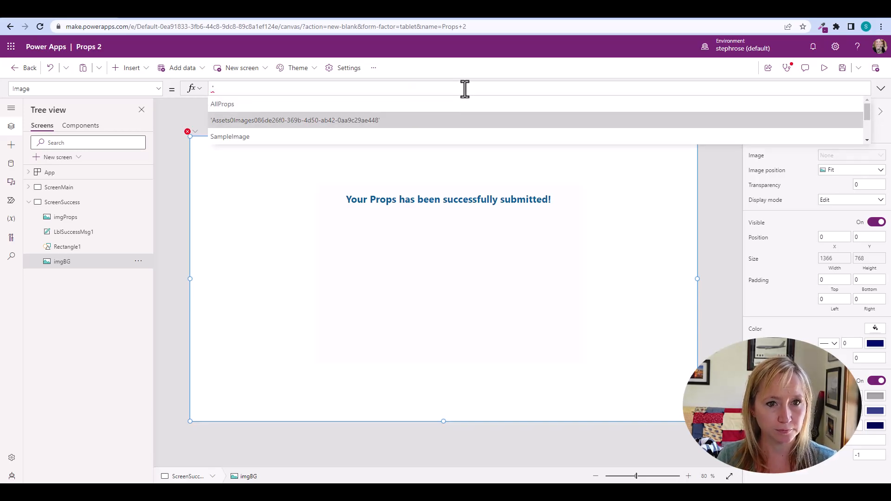
key("Tab")
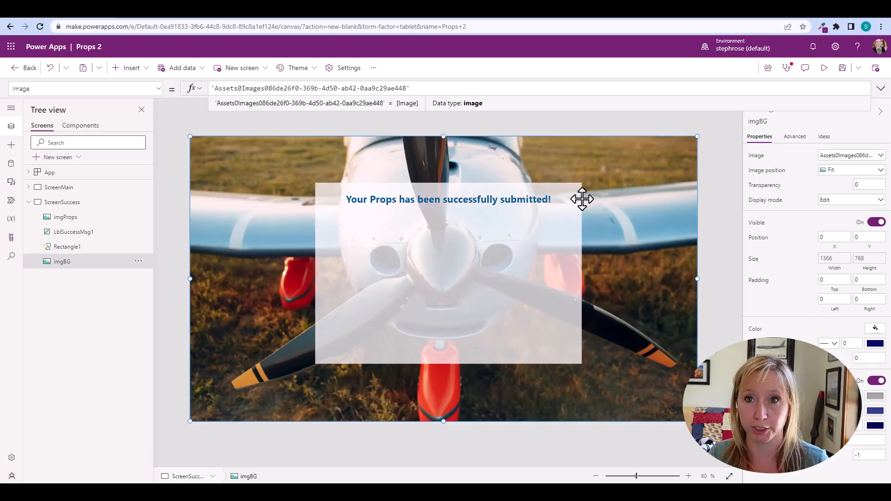
left_click(726, 190)
left_click(469, 280)
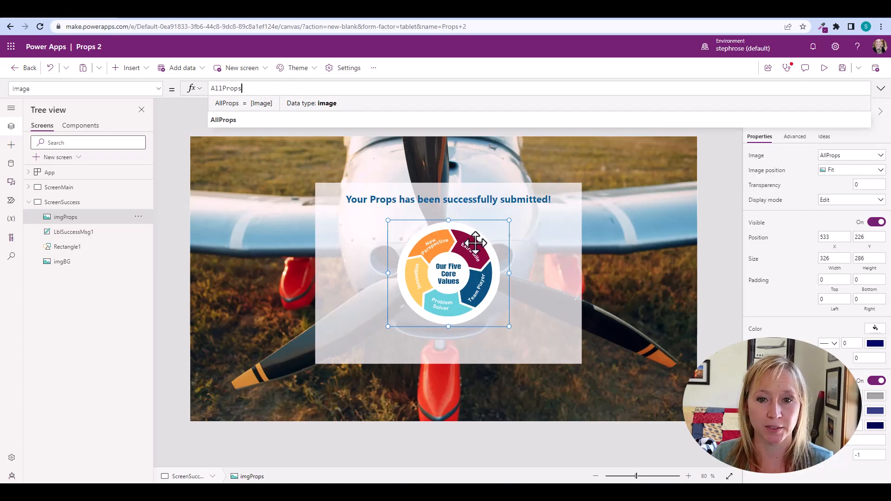
left_click(532, 297)
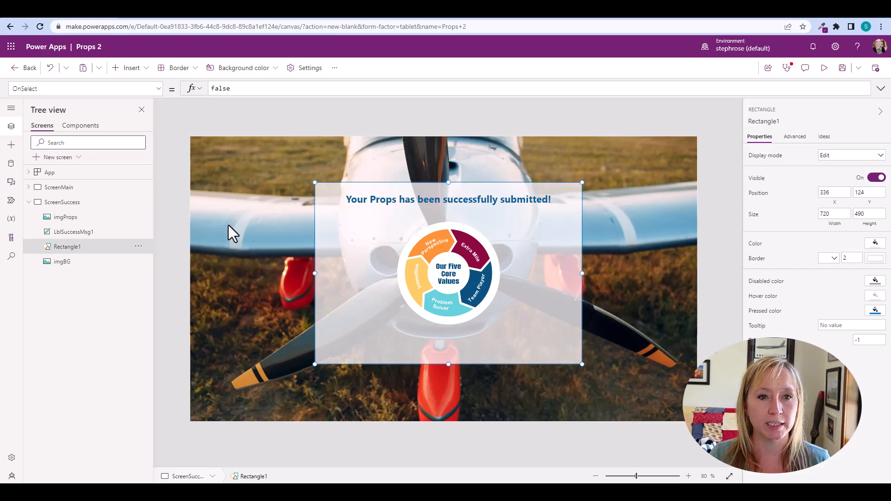
Insert a Cancel icon on ScreenSuccess and place it in the rectangle's upper-right corner at X 992, Y 124.
left_click(316, 111)
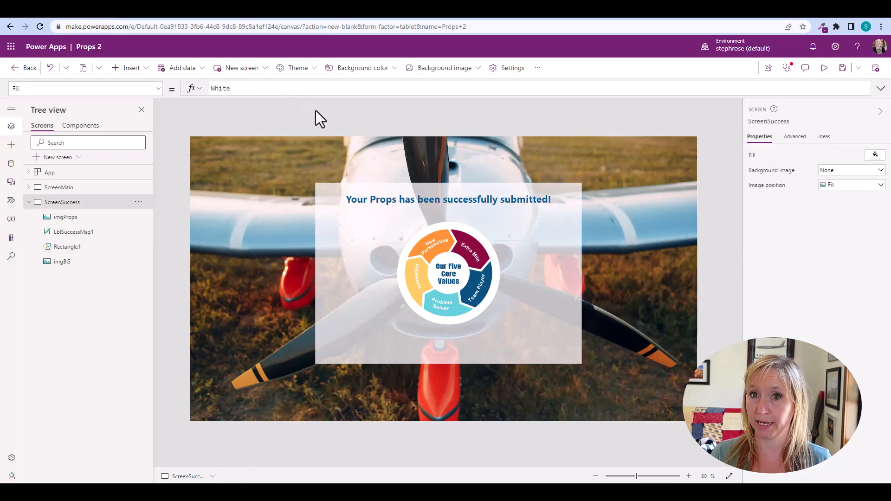
left_click(144, 69)
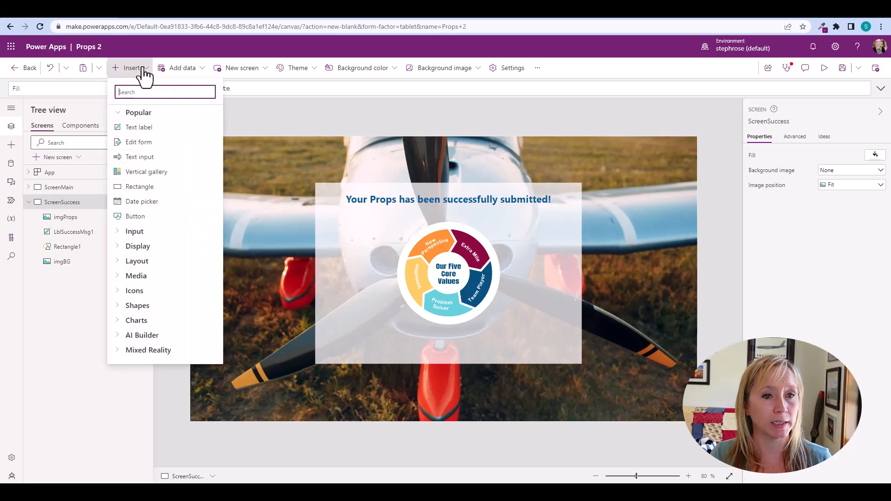
left_click(134, 292)
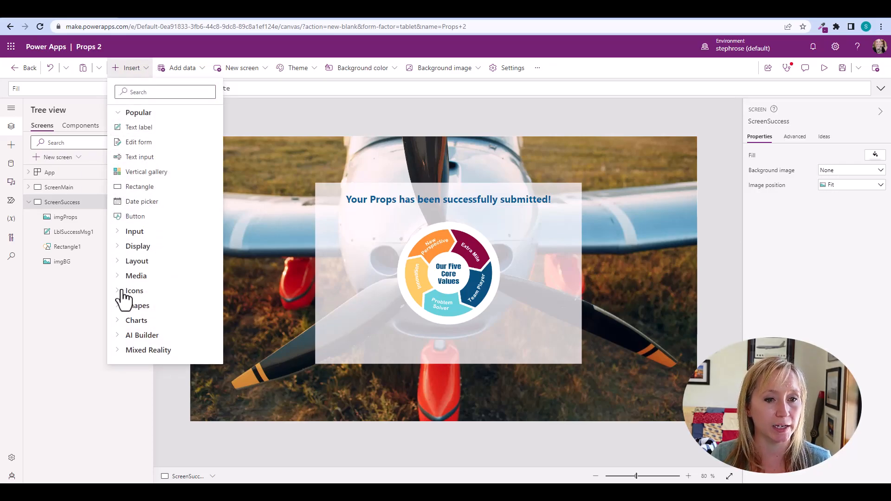
scroll(134, 297, "down", 5)
scroll(134, 297, "down", 3)
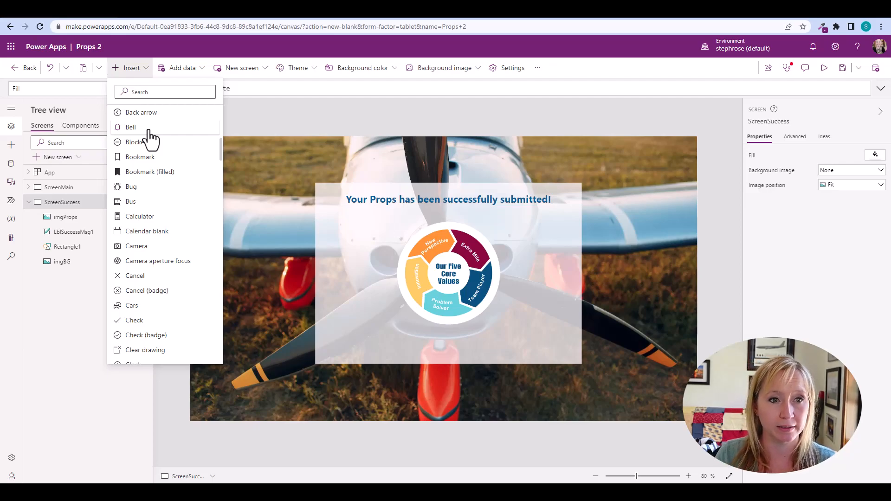
left_click(139, 69)
left_click(139, 69)
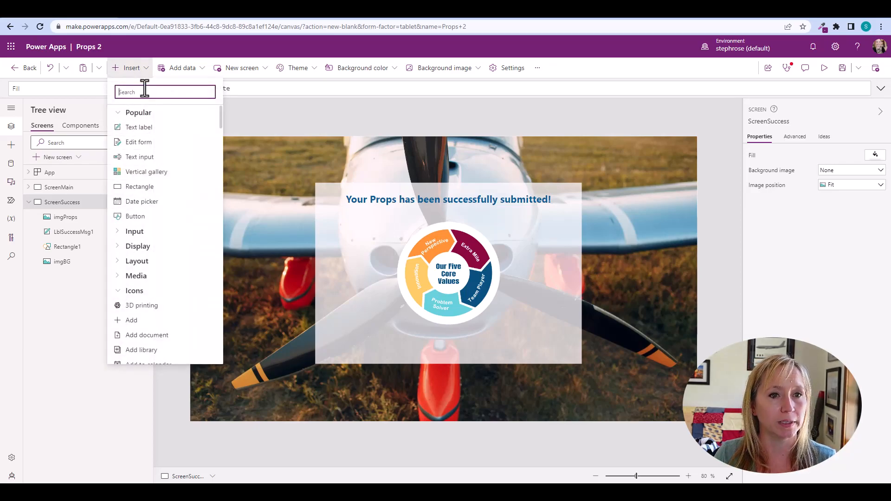
type("cance")
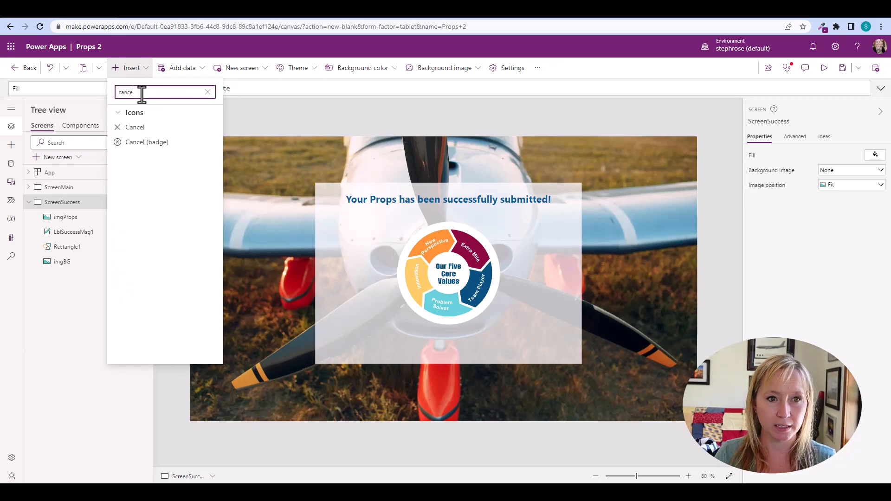
left_click(149, 128)
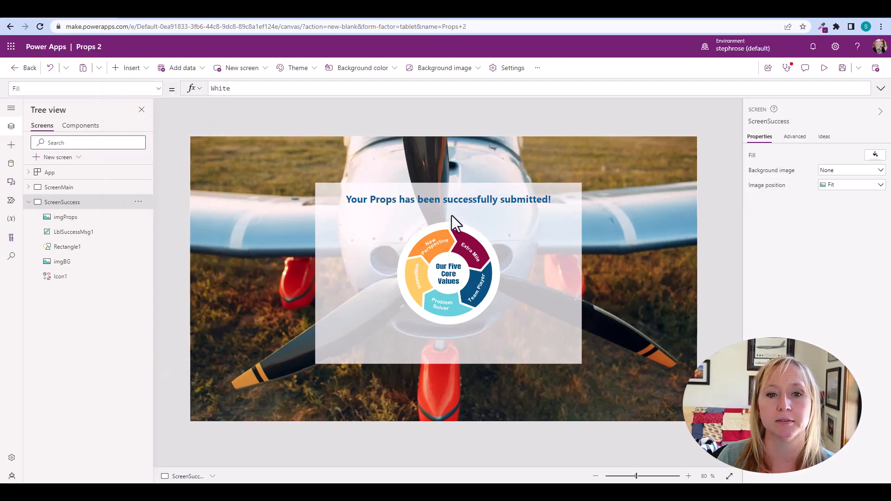
left_click_drag(220, 162, 572, 197)
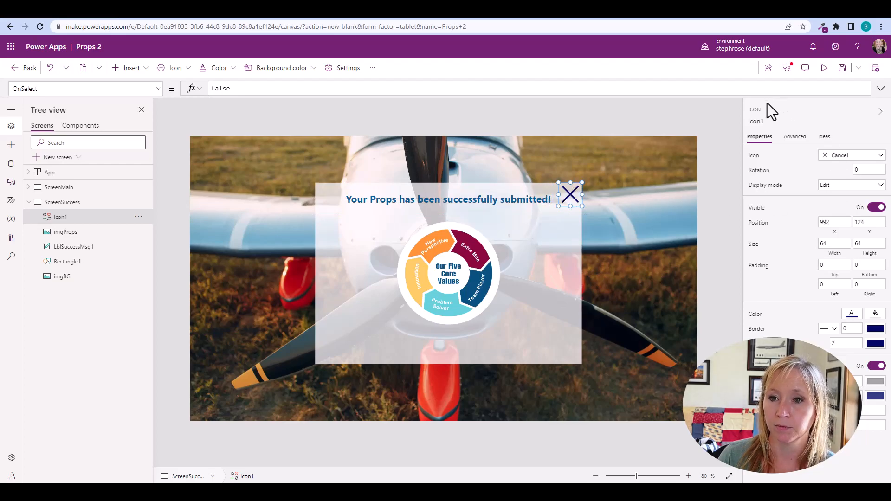
Rename the Cancel icon as icoCancel.
left_click(765, 121)
type("icoCancel")
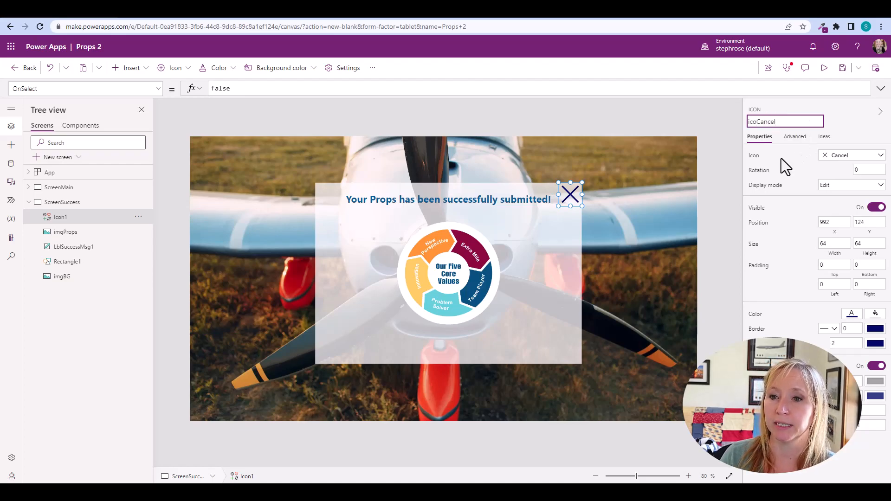
key("Return")
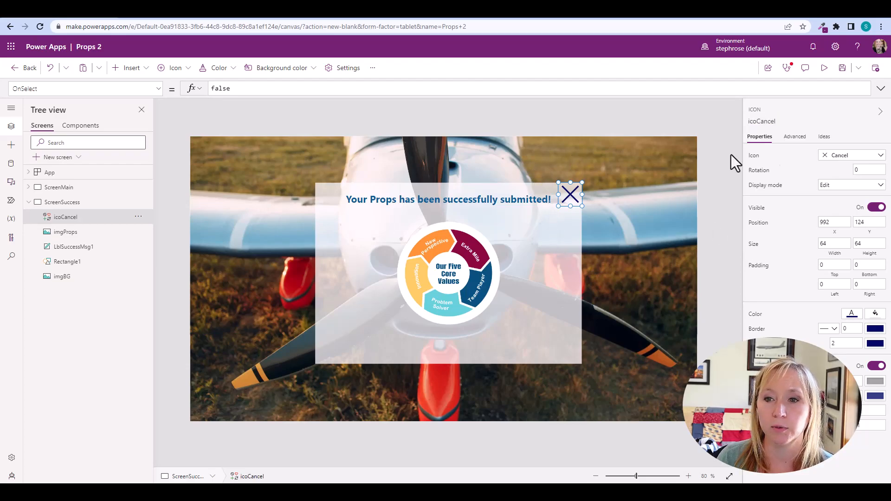
Replace icoCancel's OnSelect formula with Navigate(ScreenMain,ScreenTransition.Cover).
left_click(795, 139)
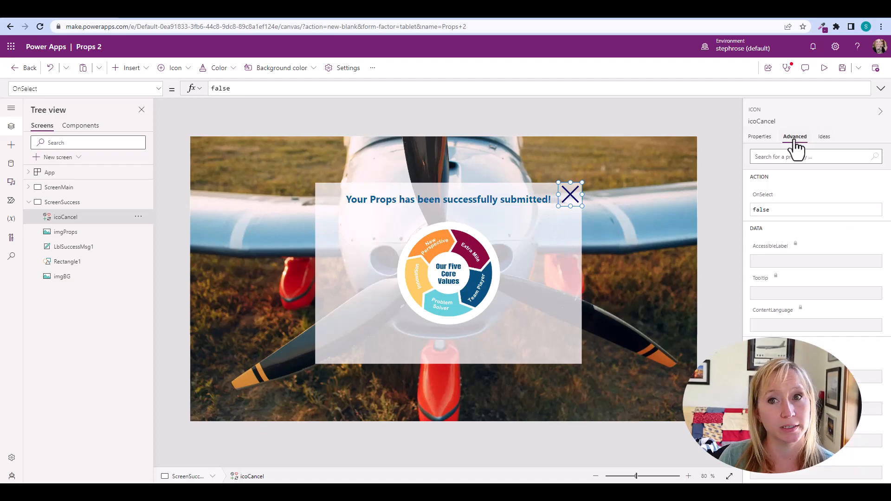
left_click(761, 206)
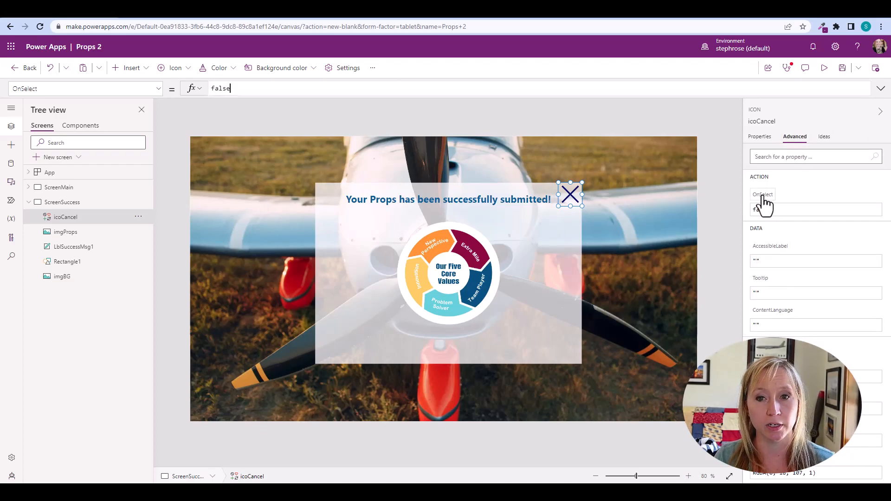
double_click(260, 87)
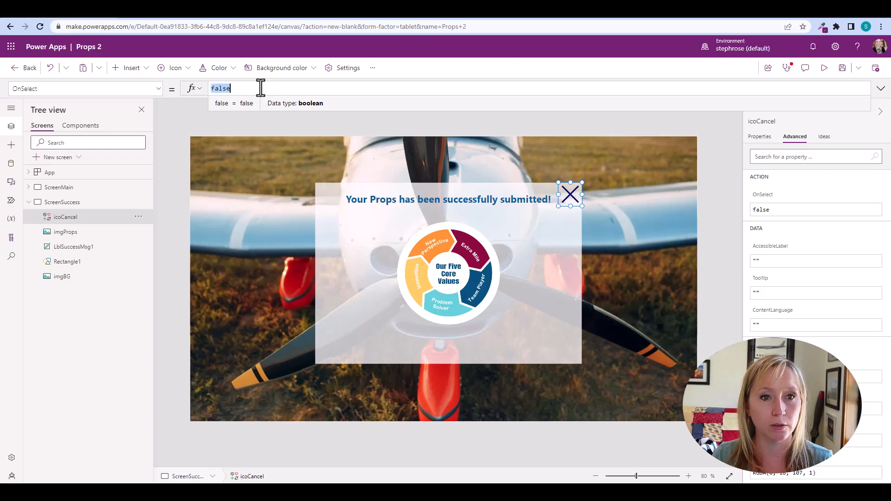
type("Navigate(")
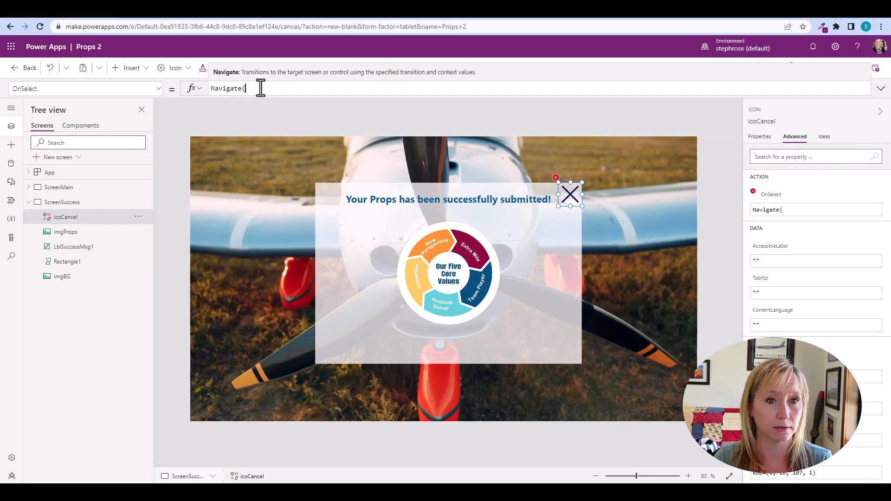
key("Down")
key("Tab")
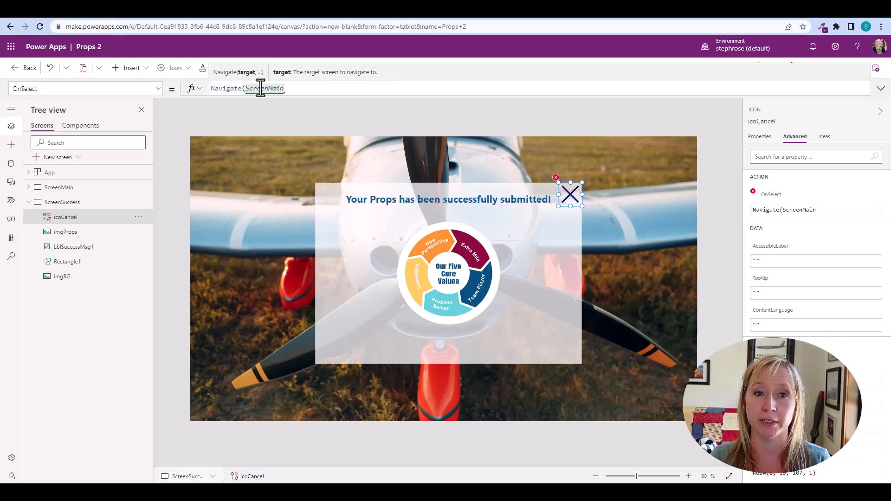
type(",")
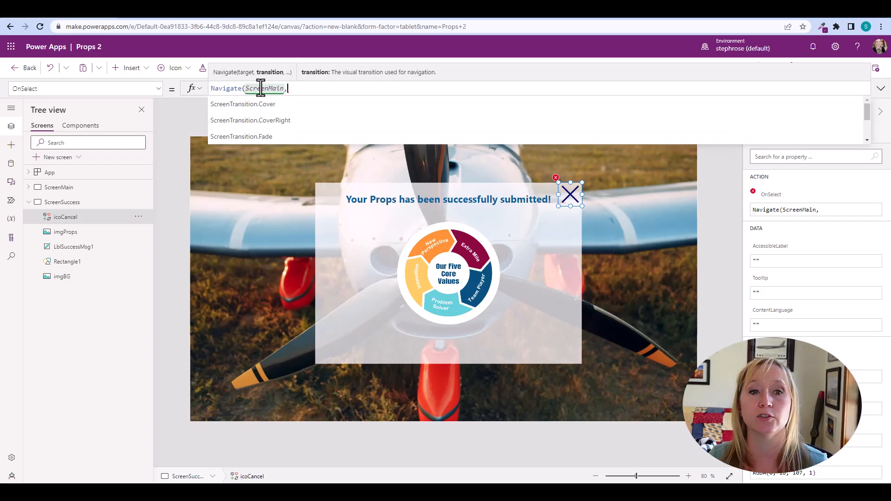
key("Down")
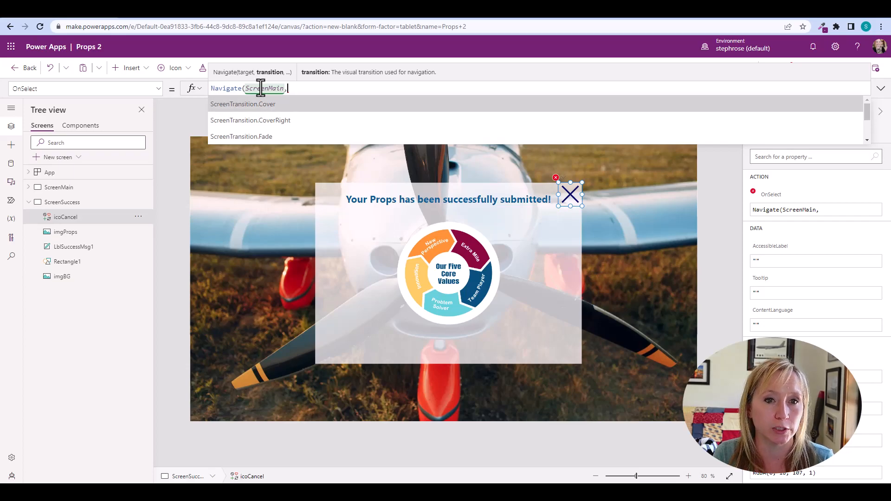
key("Tab")
type(")")
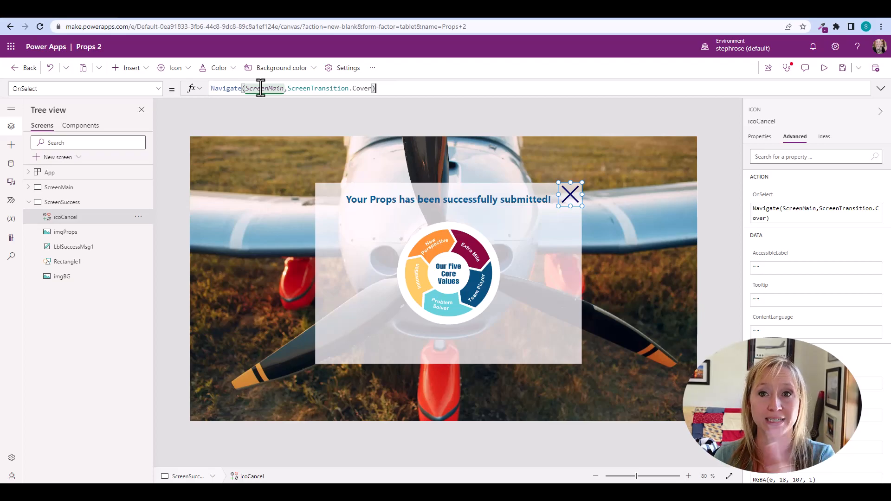
Append ;ResetForm(Form1) to icoCancel's OnSelect formula and test the icon to return to ScreenMain.
type(";")
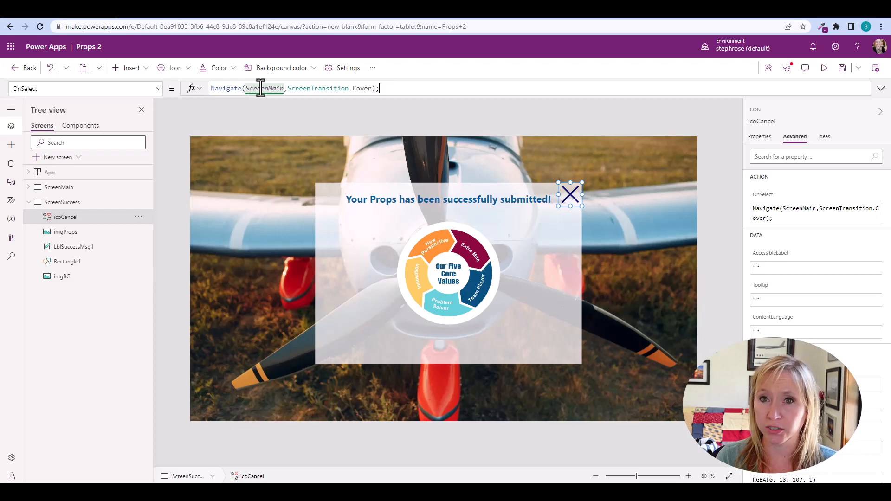
type("Res")
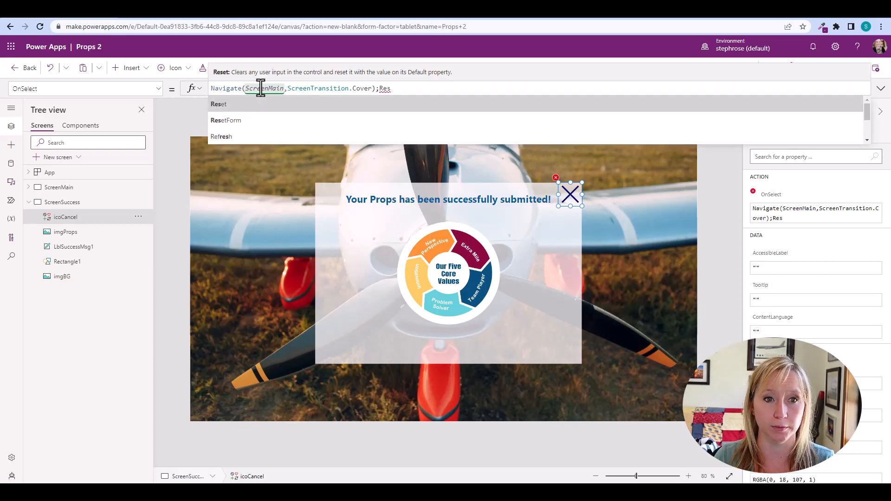
key("Tab")
type("F")
key("Tab")
type(")")
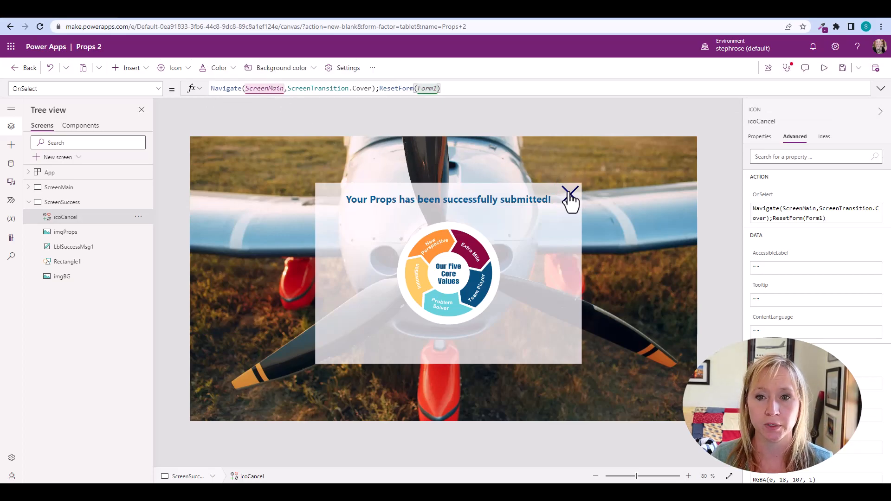
left_click(825, 68)
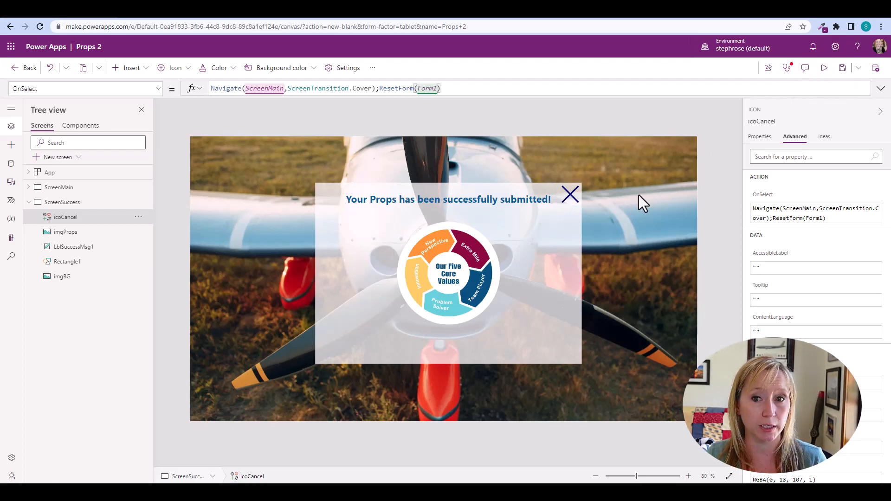
left_click(568, 197, "alt")
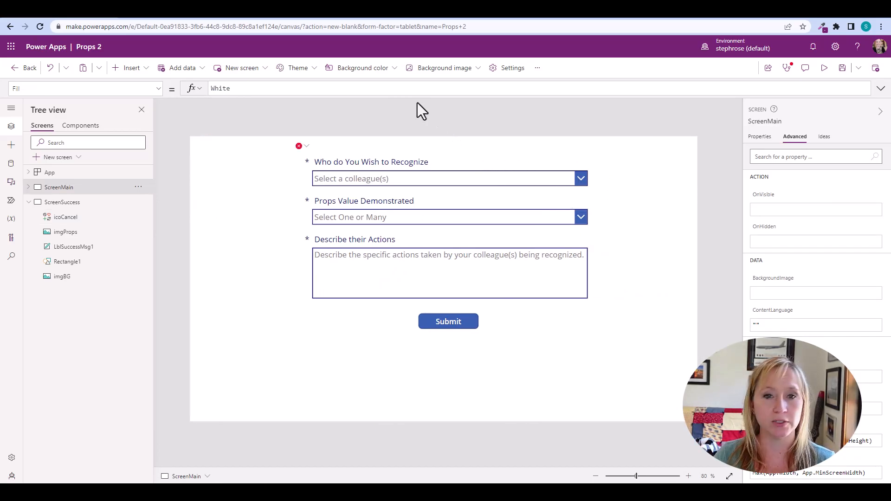
Open Form1's faulty OnSuccess formula and give its Navigate function ScreenSuccess as the target screen.
left_click(301, 147)
left_click(308, 159)
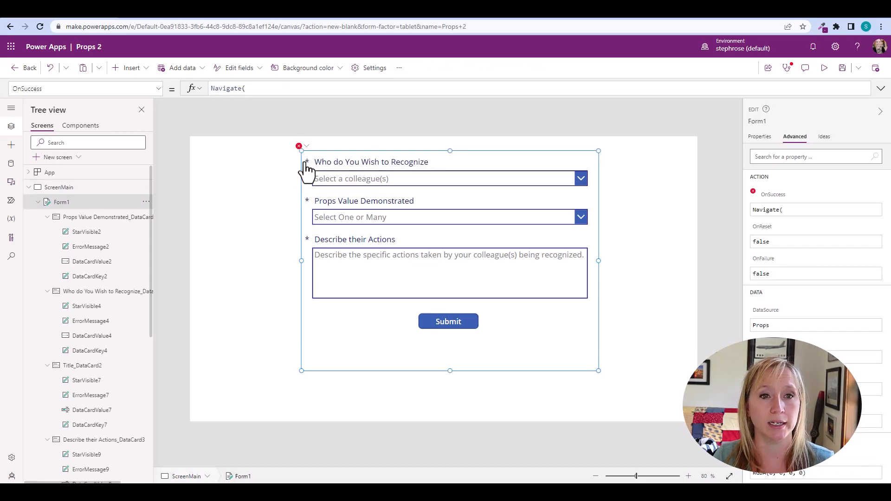
left_click(299, 147)
left_click(310, 159)
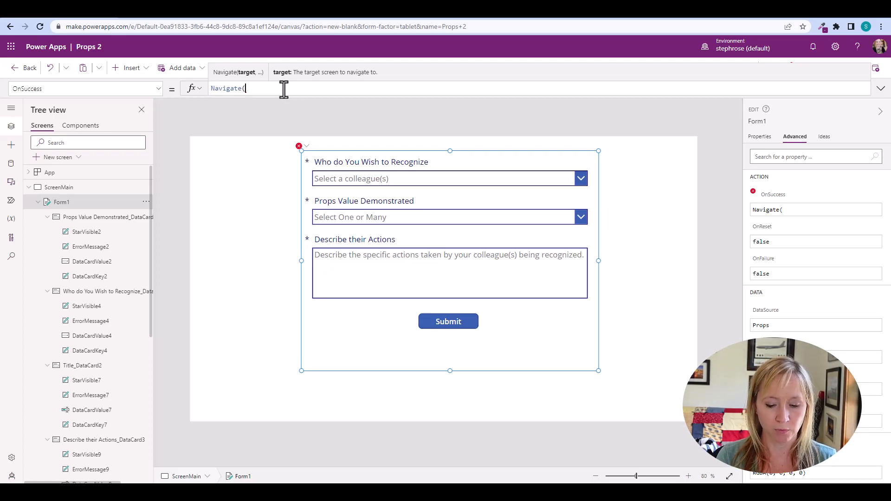
type("Sc")
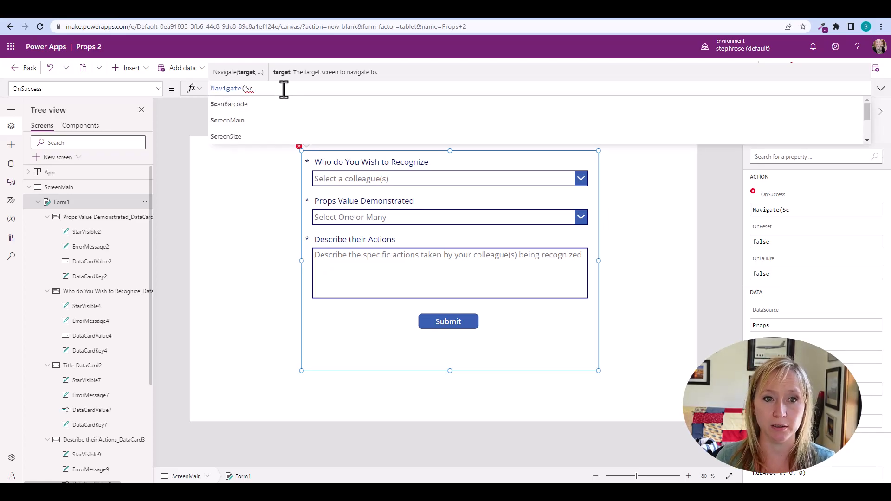
key("Down")
key("Down")
key("Down")
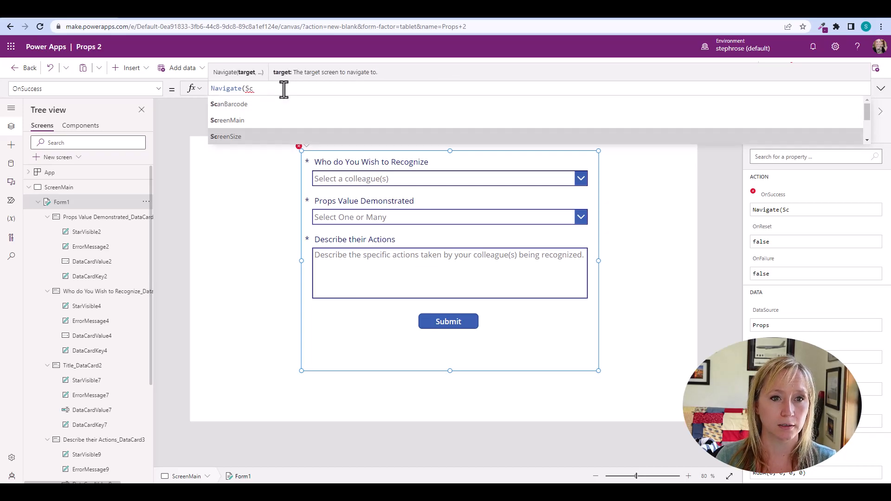
key("Down")
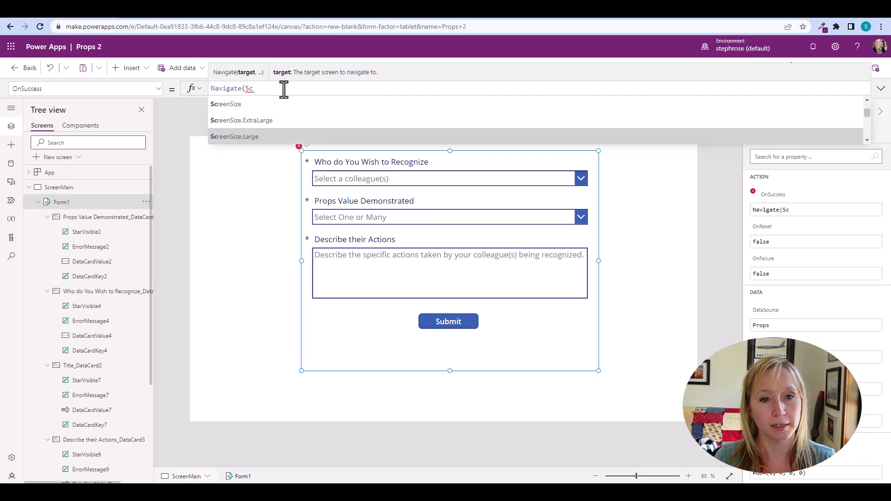
type("reenSu")
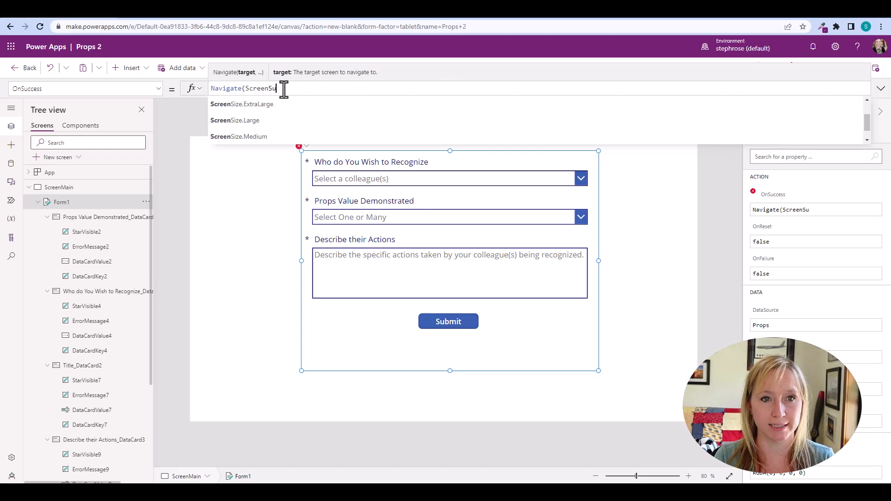
key("Down")
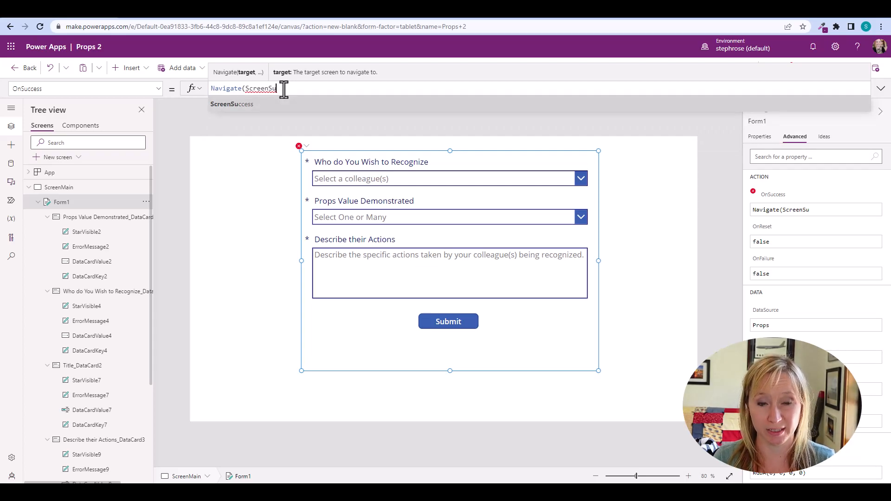
key("Tab")
Complete Form1's OnSuccess formula with the transition ScreenTransition.CoverRight and a closing parenthesis.
type(",")
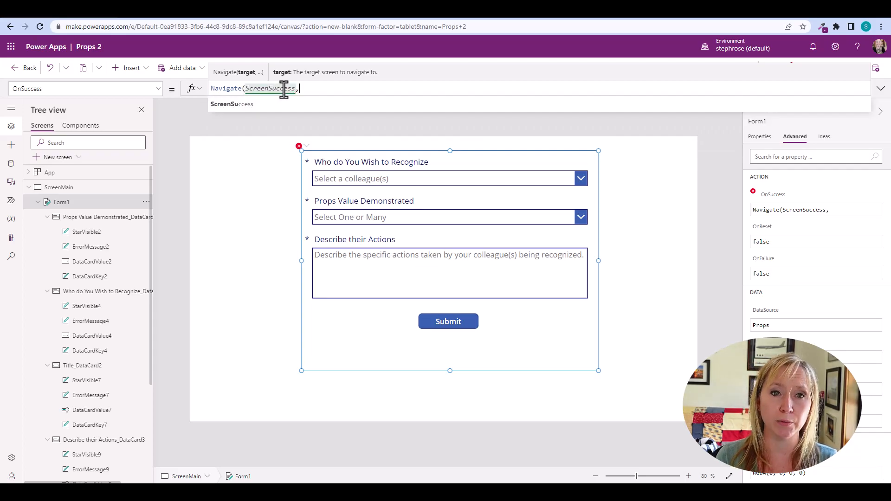
key("Down")
key("Down")
key("Tab")
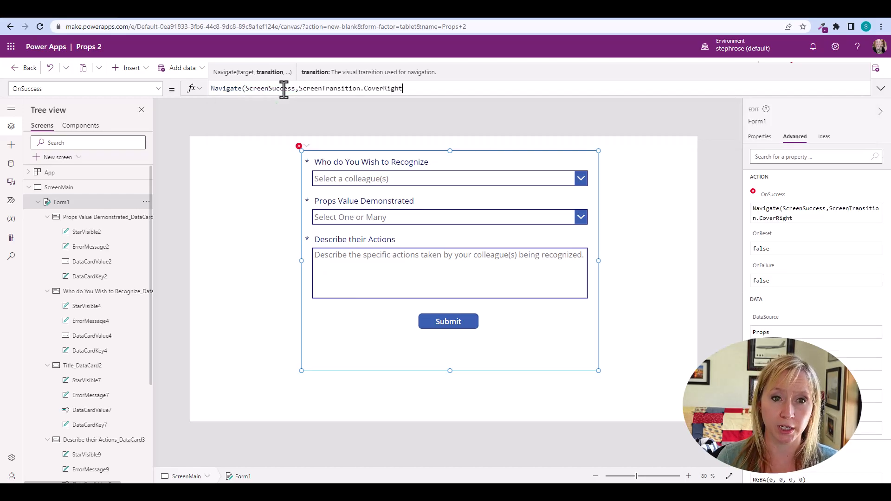
type(")")
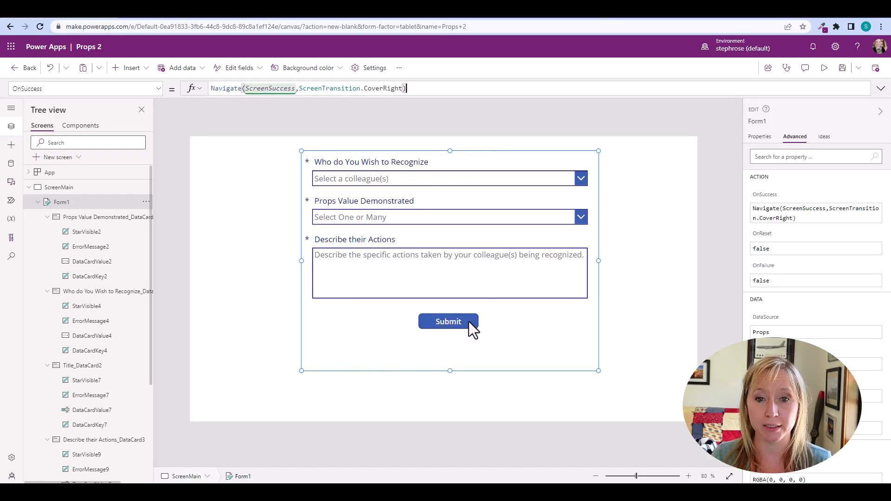
Preview ScreenMain to check how the form loads, and return to the editor.
left_click(458, 330)
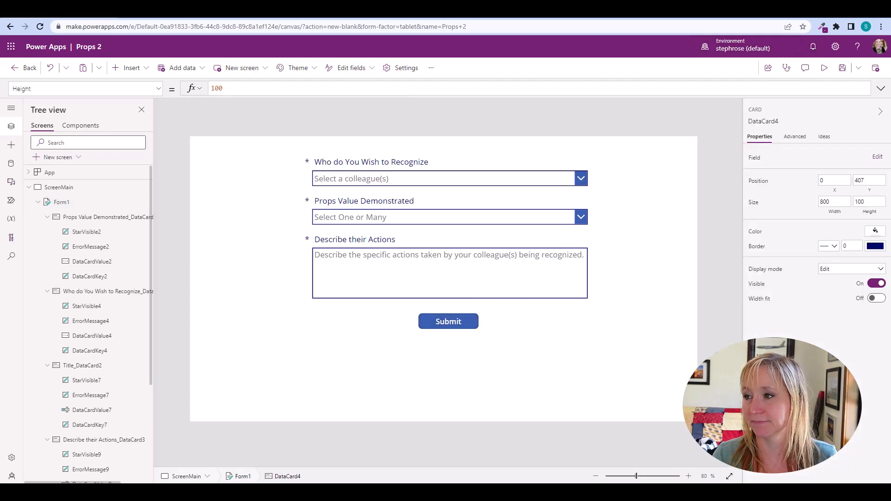
key("F5")
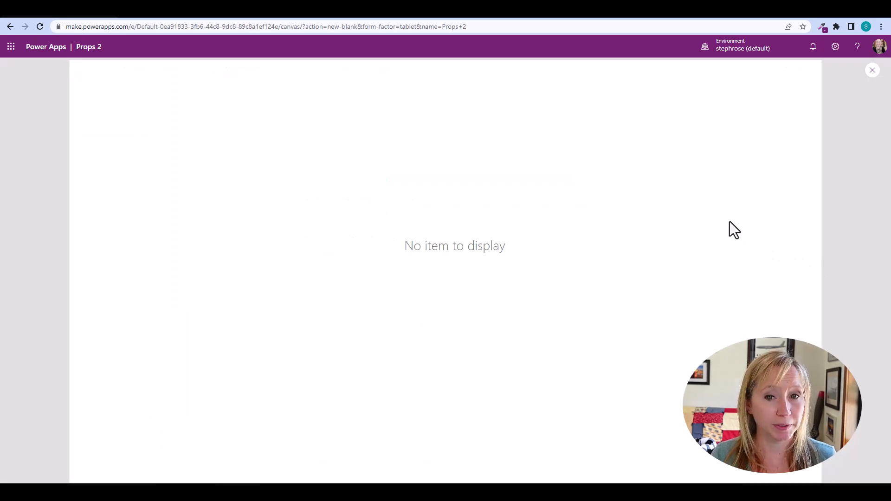
left_click(872, 70)
Select Form1 on ScreenMain and set its default mode to New.
left_click(533, 304)
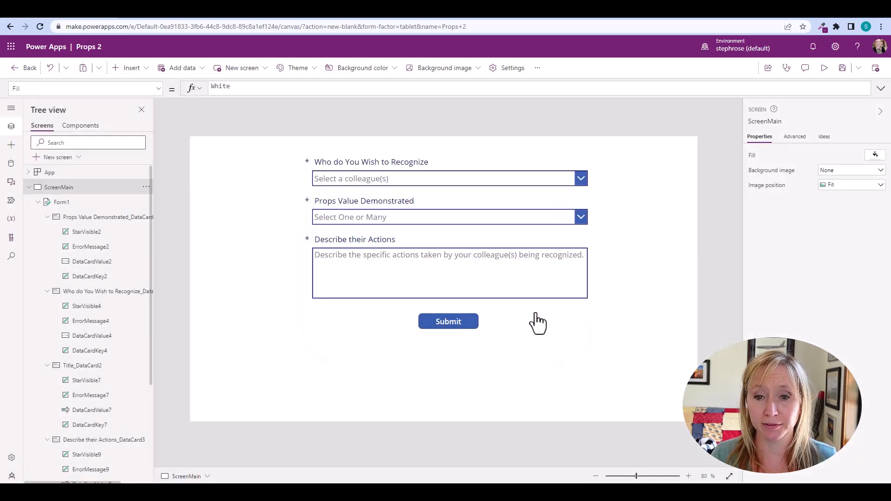
left_click(533, 338)
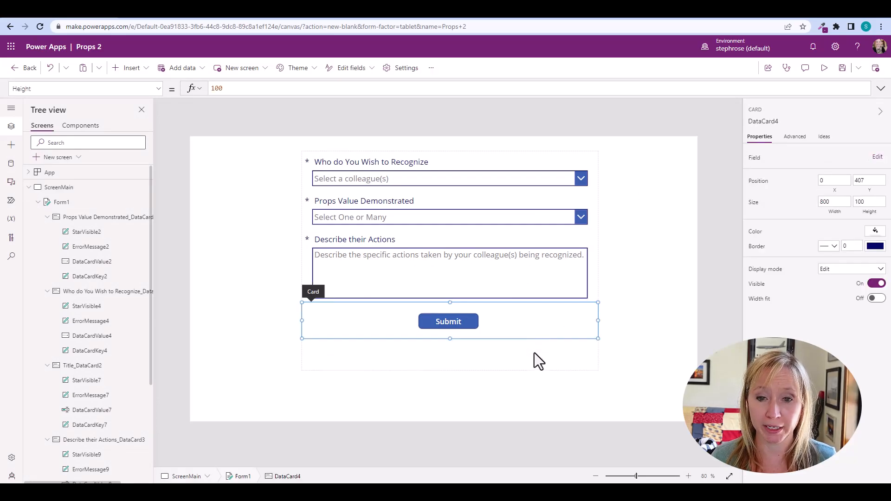
left_click(535, 353)
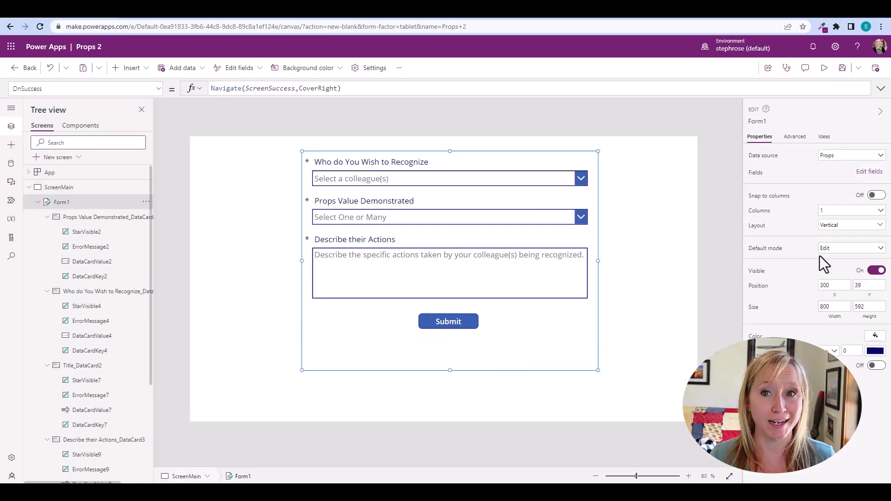
left_click(837, 249)
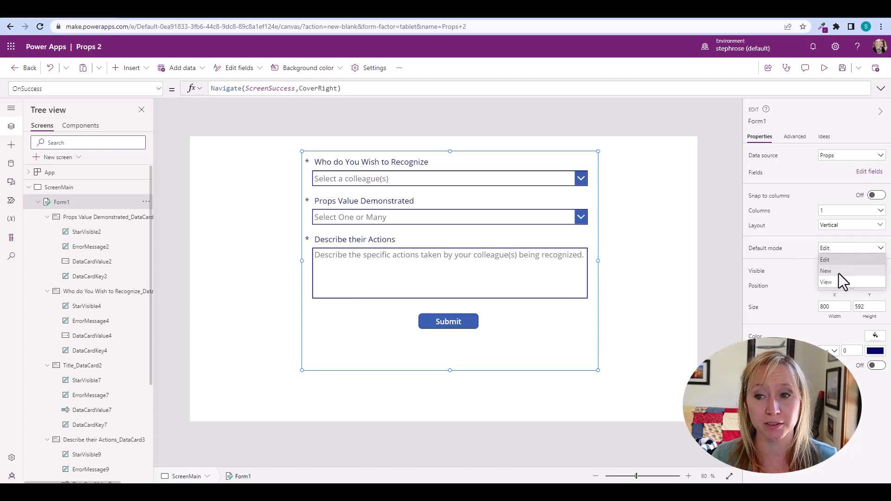
left_click(839, 274)
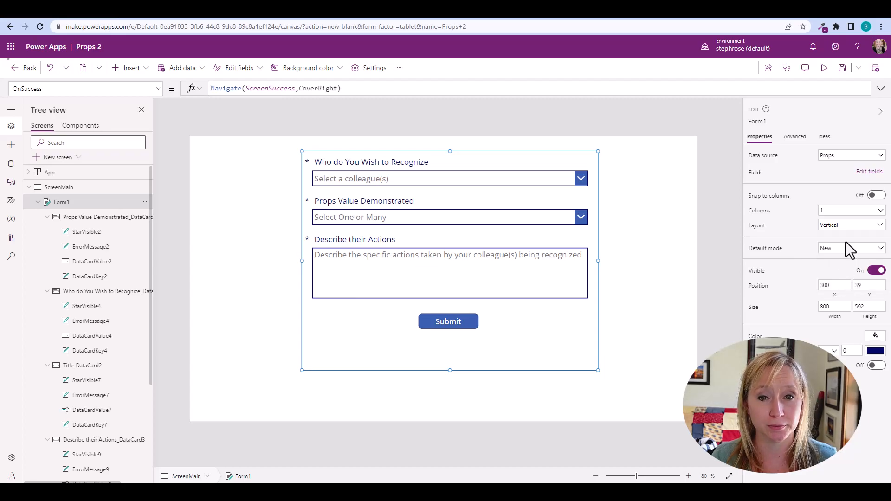
Preview the app and try submitting the empty form to test its required fields.
left_click(824, 68)
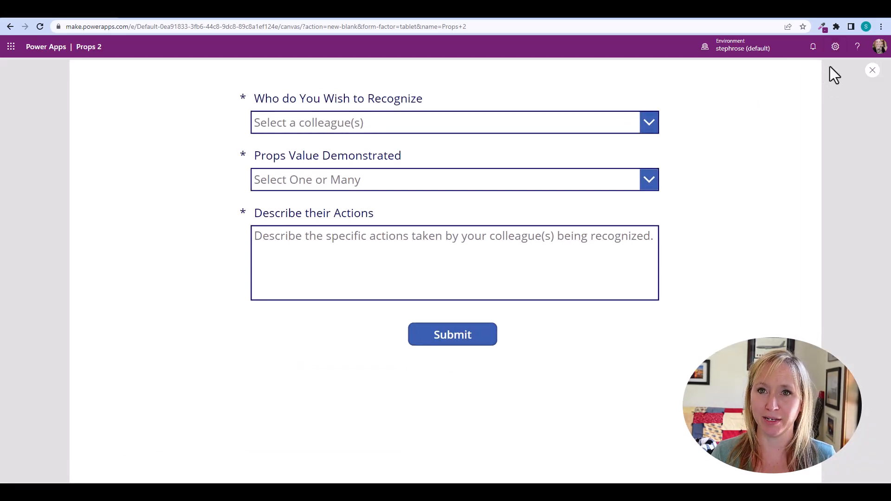
left_click(432, 341)
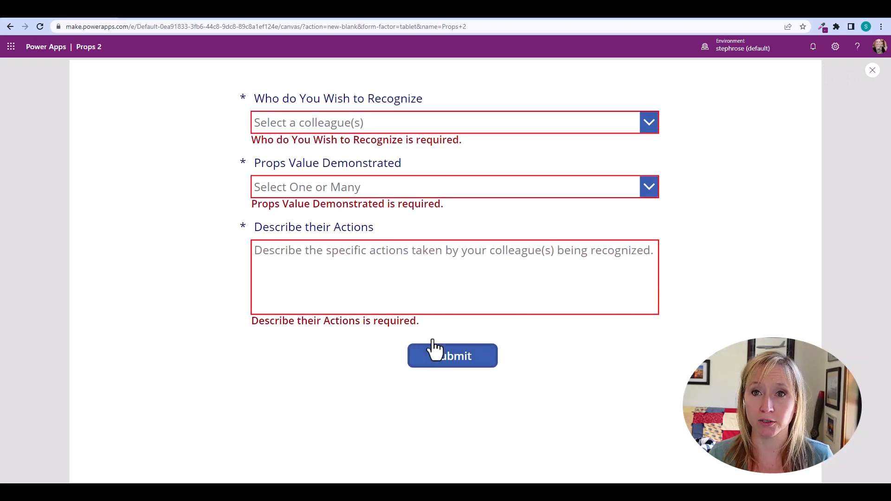
Search for a colleague by first name in Who do You Wish to Recognize and select the matching person.
left_click(355, 122)
type("baron")
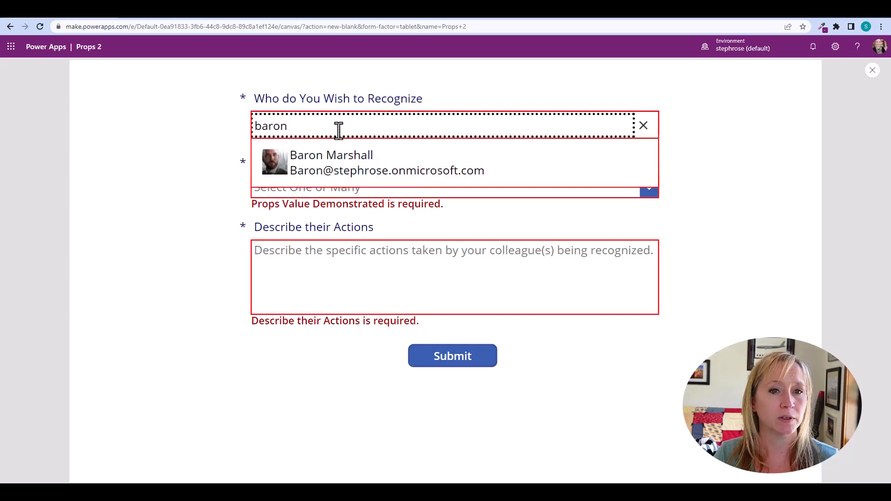
left_click(310, 160)
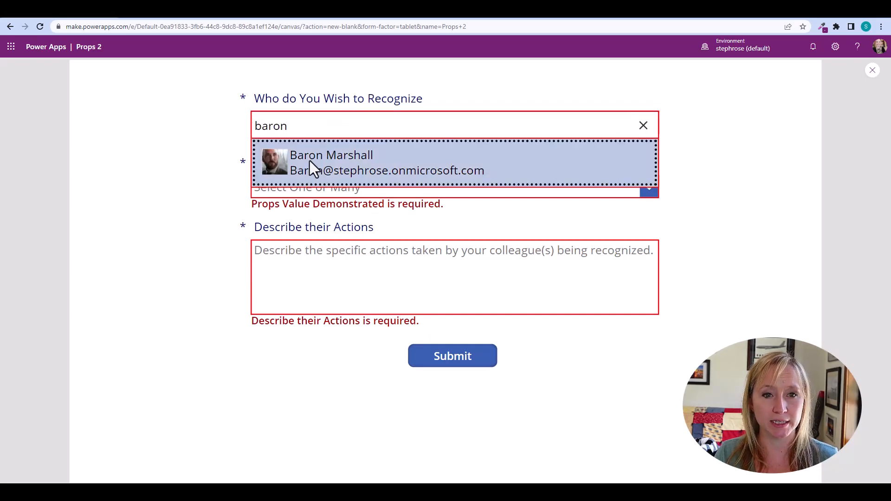
left_click(695, 166)
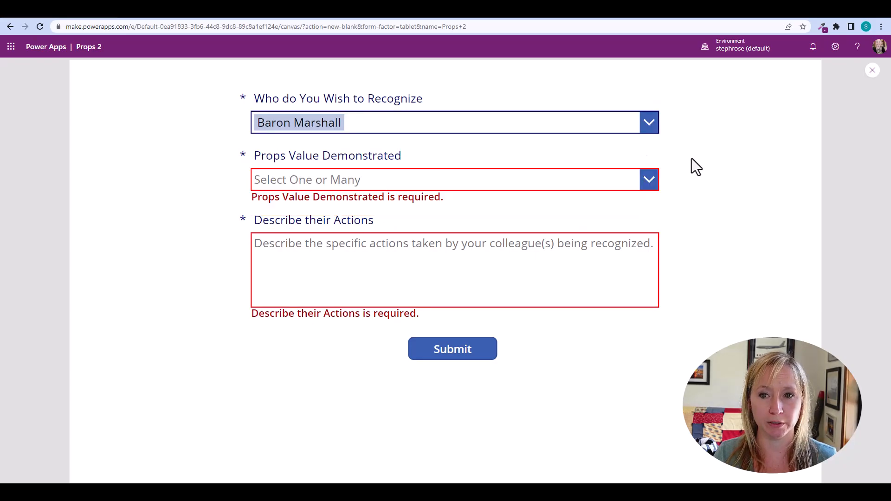
Choose New Perspective as the Props Value Demonstrated and enter Test under Describe their Actions.
left_click(408, 180)
left_click(338, 213)
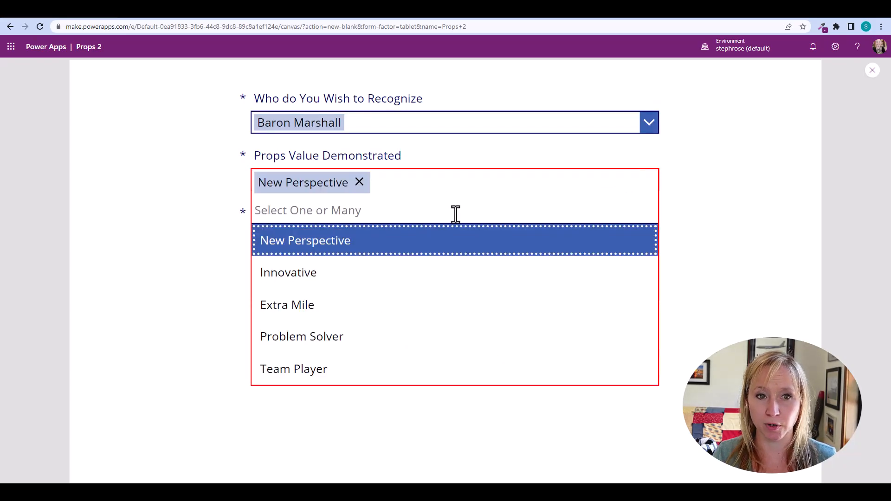
left_click(695, 194)
left_click(420, 243)
type("Test")
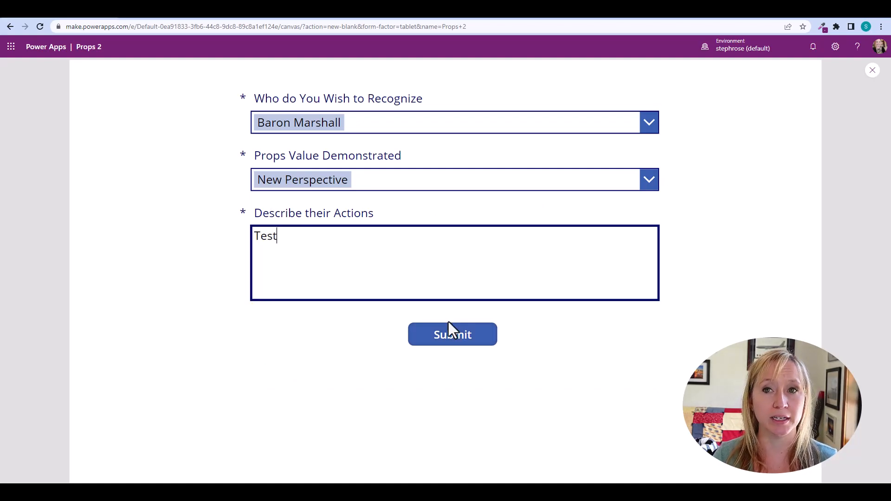
Submit the completed recognition form and close the success screen with its cancel icon.
left_click(455, 339)
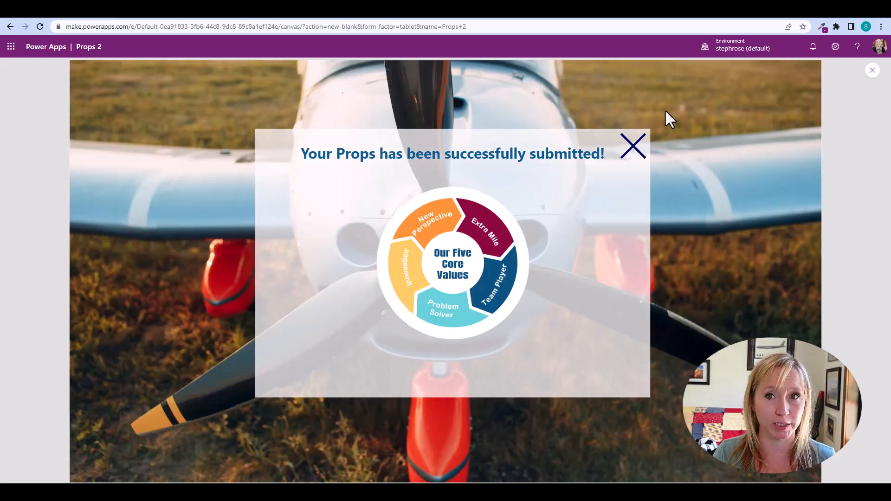
left_click(634, 151)
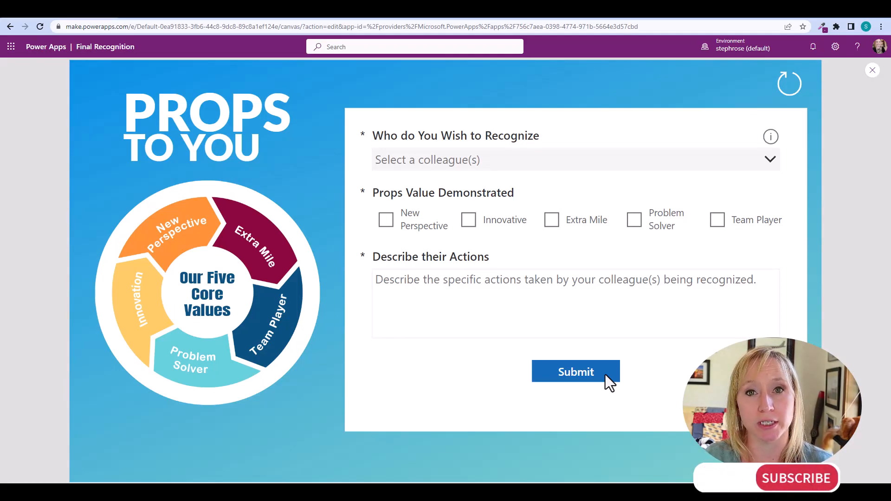
left_click(605, 377)
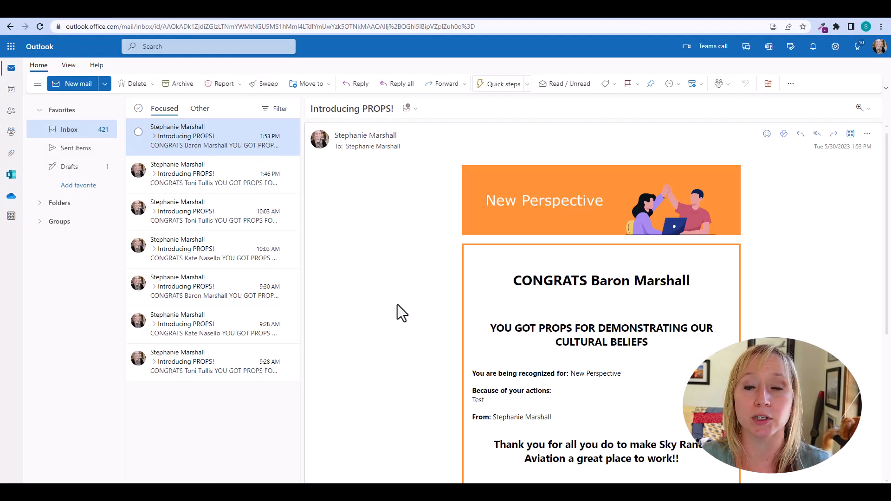
Open several Introducing PROPS! emails in the Outlook inbox and compare their banners and recognition text.
double_click(398, 304)
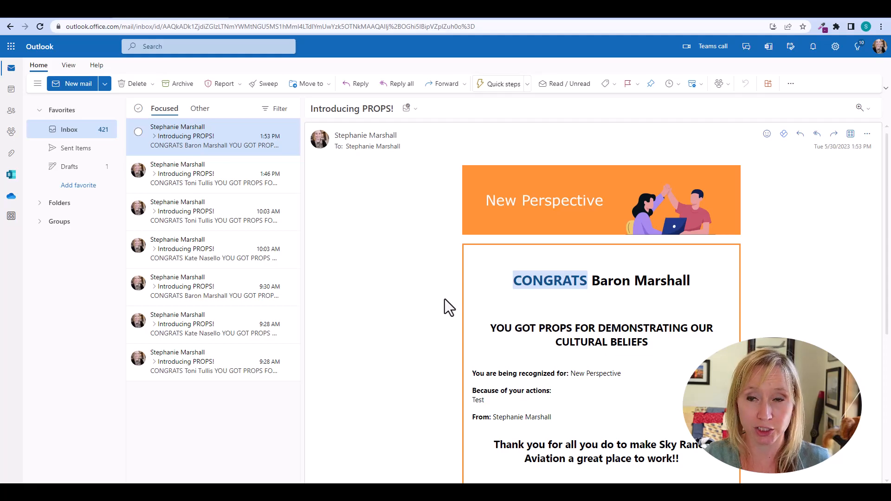
left_click(197, 180)
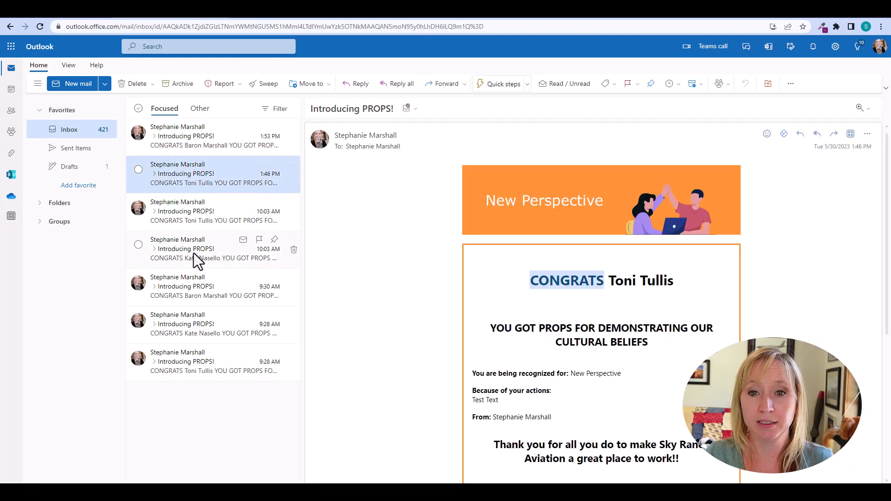
left_click(194, 260)
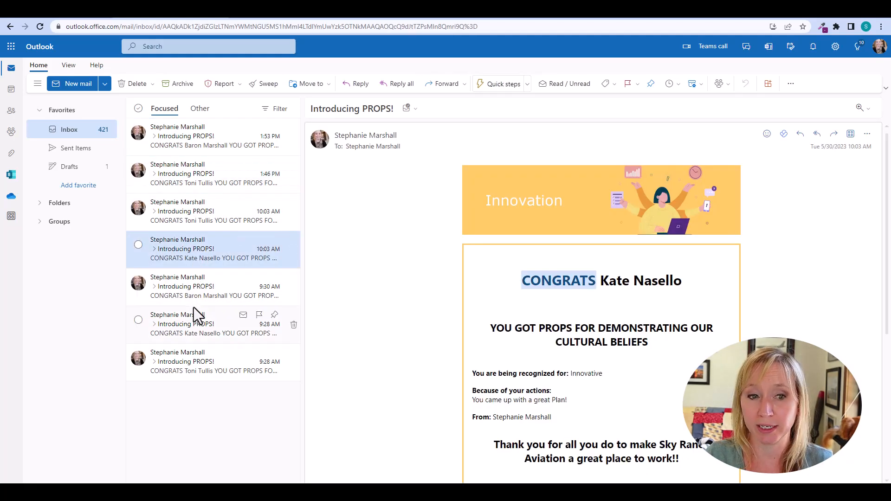
left_click(200, 288)
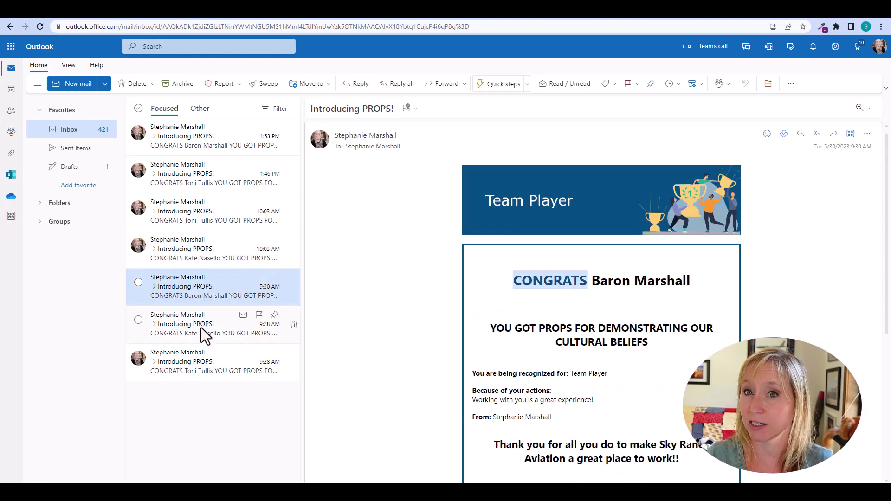
Return to Power Apps and set the top, bottom and left padding of HtmlText11 on ScreenMain to 0.
left_click(43, 15)
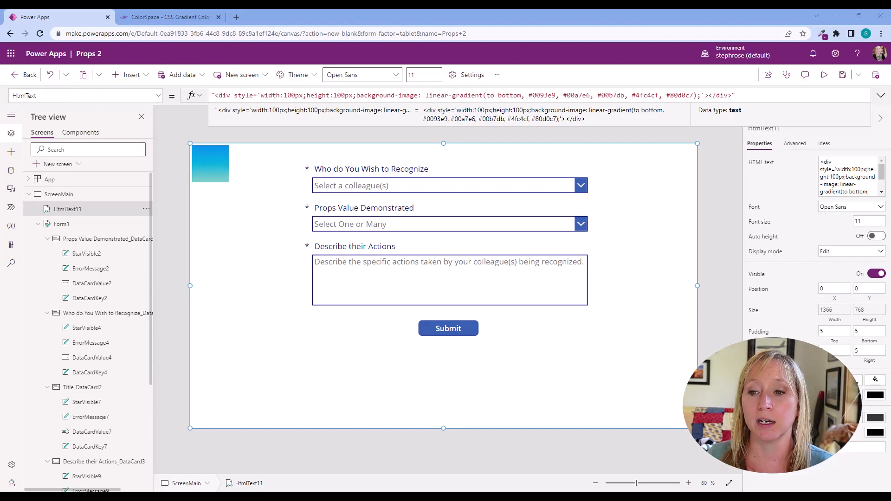
left_click(845, 333)
type("0")
key("Tab")
type("0")
key("Tab")
type("0")
key("Tab")
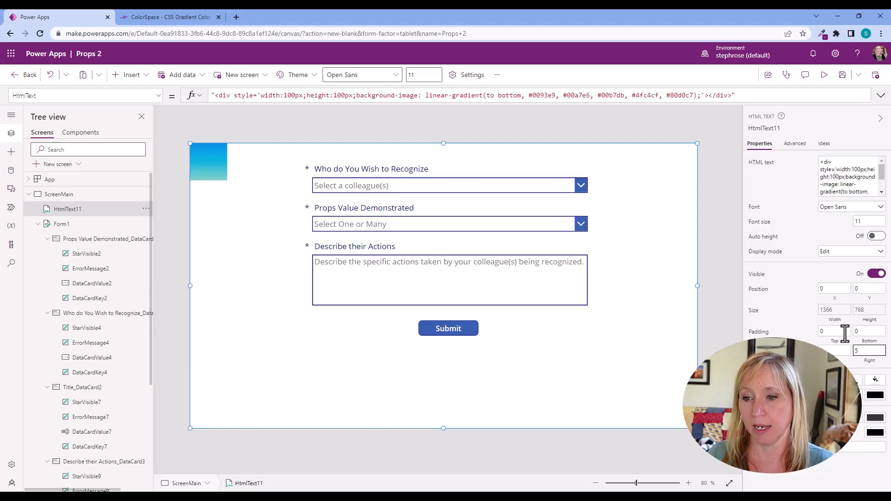
Check the gradient's CSS code on the ColorSpace page and return to the Power Apps editor.
left_click(761, 165)
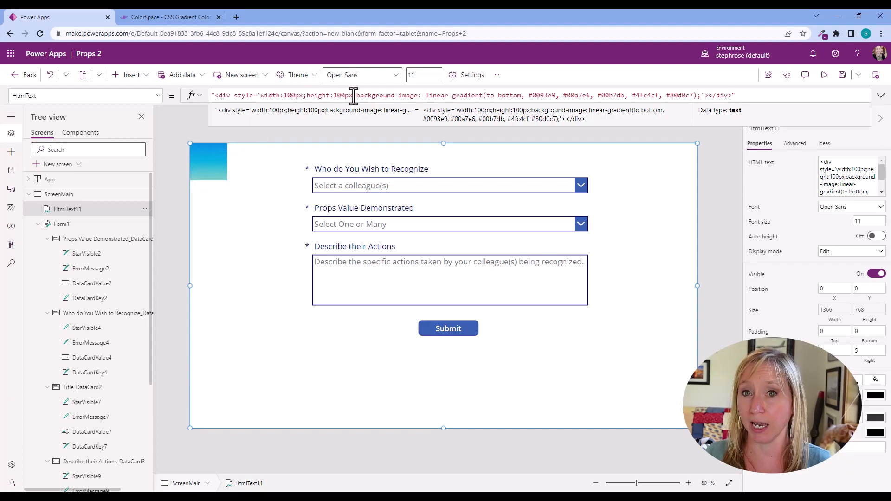
left_click(154, 17)
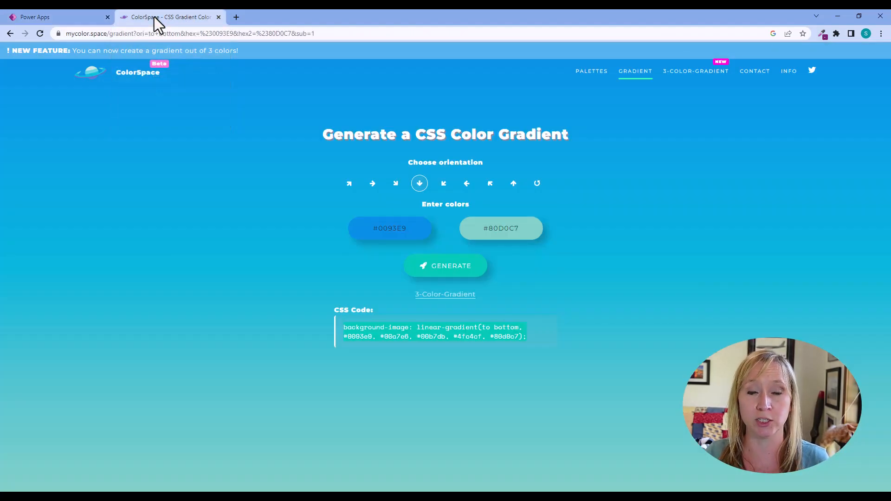
left_click(73, 18)
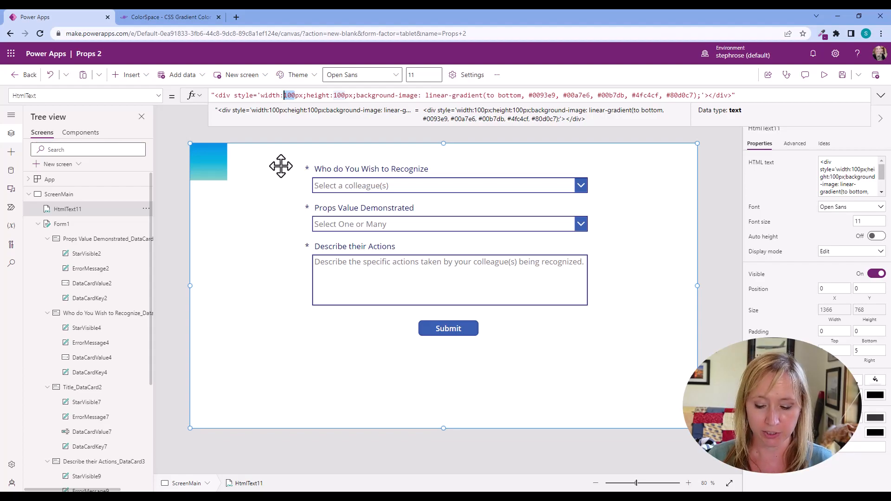
Replace the fixed 100 px width in HtmlText11's HtmlText formula with "&ScreenMain.Width&".
type("\"")
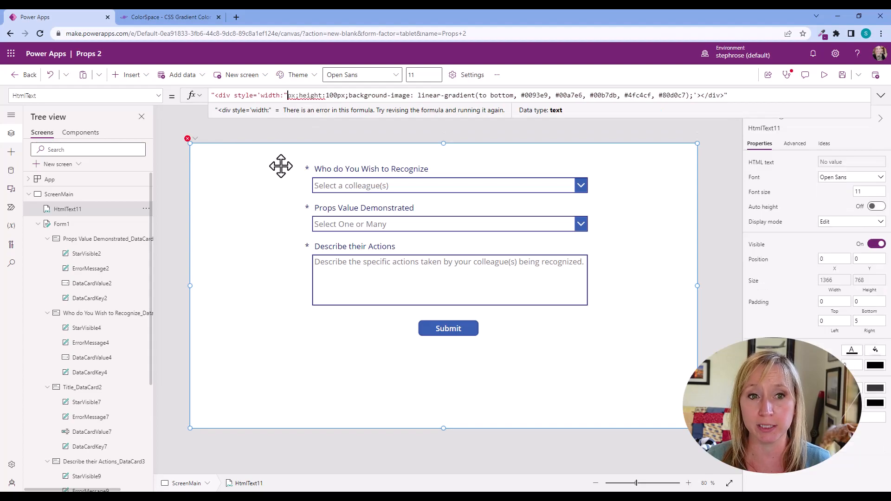
type("&&\"")
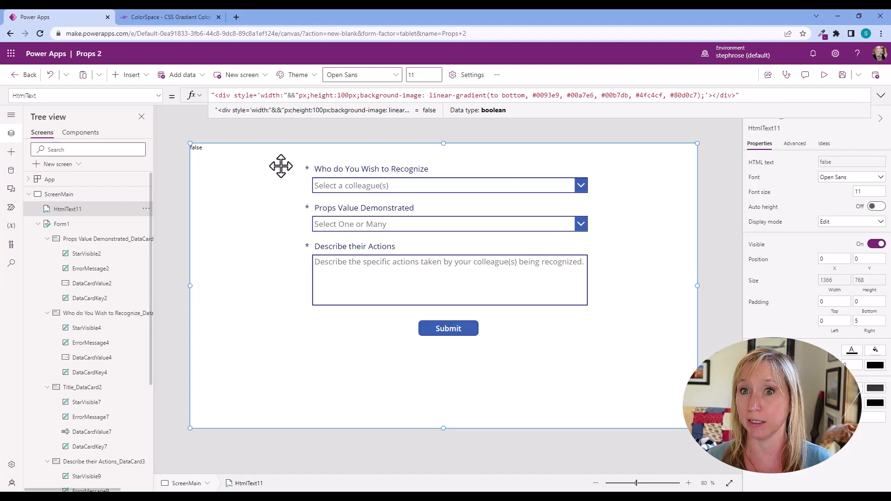
type("S")
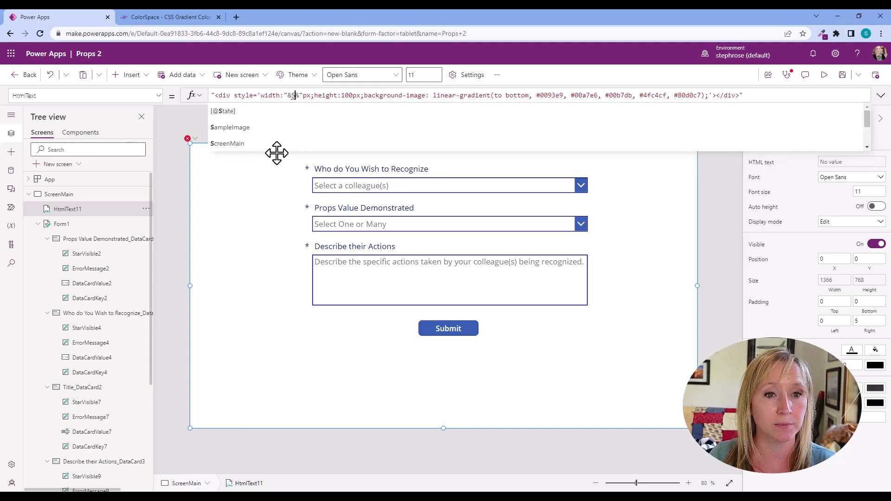
left_click(276, 148)
type(".Width")
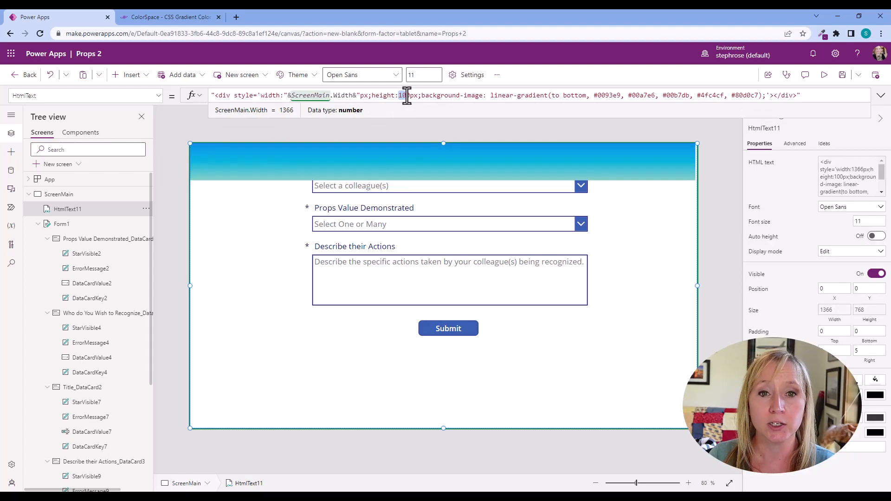
Replace the fixed 100 px height in HtmlText11's HtmlText formula with "&ScreenMain.Height&".
left_click_drag(409, 96, 413, 101)
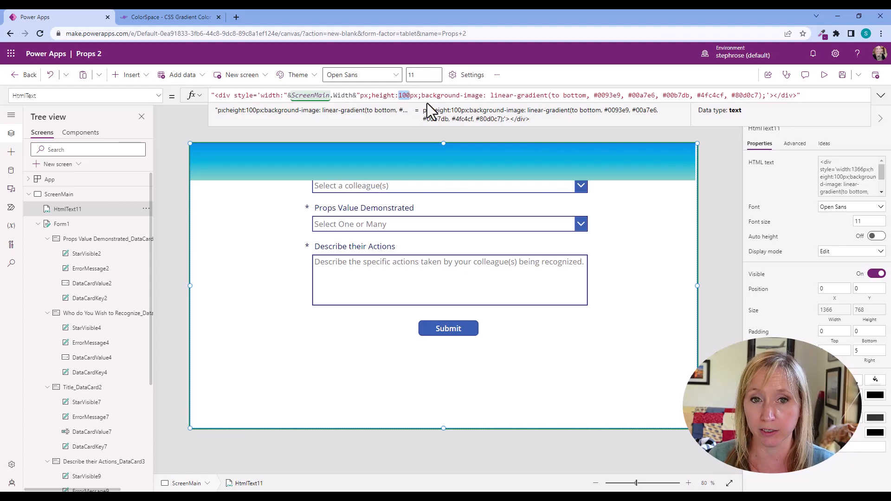
type("\"&&\"")
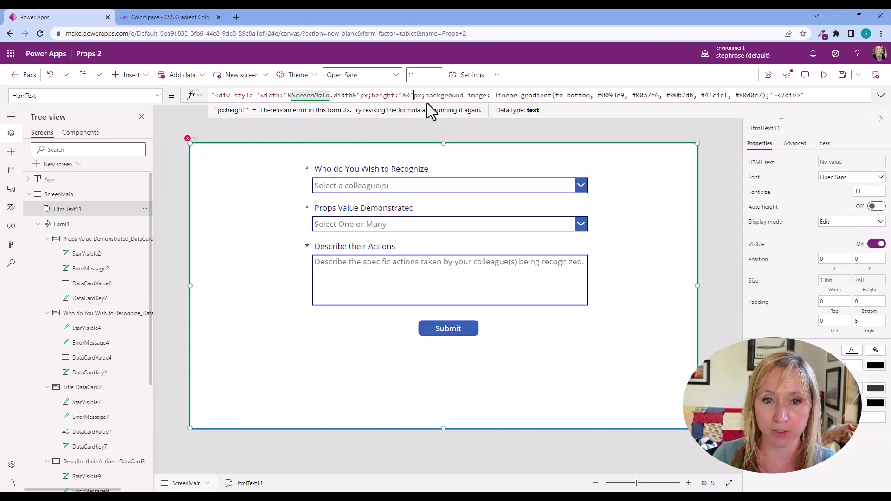
type("Screen")
key("Tab")
type(".H")
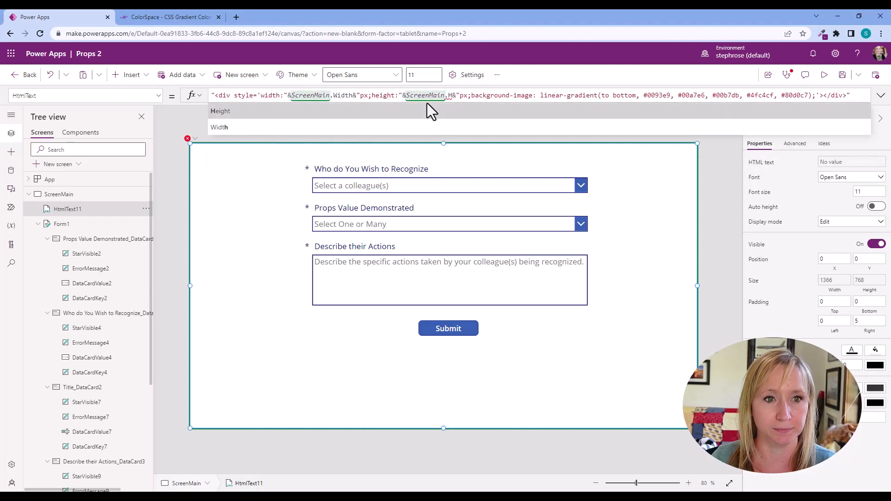
key("Tab")
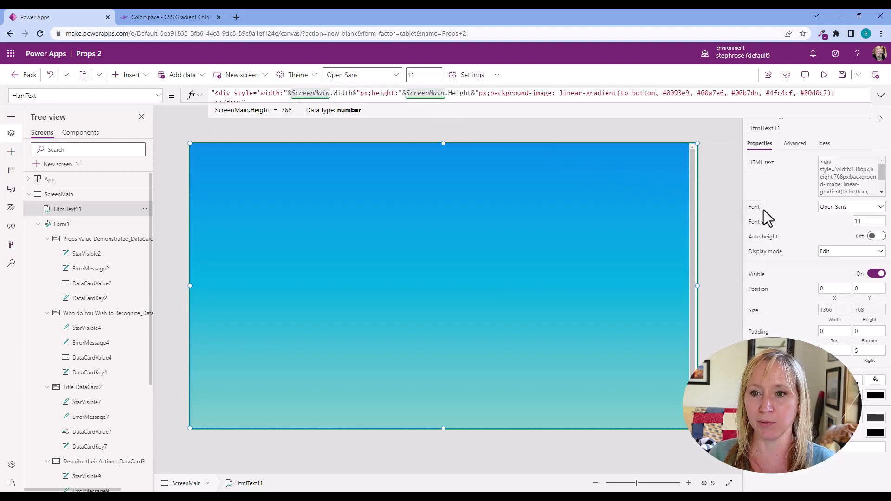
left_click(726, 216)
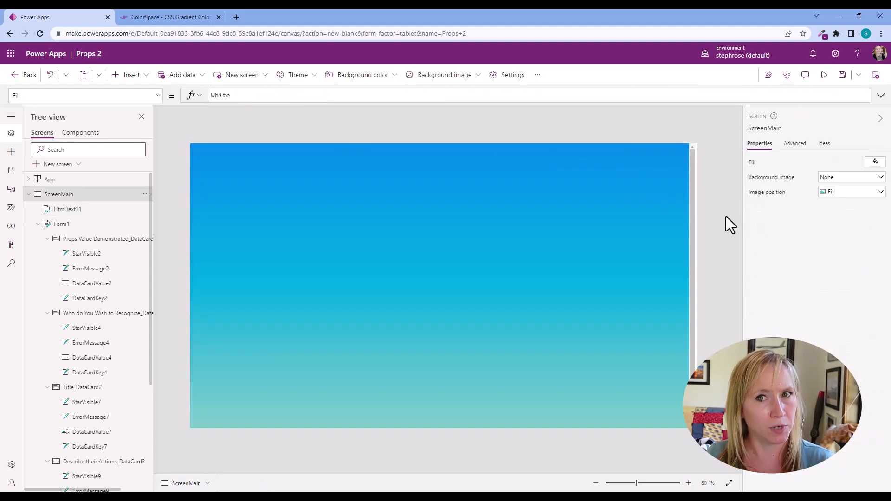
Change the height reference in HtmlText11's formula to ScreenMain.Height-1.
left_click(631, 210)
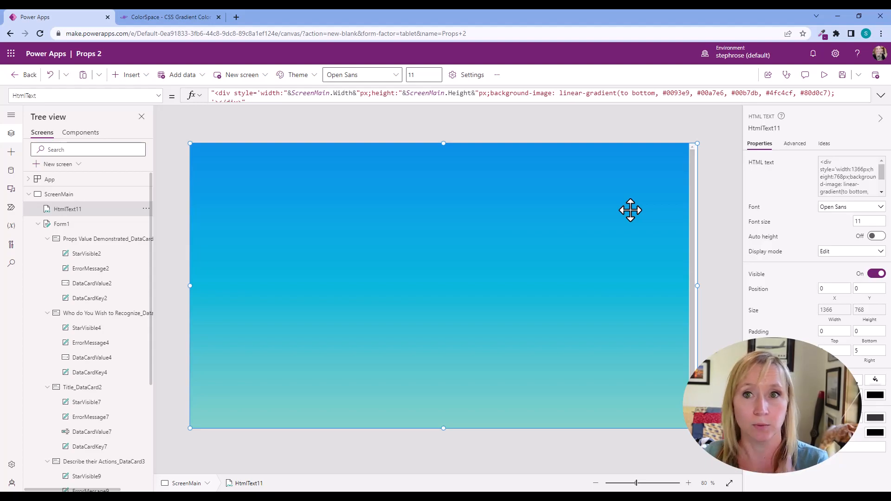
left_click(470, 93)
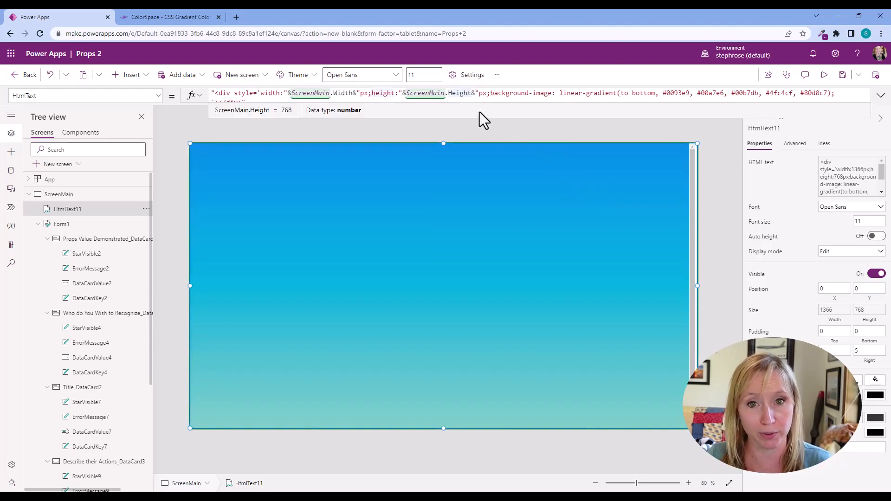
type("-1")
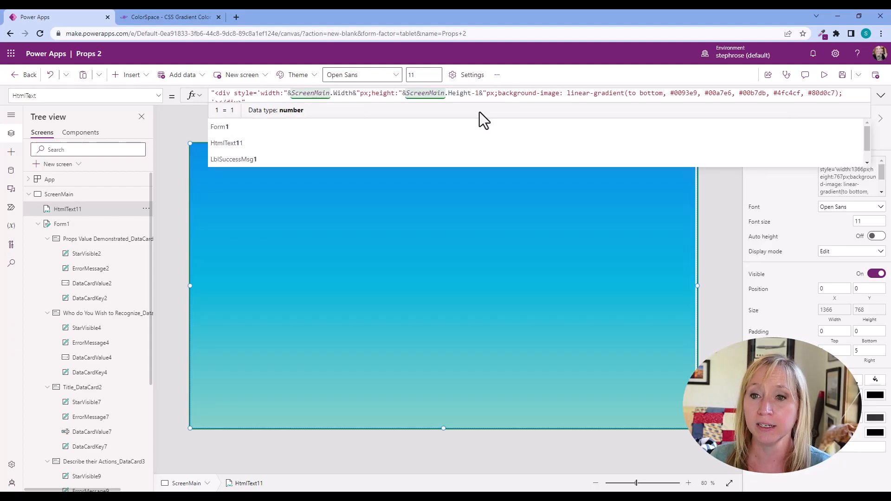
left_click(731, 321)
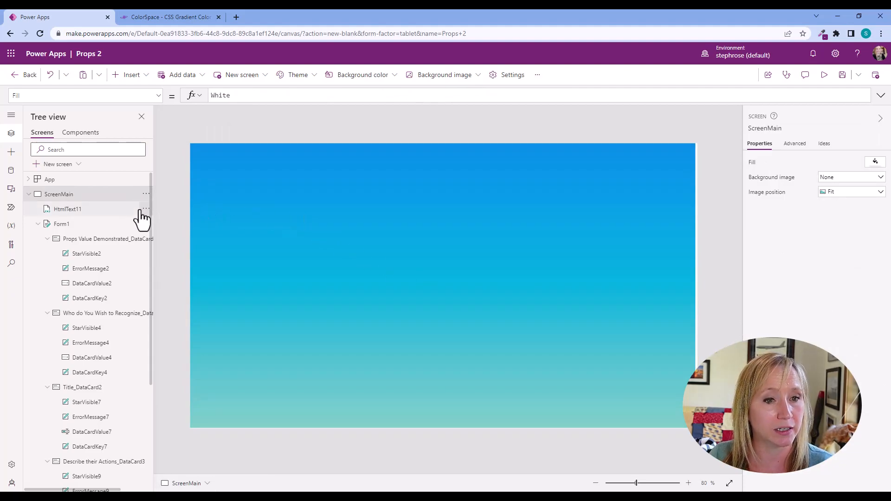
Send HtmlText11 to the back of ScreenMain, behind the form, and select the screen.
left_click(142, 209)
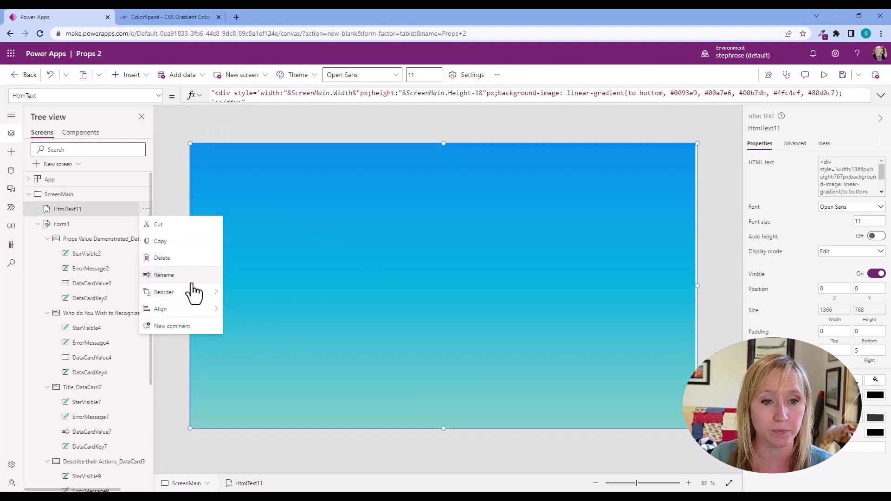
mouse_move(193, 292)
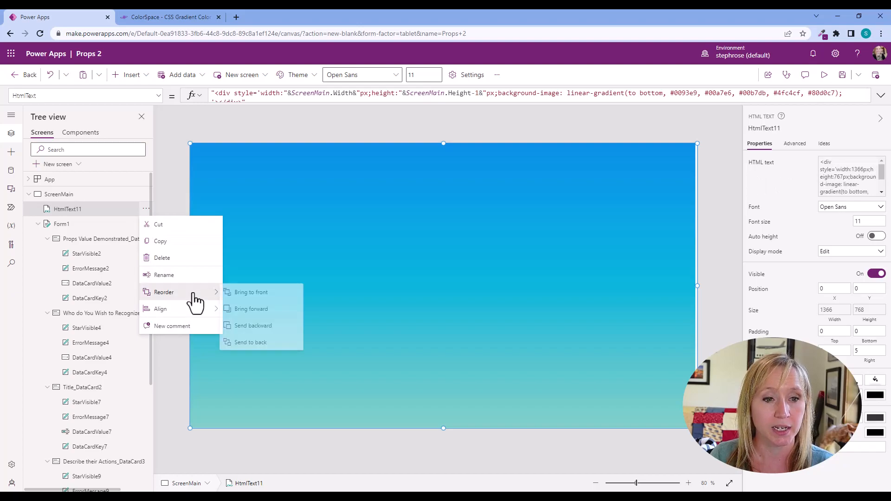
left_click(262, 343)
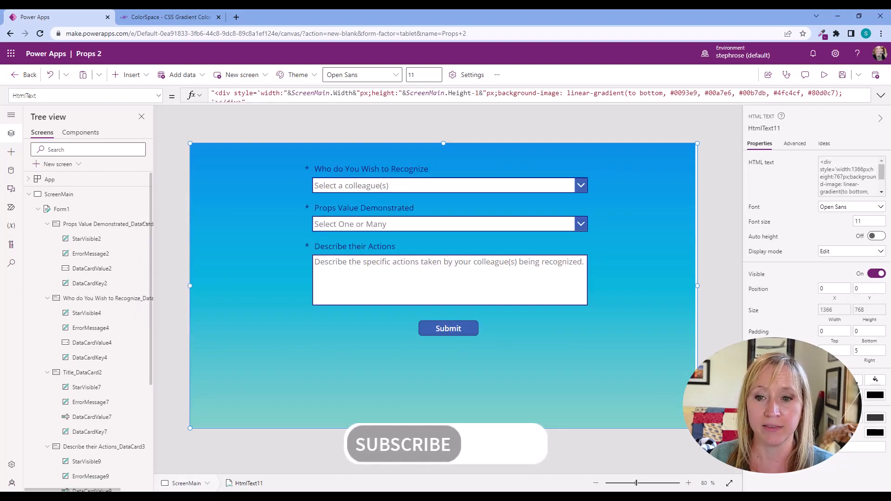
left_click(59, 194)
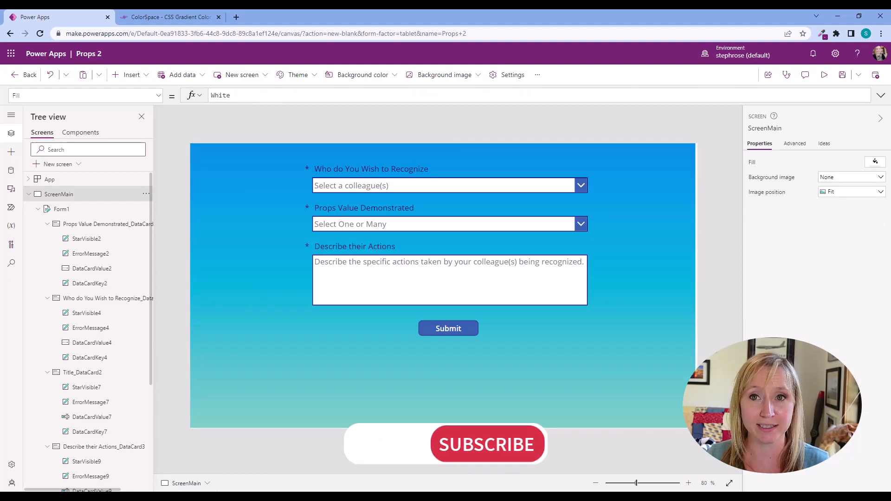